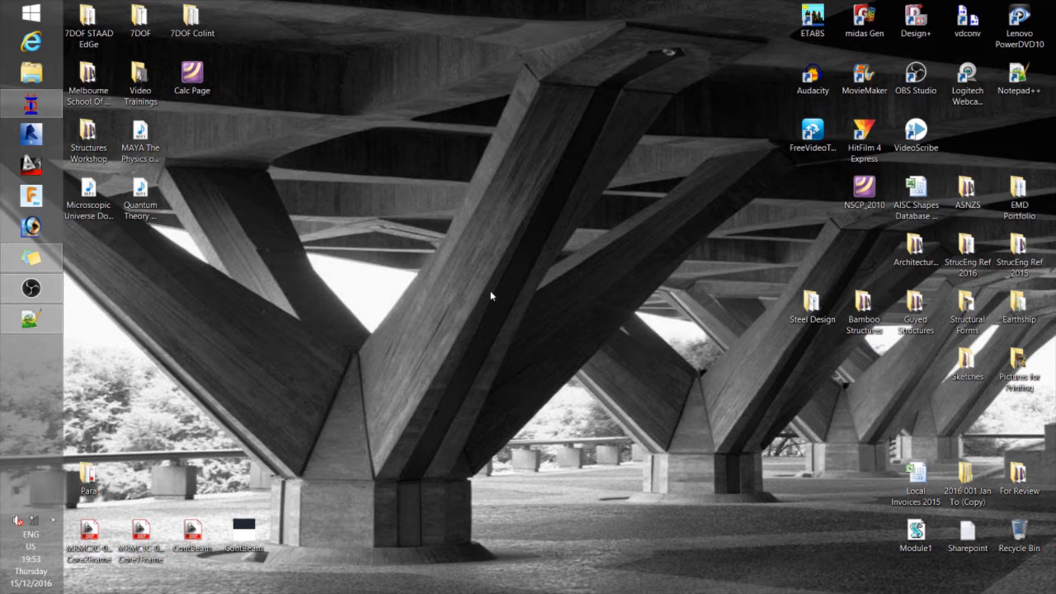
# - Switch to the RCBldg001 model in STAAD.Pro, view its material definitions and open its section properties
pyautogui.click(31, 103)
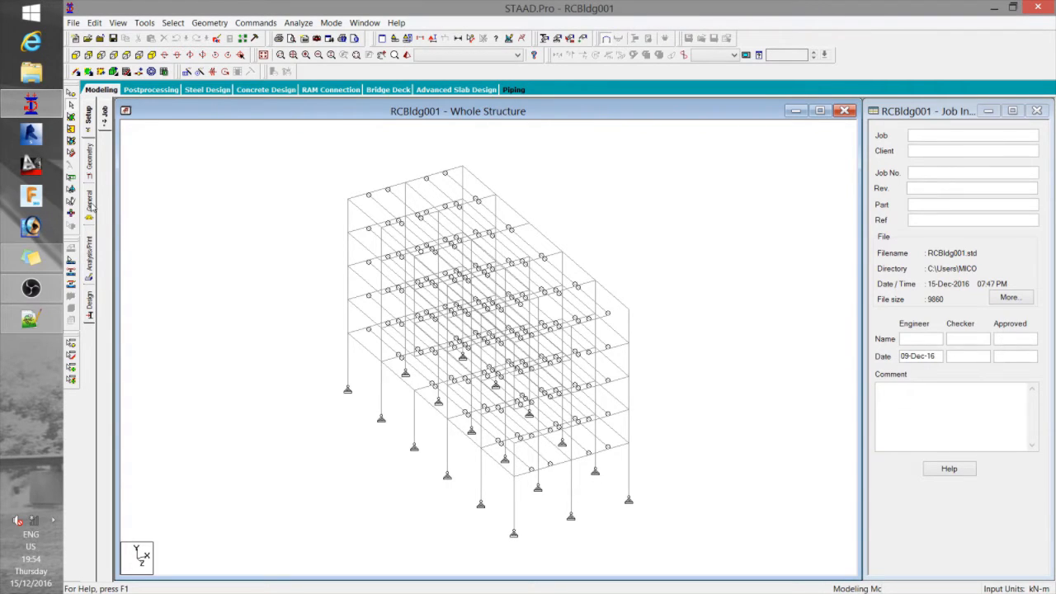
pyautogui.click(90, 202)
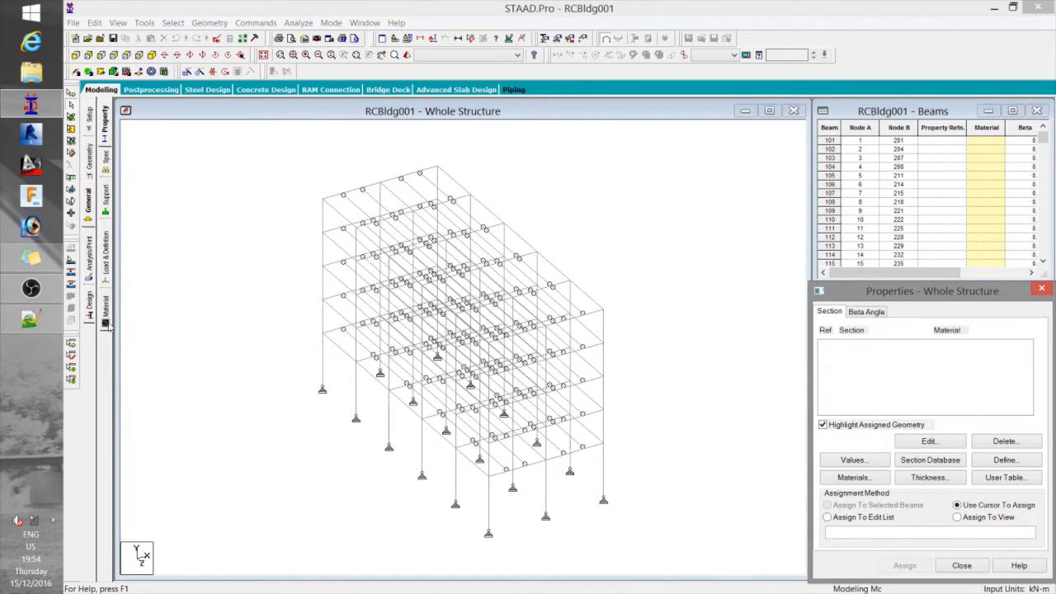
pyautogui.click(105, 312)
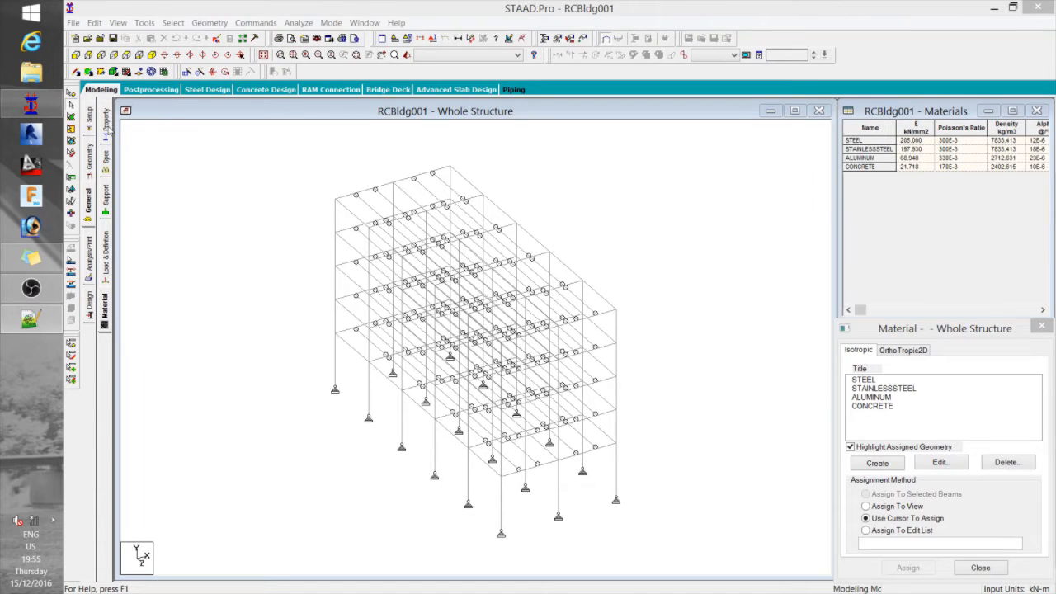
pyautogui.click(107, 132)
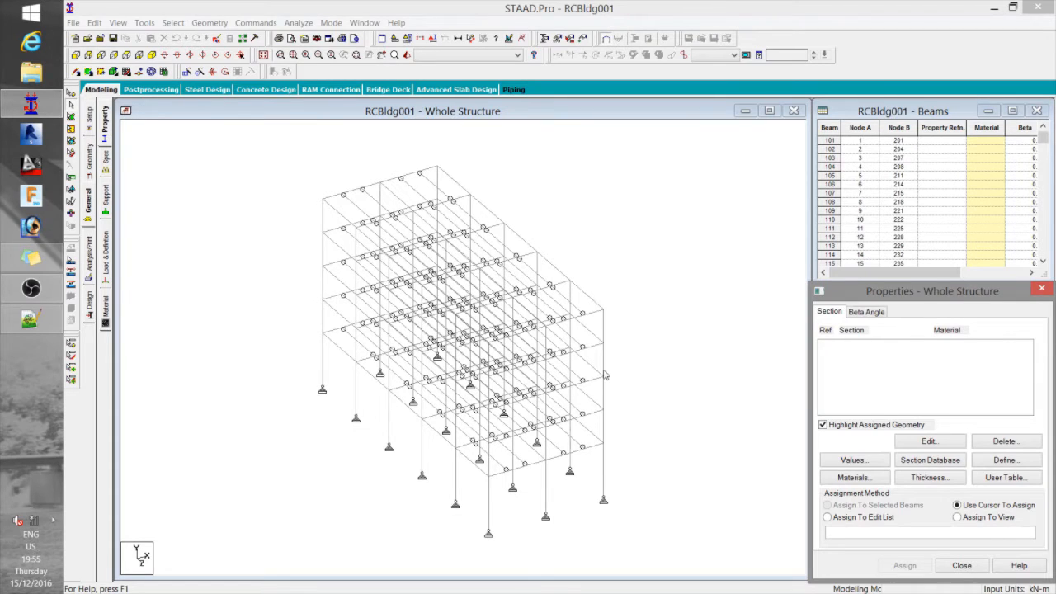
pyautogui.click(697, 338)
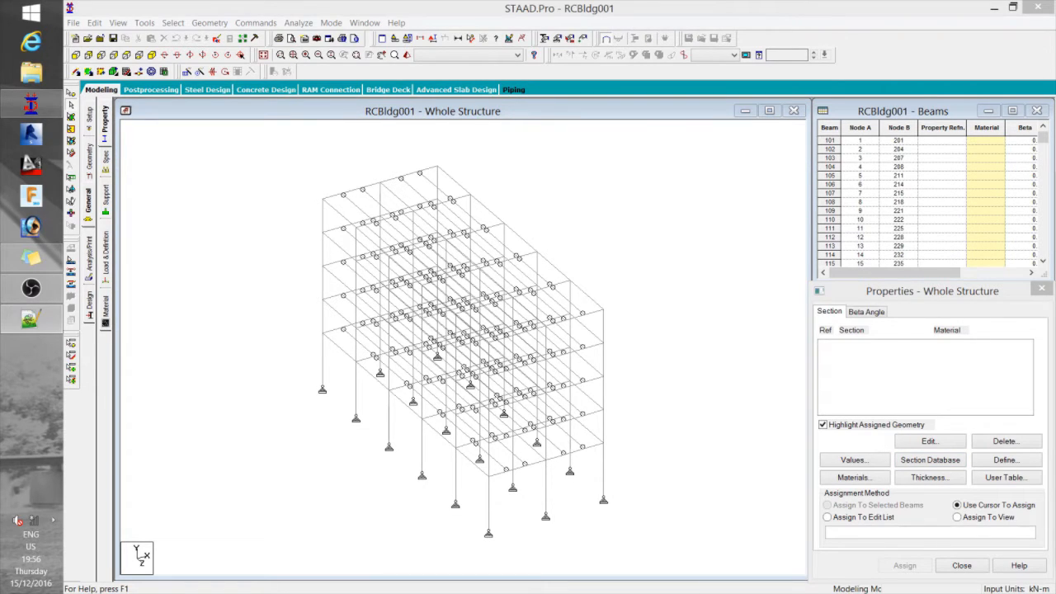
pyautogui.click(566, 165)
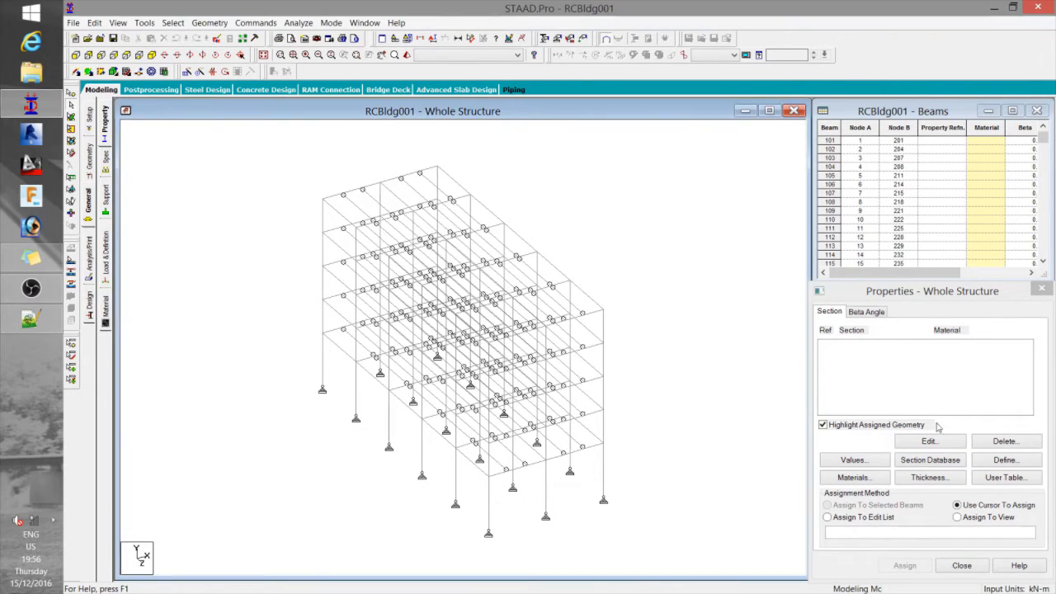
# - Define a rectangular concrete section with YD 0.5 m and ZD 0.4 m and add it to the property list
pyautogui.click(999, 460)
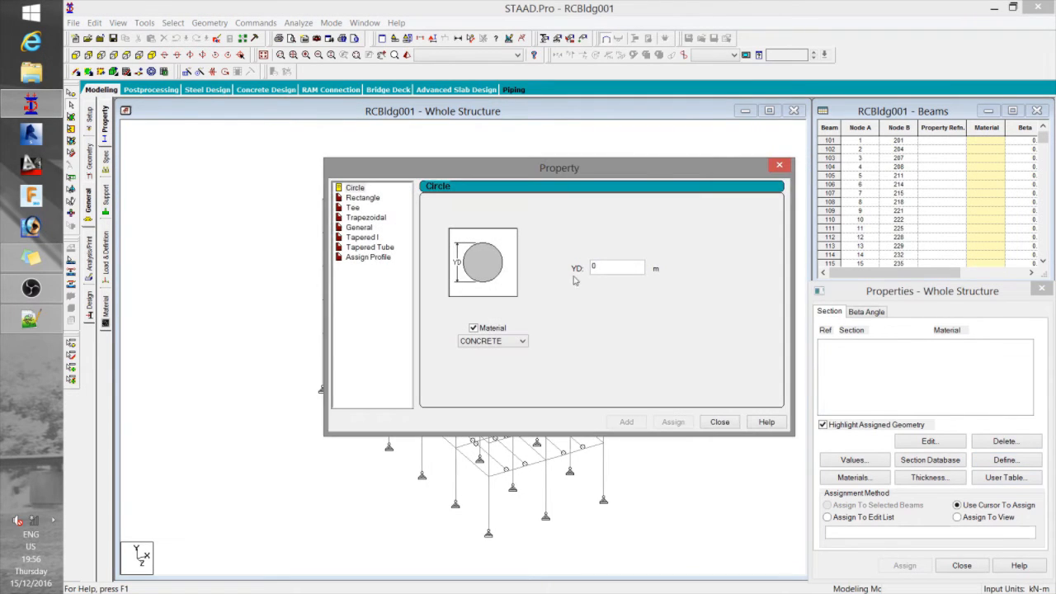
pyautogui.click(370, 199)
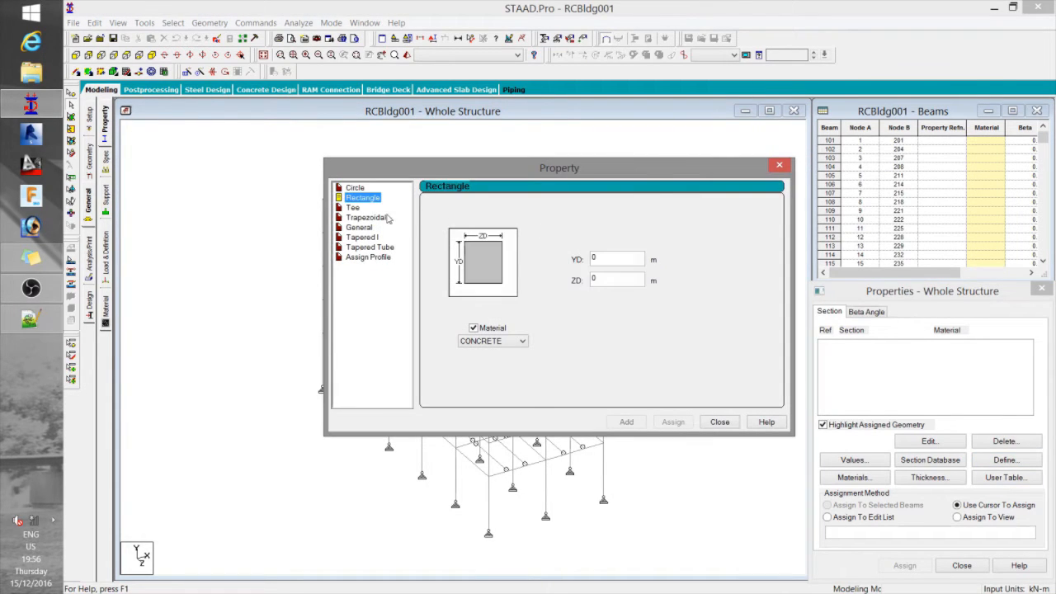
pyautogui.doubleClick(612, 260)
pyautogui.write('0')
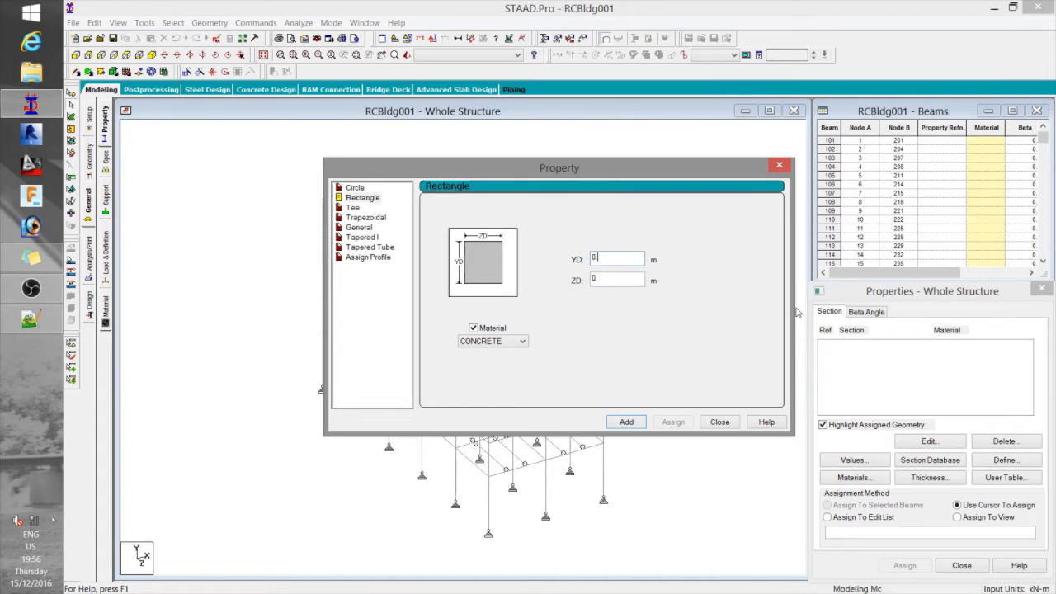
pyautogui.write('.5')
pyautogui.press('Tab')
pyautogui.write('0.4')
pyautogui.press('Tab')
pyautogui.click(627, 421)
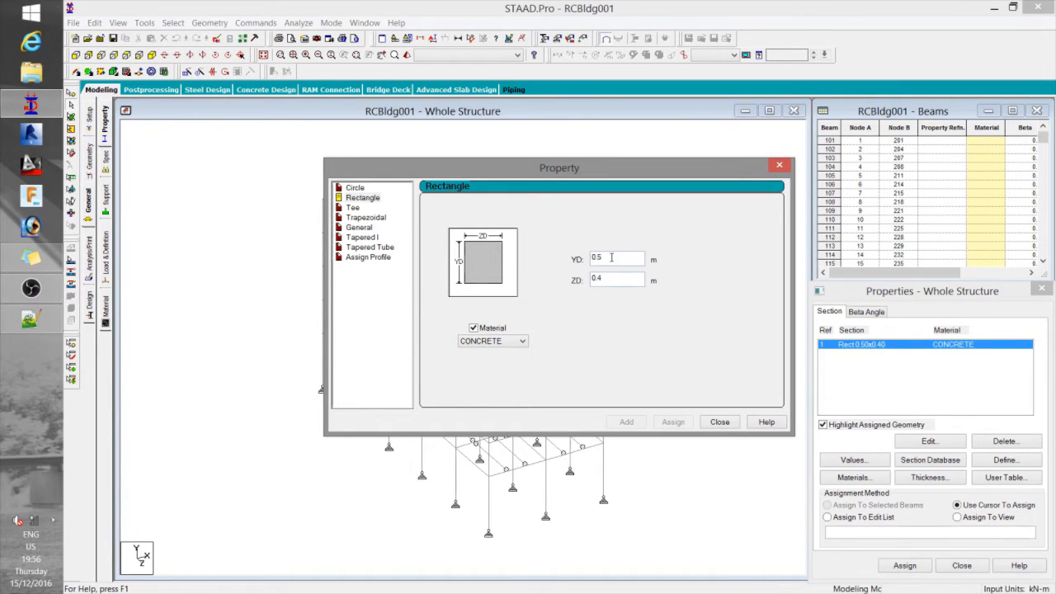
# - Add a second rectangular concrete section with YD 0.4 m and ZD 0.3 m
pyautogui.click(611, 257)
pyautogui.press('BackSpace')
pyautogui.write('4')
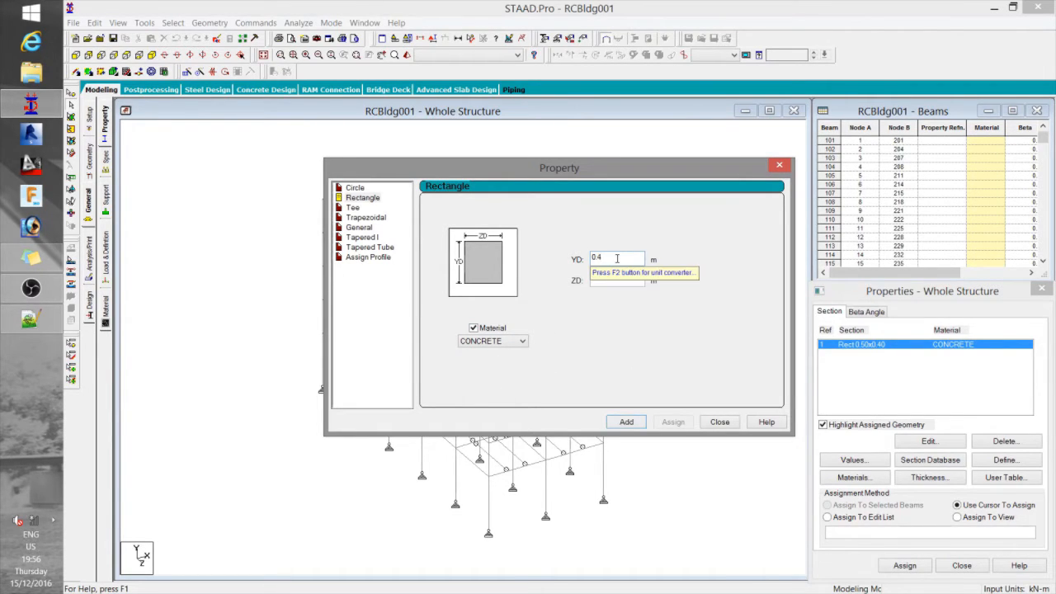
pyautogui.press('BackSpace')
pyautogui.write('5')
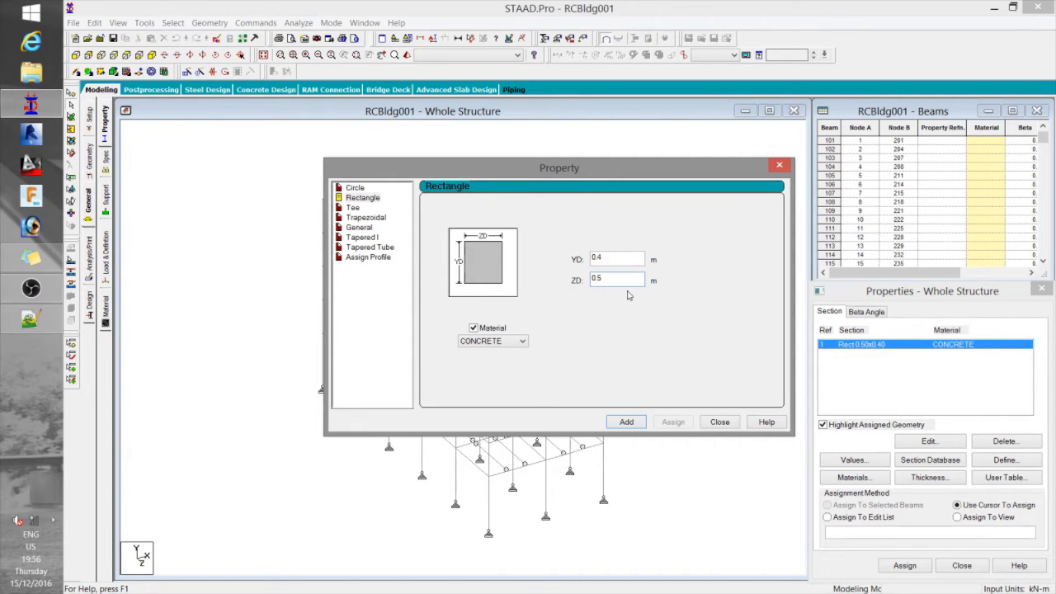
pyautogui.press('BackSpace')
pyautogui.write('3')
pyautogui.click(638, 424)
# - Add a third rectangular concrete section of 0.4 m by 0.4 m and finish defining sections
pyautogui.press('BackSpace')
pyautogui.write('4')
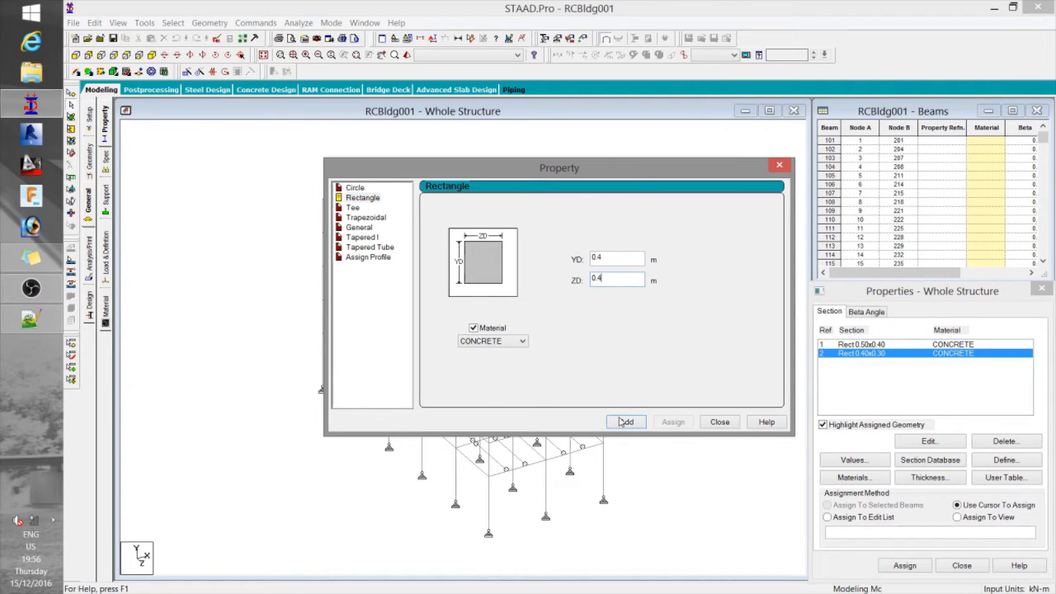
pyautogui.click(625, 423)
pyautogui.click(719, 422)
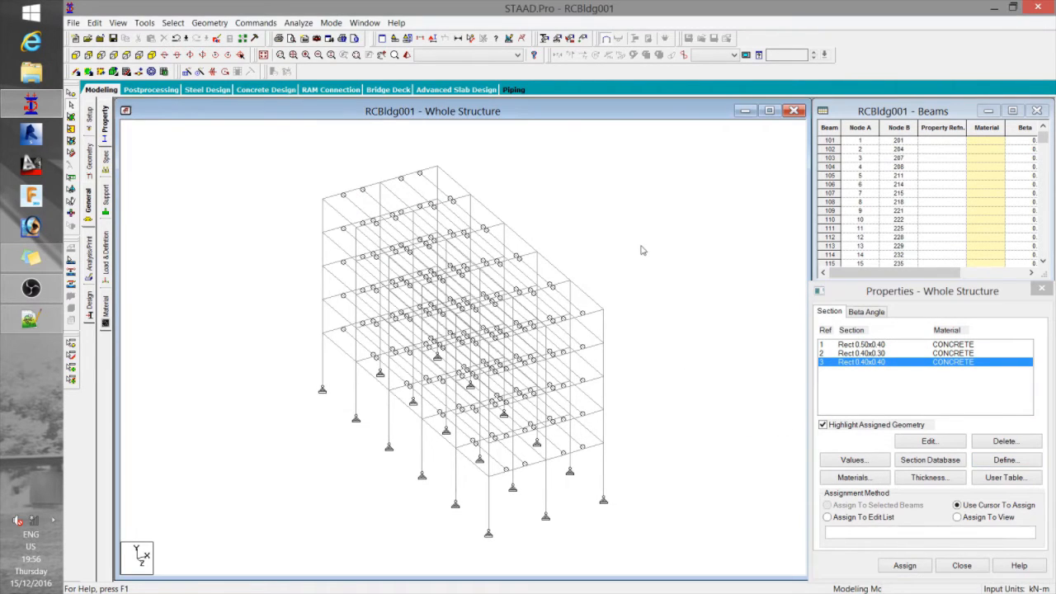
# - Select the primary beam groups _2PBEAMSX, _2PBEAMSZ, _3PBEAMSX, _3PBEAMSZ, _4PBEAMSX and _4PBEAMSZ by group name
pyautogui.hotkey('alt', 's')
pyautogui.press('g')
pyautogui.click(166, 173)
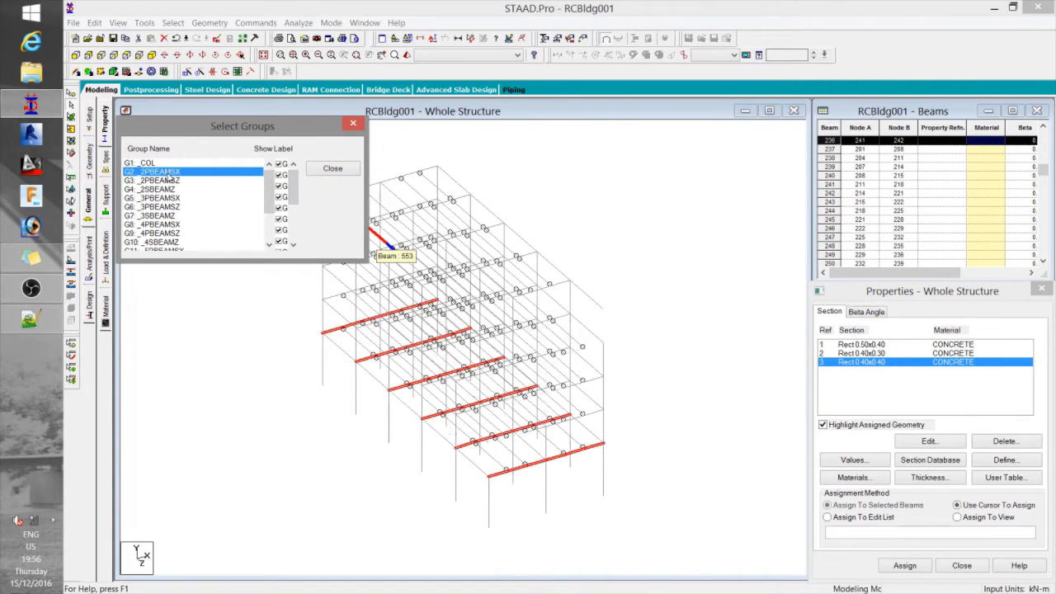
pyautogui.keyDown('ctrl'); pyautogui.click(168, 180); pyautogui.keyUp('ctrl')
pyautogui.keyDown('ctrl'); pyautogui.click(170, 207); pyautogui.keyUp('ctrl')
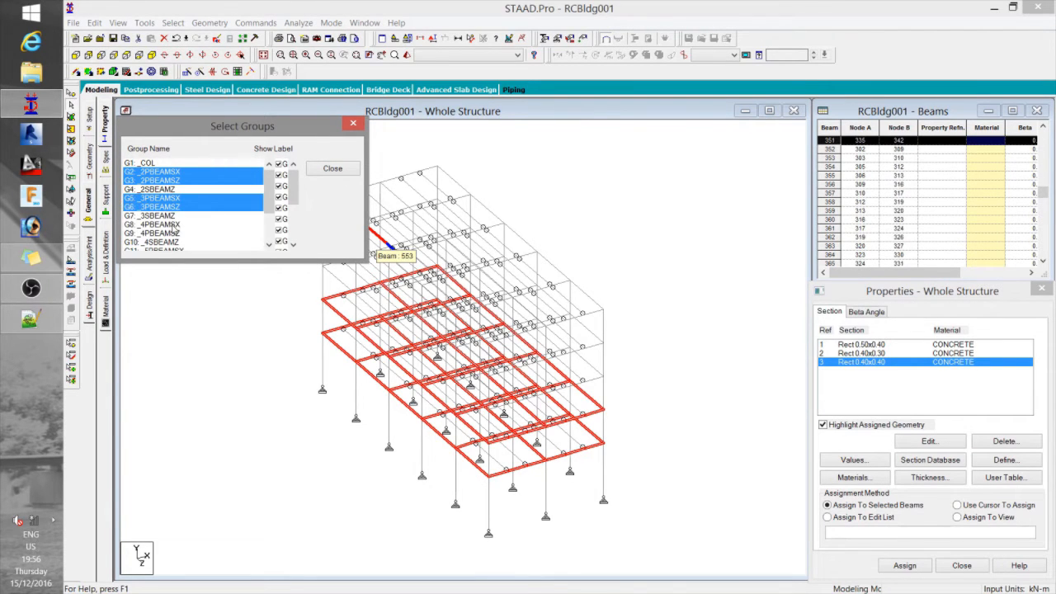
pyautogui.keyDown('ctrl'); pyautogui.click(170, 225); pyautogui.keyUp('ctrl')
pyautogui.keyDown('ctrl'); pyautogui.click(170, 233); pyautogui.keyUp('ctrl')
# - Add groups _5PBEAMSX, _5PBEAMSZ, _6PBEAMSX and _6PBEAMSZ to the selection and display only the selected beams
pyautogui.moveTo(270, 199); pyautogui.dragTo(272, 212)
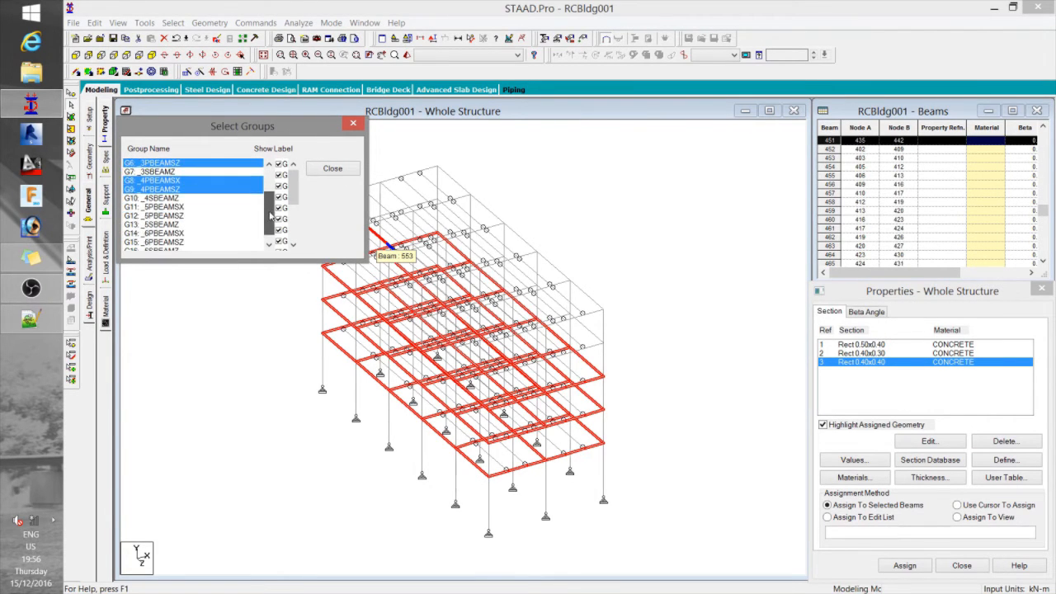
pyautogui.keyDown('ctrl'); pyautogui.click(170, 207); pyautogui.keyUp('ctrl')
pyautogui.keyDown('ctrl'); pyautogui.click(172, 216); pyautogui.keyUp('ctrl')
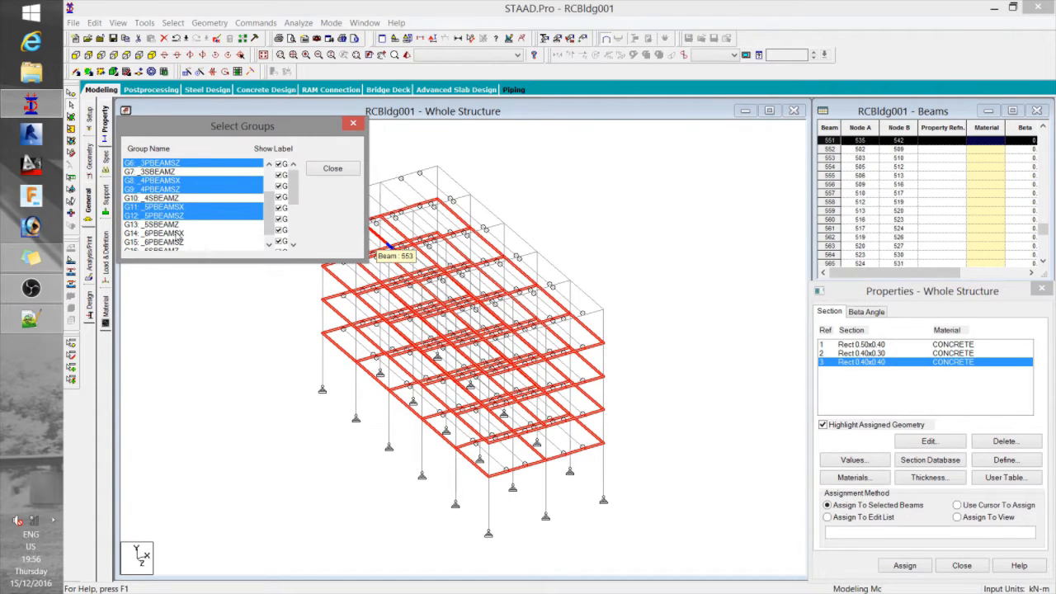
pyautogui.keyDown('ctrl'); pyautogui.click(171, 233); pyautogui.keyUp('ctrl')
pyautogui.keyDown('ctrl'); pyautogui.click(171, 242); pyautogui.keyUp('ctrl')
pyautogui.moveTo(269, 216); pyautogui.dragTo(269, 223)
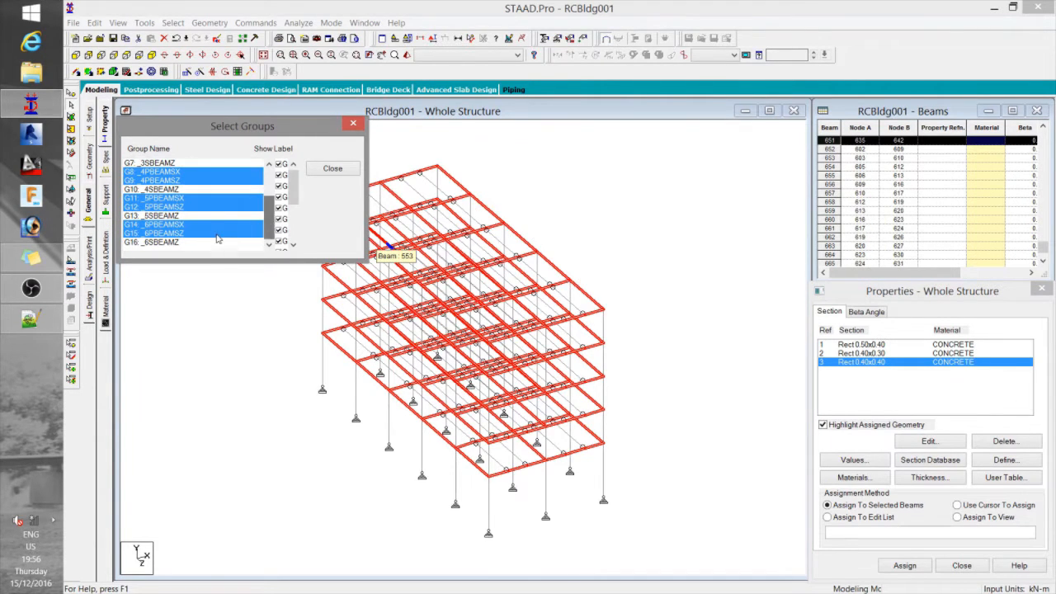
pyautogui.click(332, 169)
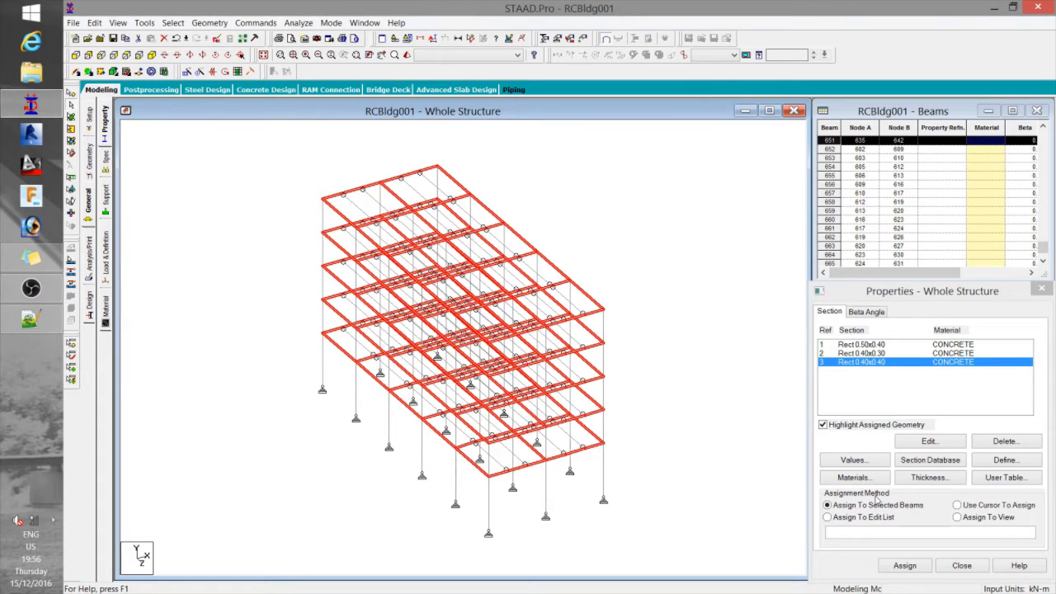
pyautogui.hotkey('alt', 'v')
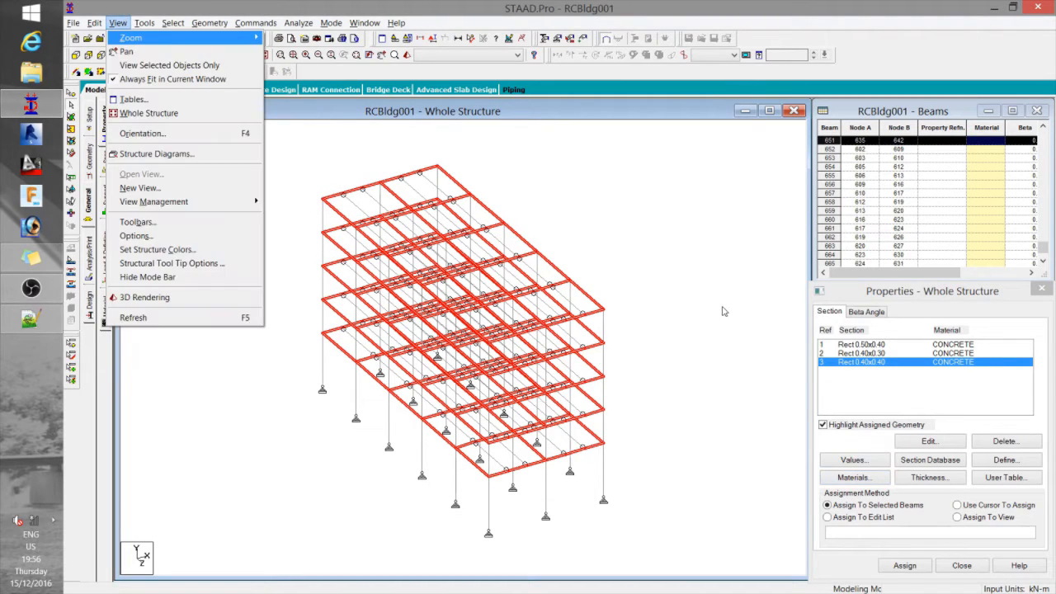
pyautogui.press('v')
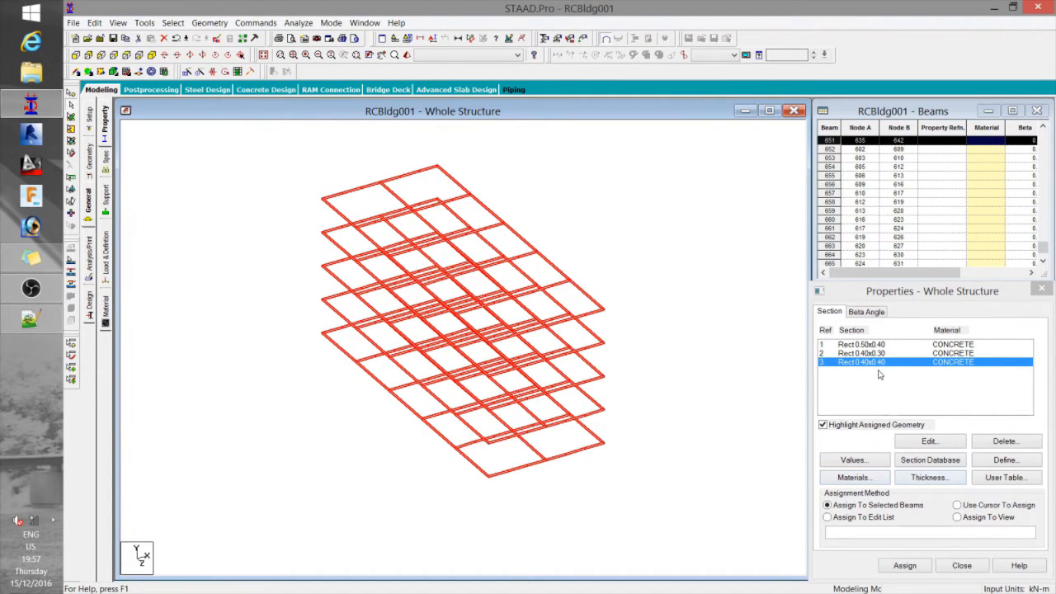
# - Assign the Rect 0.50x0.40 concrete section to all the isolated primary beams using Assign To View
pyautogui.click(874, 345)
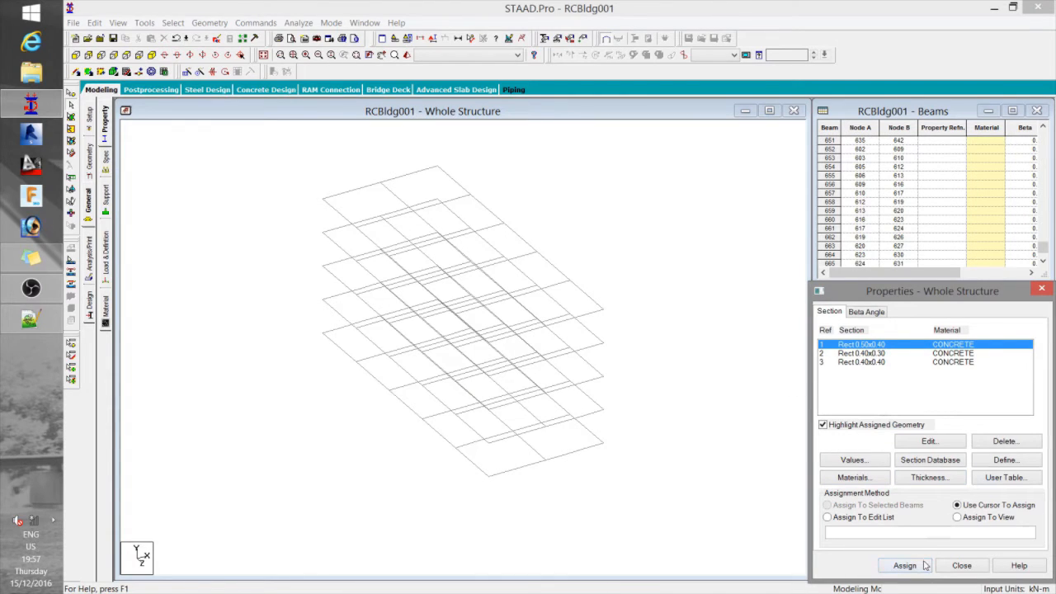
pyautogui.click(960, 519)
pyautogui.moveTo(287, 148)
pyautogui.mouseDown()
pyautogui.moveTo(601, 431)
pyautogui.moveTo(658, 514)
pyautogui.mouseUp()
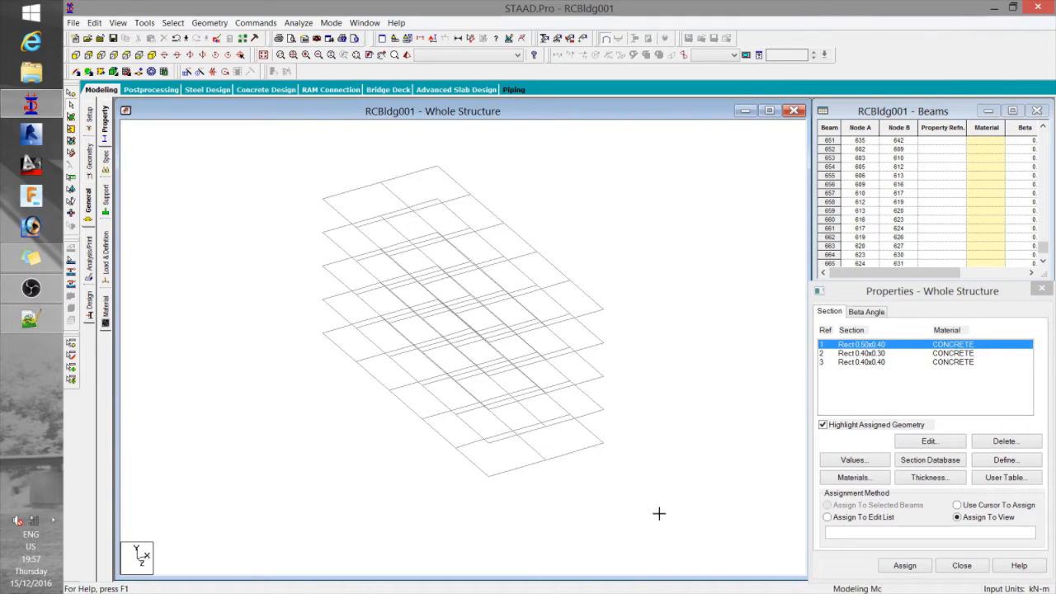
pyautogui.click(905, 566)
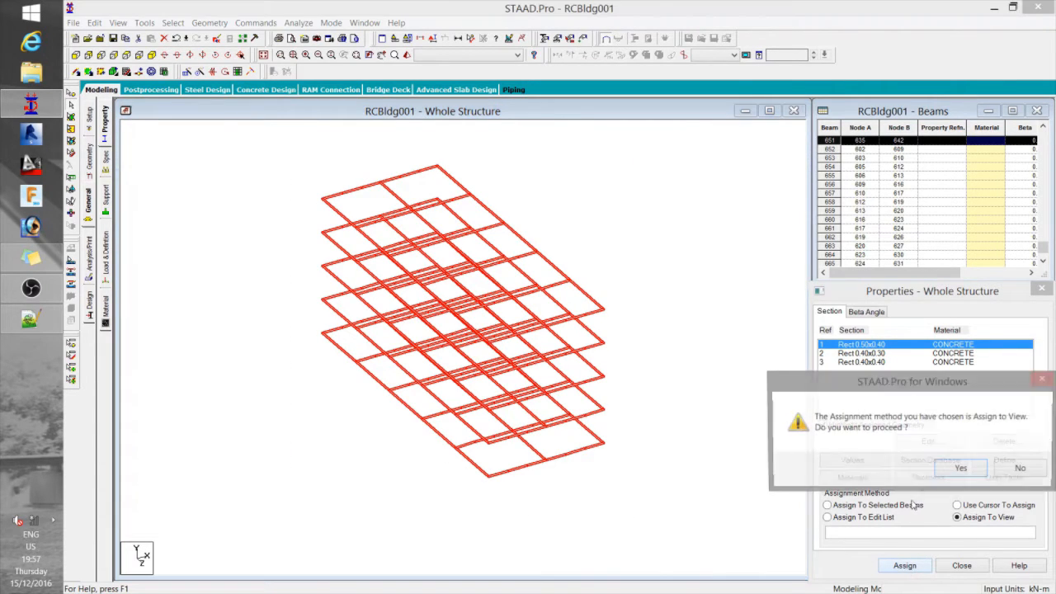
pyautogui.click(957, 468)
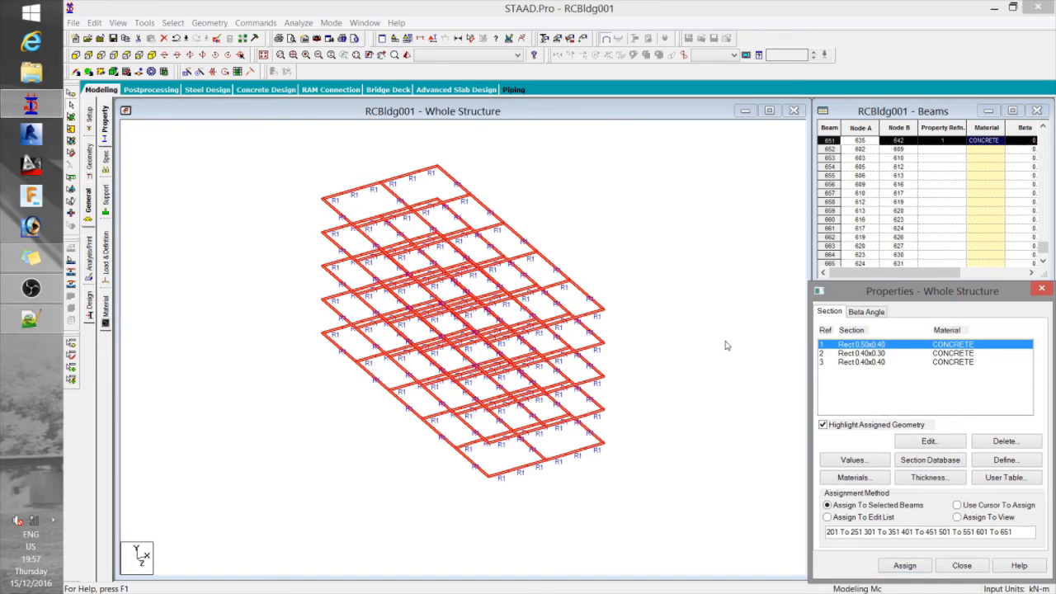
pyautogui.click(725, 341)
# - Select the secondary beam groups _2SBEAMZ, _3SBEAMZ, _4SBEAMZ, _5SBEAMZ and _6SBEAMZ from the whole structure and display only them
pyautogui.click(172, 22)
pyautogui.click(217, 248)
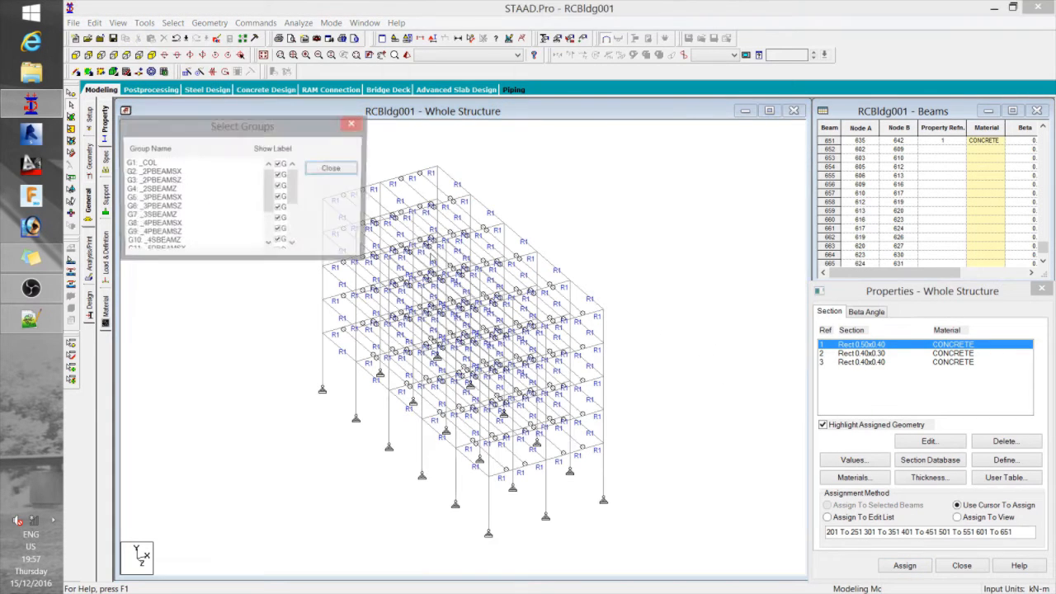
pyautogui.click(161, 191)
pyautogui.click(165, 217)
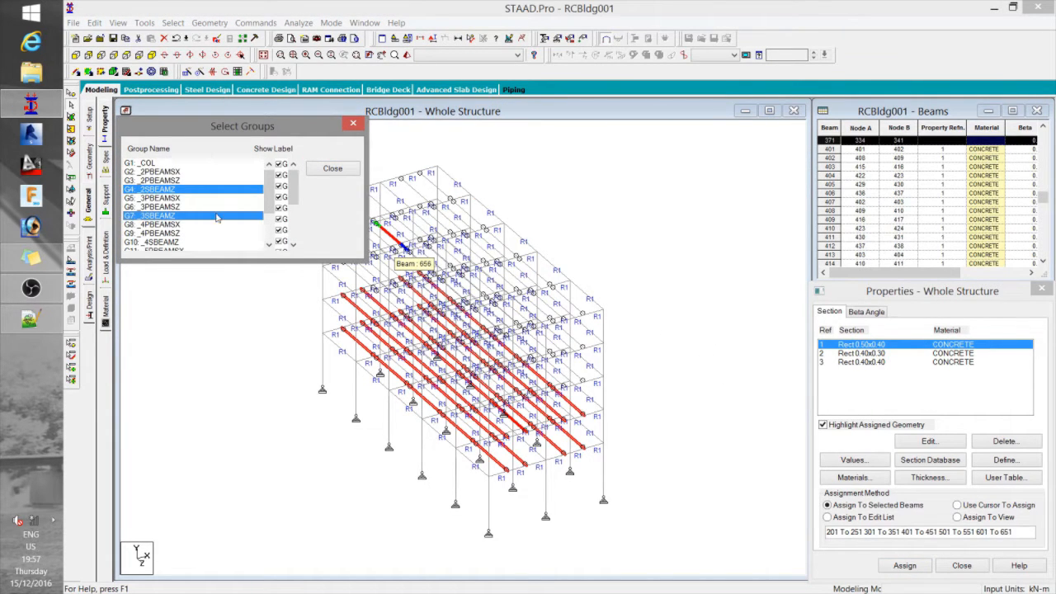
pyautogui.moveTo(270, 196); pyautogui.dragTo(269, 221)
pyautogui.keyDown('ctrl'); pyautogui.click(173, 199); pyautogui.keyUp('ctrl')
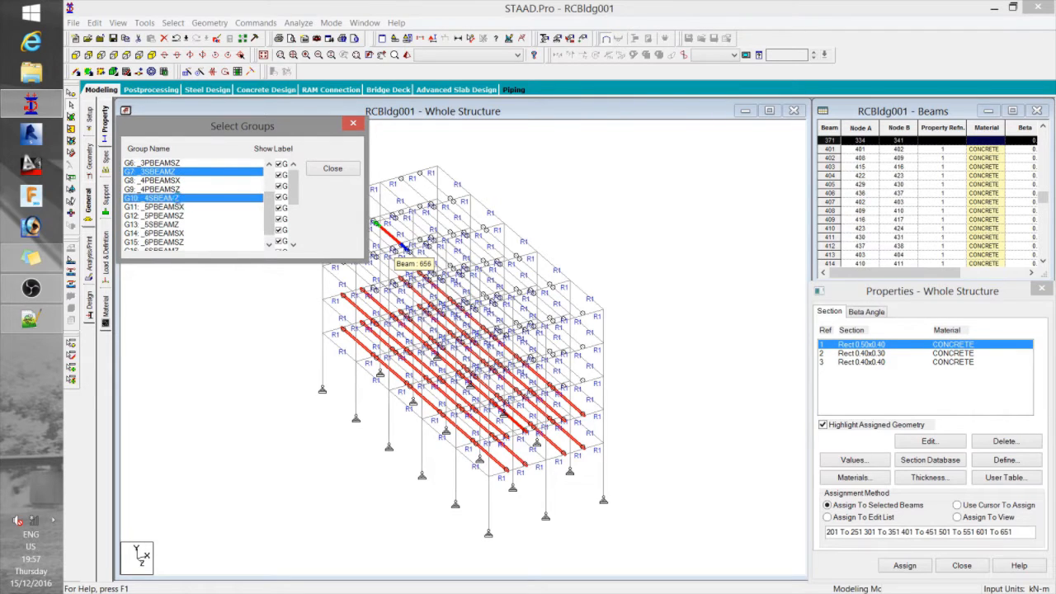
pyautogui.keyDown('ctrl'); pyautogui.click(171, 225); pyautogui.keyUp('ctrl')
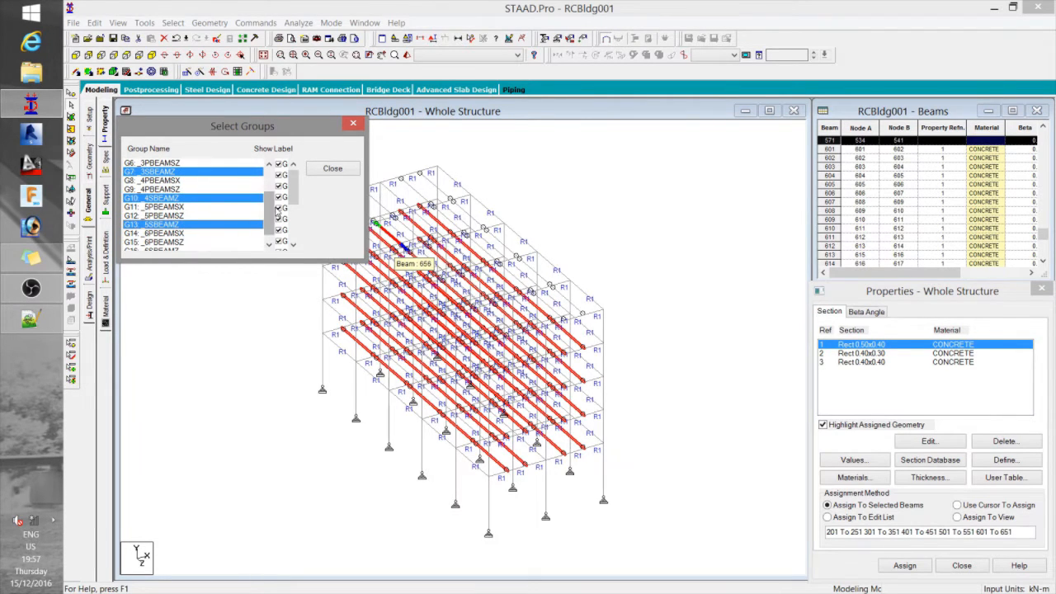
pyautogui.scroll(-1, 185, 239)
pyautogui.keyDown('ctrl'); pyautogui.click(167, 241); pyautogui.keyUp('ctrl')
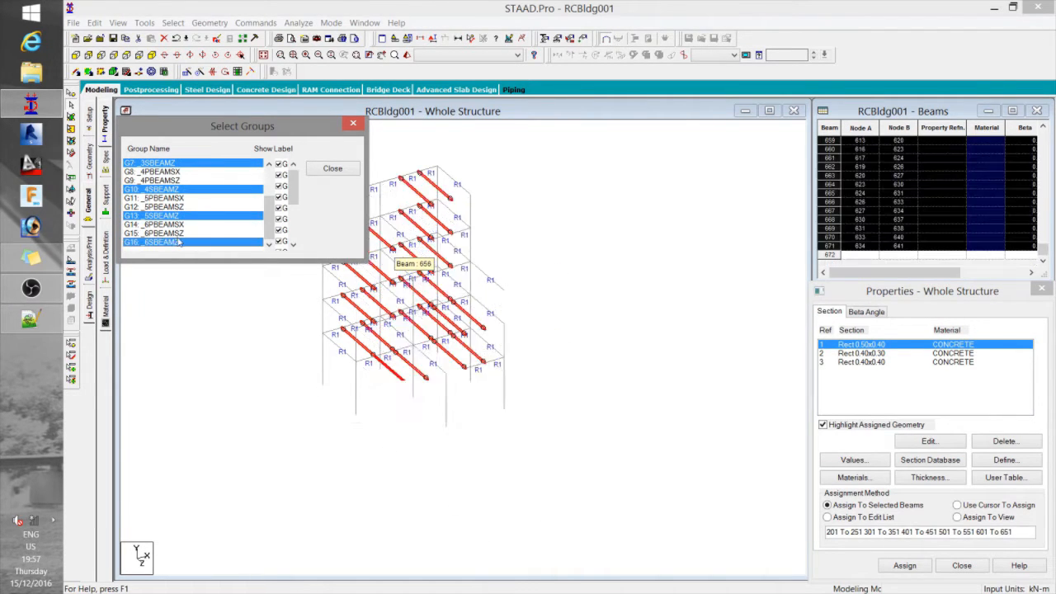
pyautogui.click(331, 169)
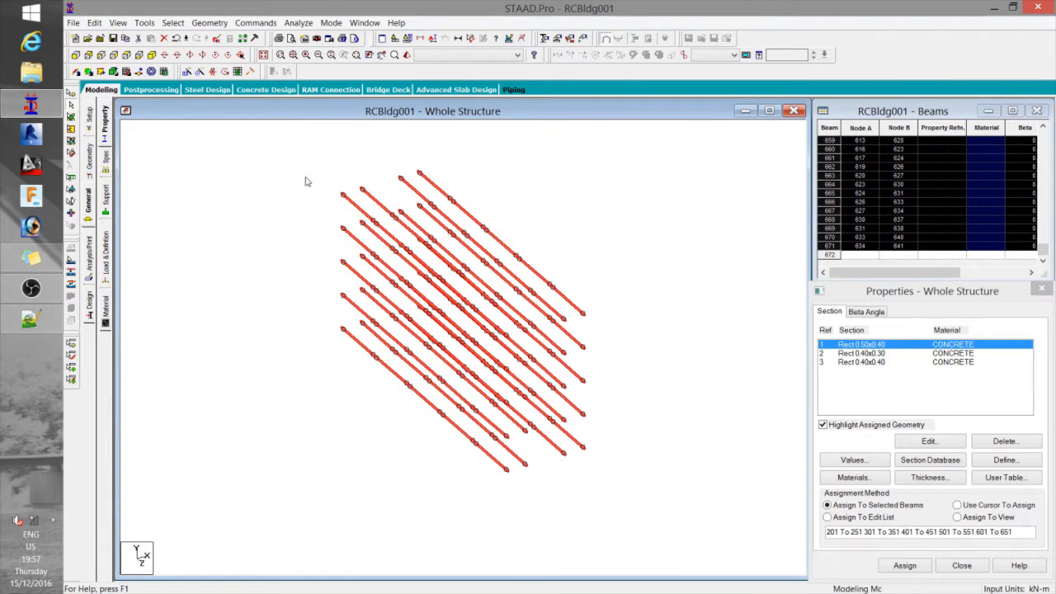
# - Assign the Rect 0.40x0.30 concrete section to all the isolated secondary beams using Assign To View
pyautogui.click(957, 505)
pyautogui.click(989, 518)
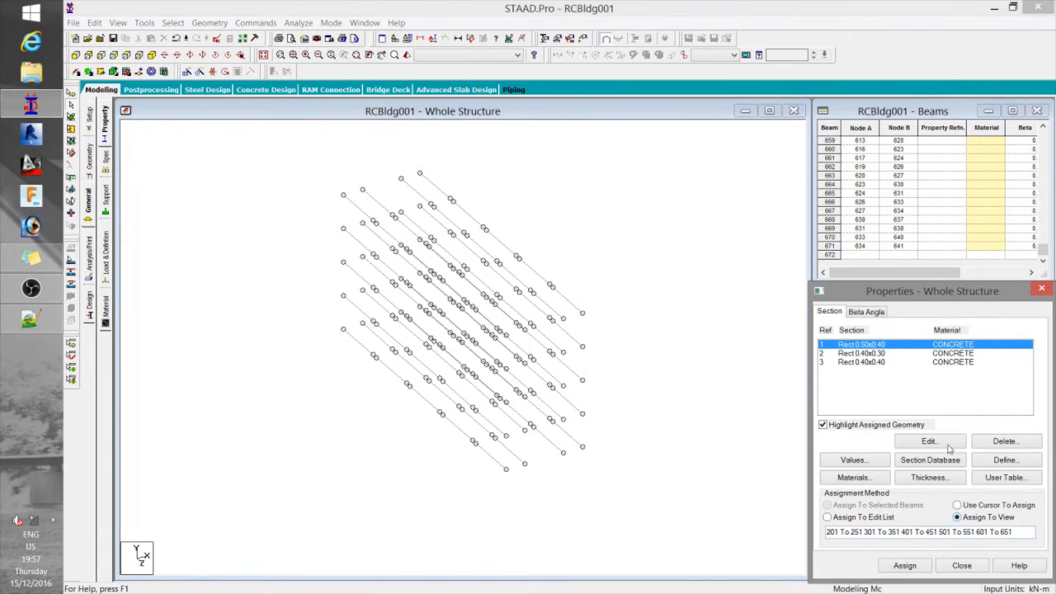
pyautogui.click(883, 353)
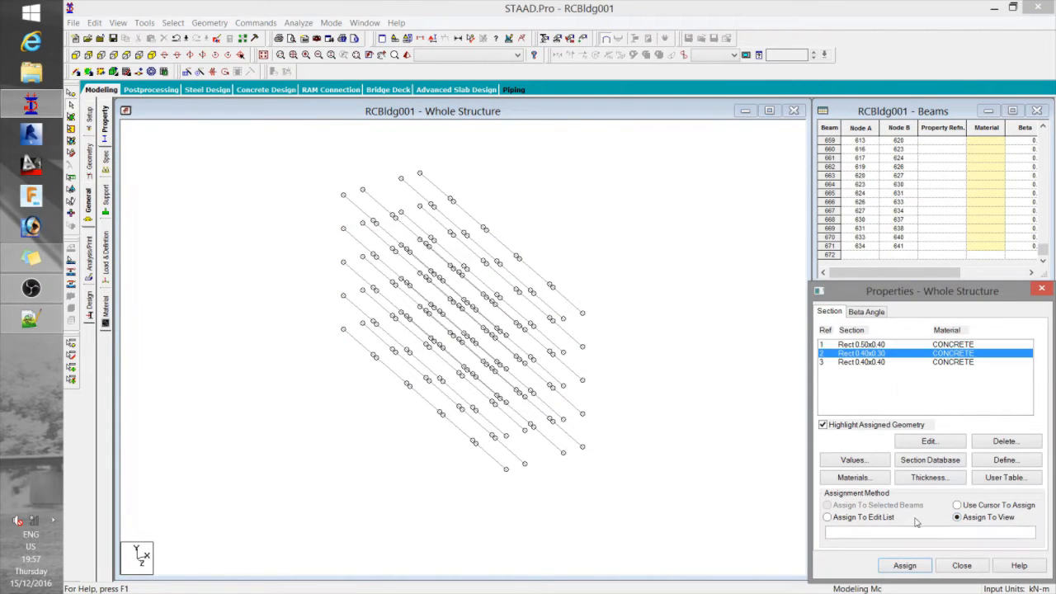
pyautogui.click(920, 567)
pyautogui.click(961, 469)
pyautogui.click(675, 290)
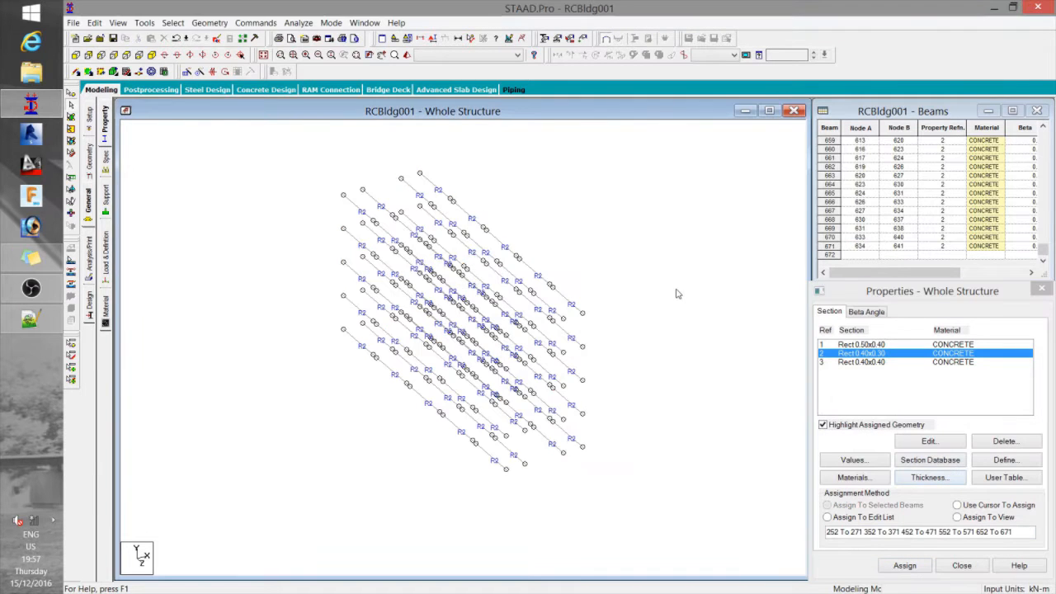
# - Restore the whole structure, select the column group _COL, and display only the selected columns
pyautogui.hotkey('alt', 'v')
pyautogui.press('w')
pyautogui.hotkey('ctrl', 'g')
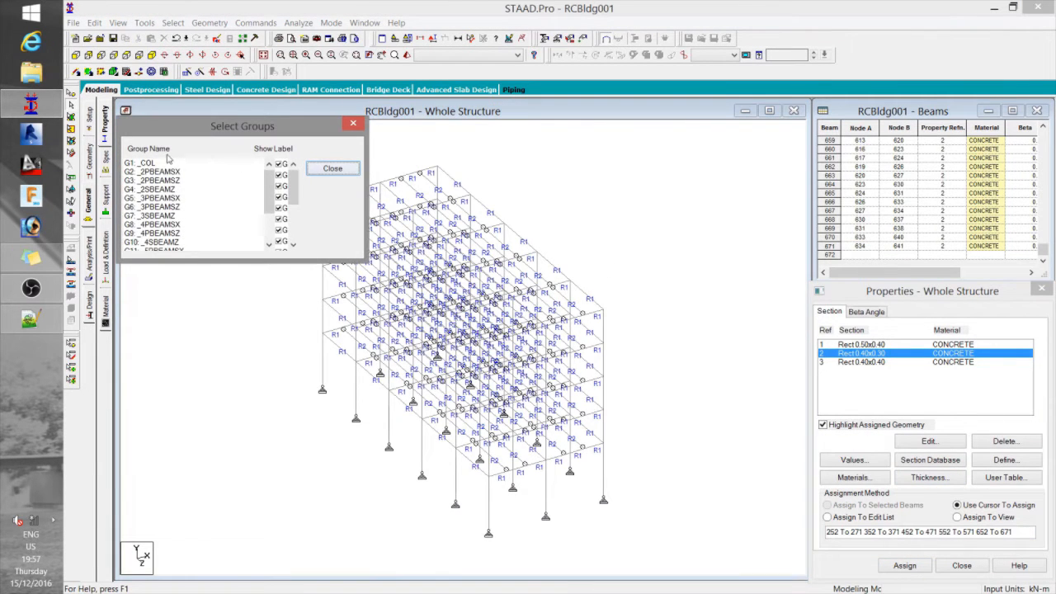
pyautogui.click(166, 161)
pyautogui.click(333, 168)
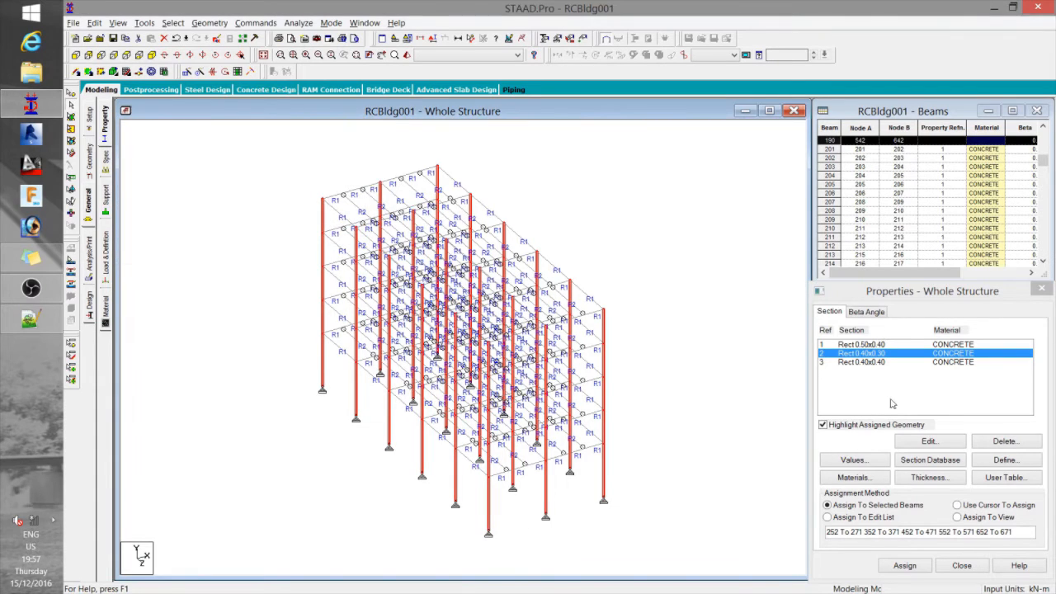
pyautogui.press('alt')
pyautogui.press('v')
pyautogui.press('s')
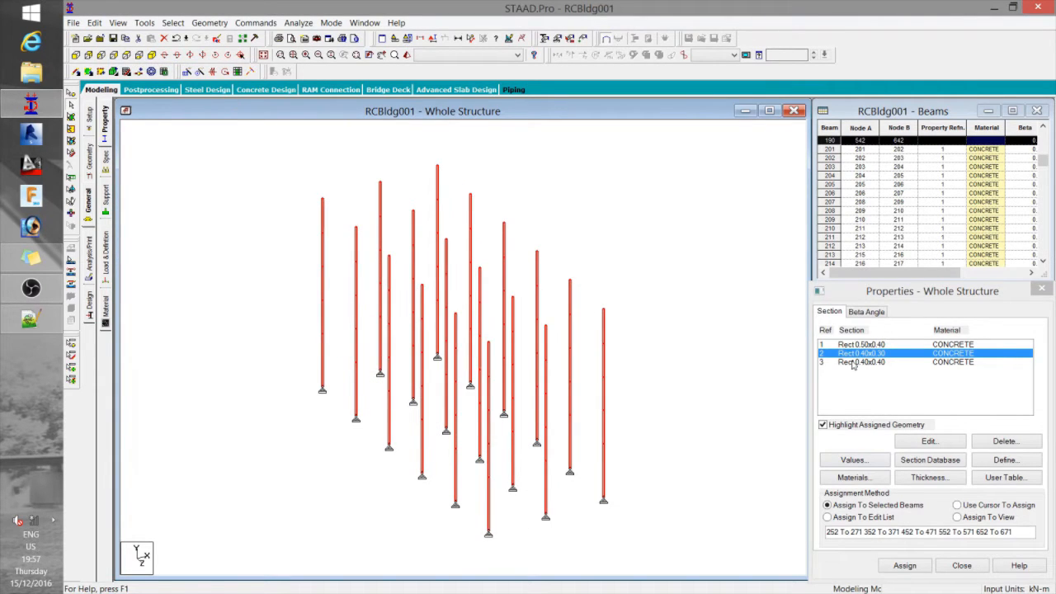
# - Assign the Rect 0.40x0.40 concrete section to all the isolated columns using Assign To View, and restore the whole structure
pyautogui.click(854, 362)
pyautogui.click(976, 520)
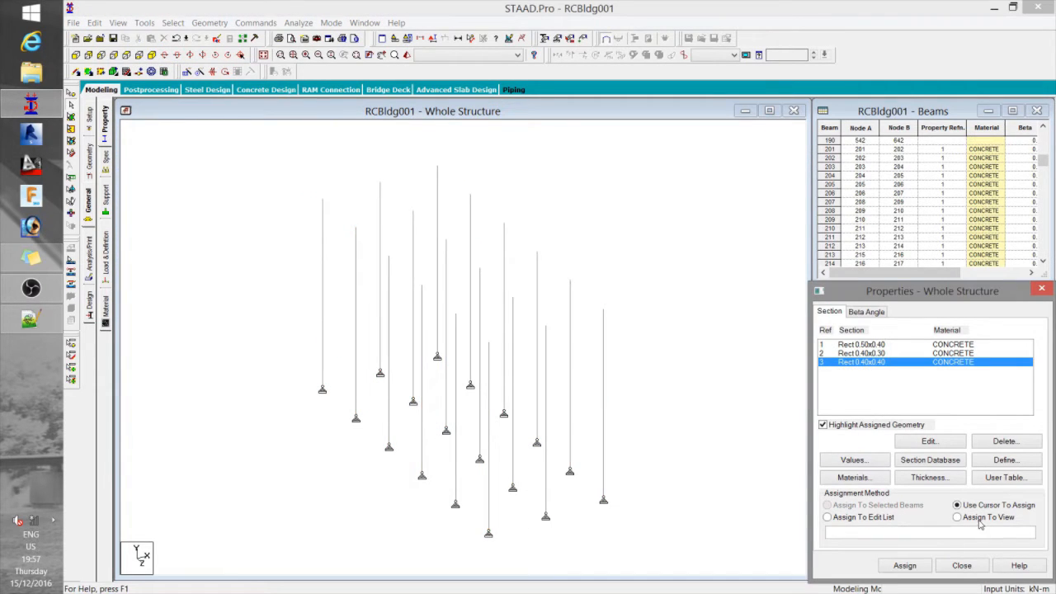
pyautogui.click(905, 565)
pyautogui.click(962, 533)
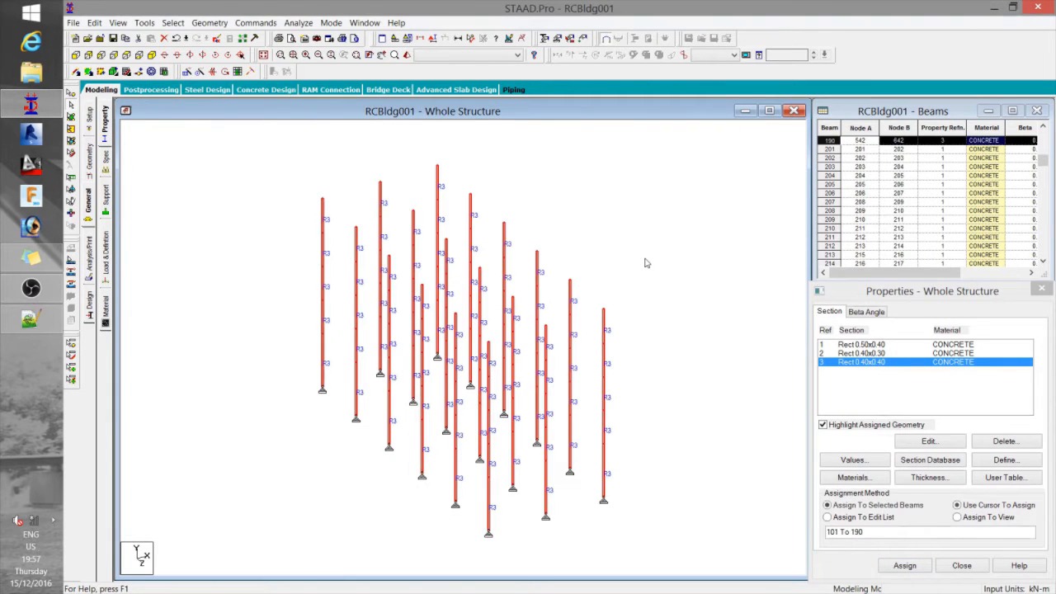
pyautogui.click(263, 54)
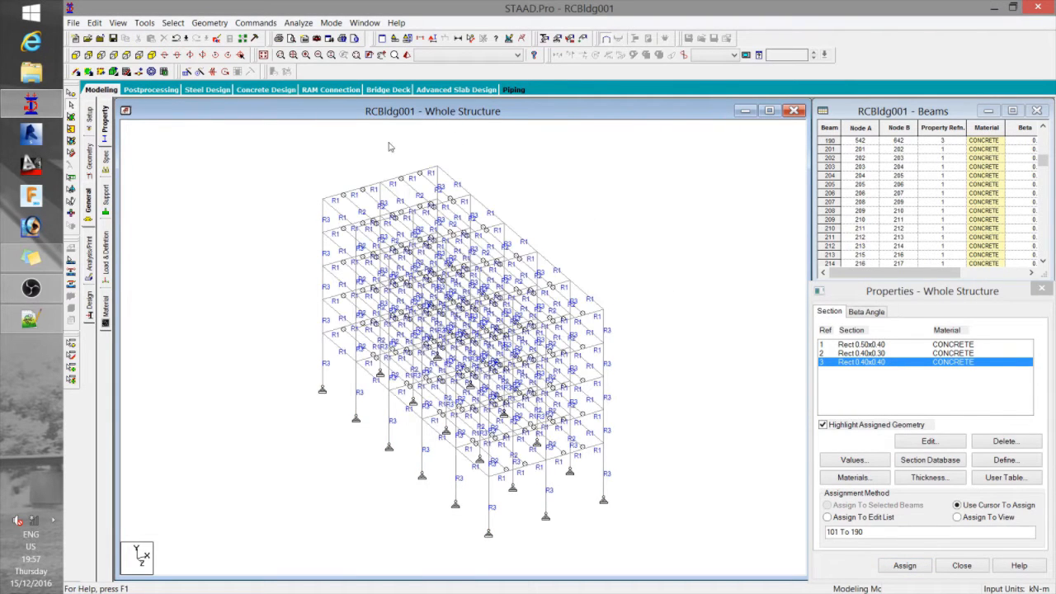
pyautogui.click(90, 110)
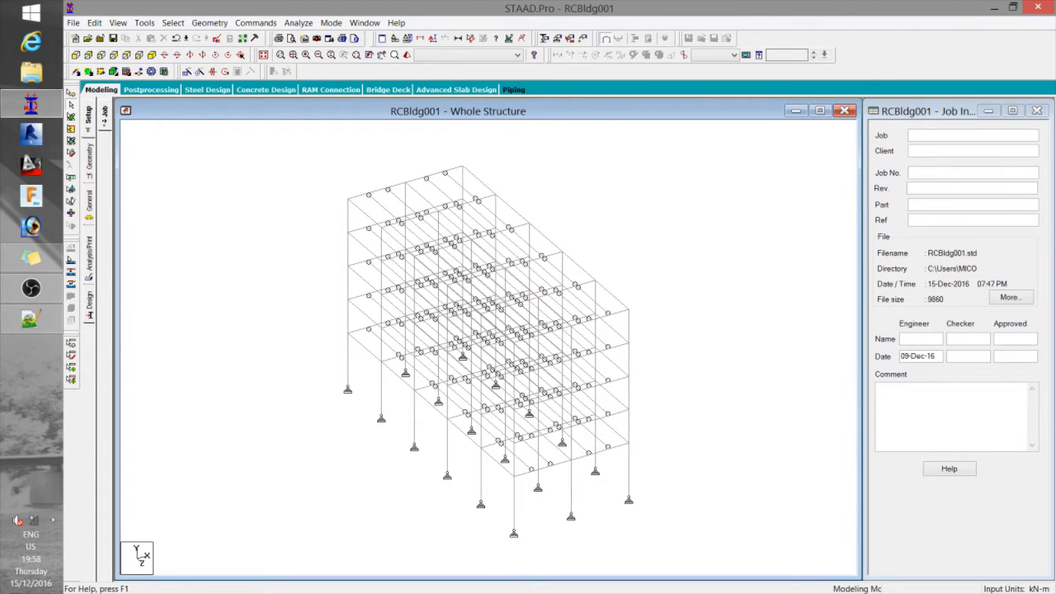
pyautogui.hotkey('alt', 'Tab')
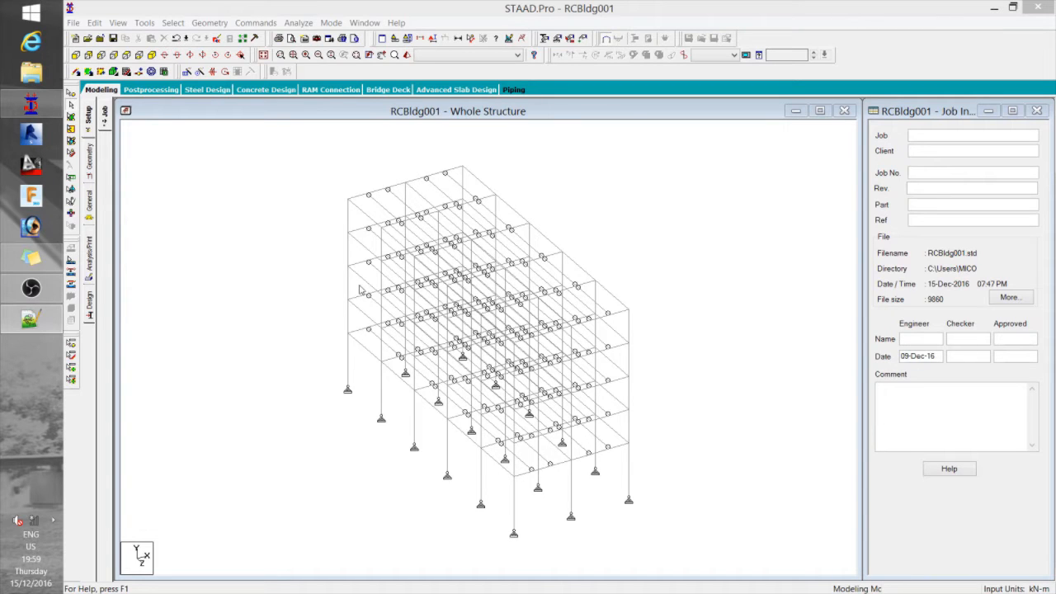
# - Start a new seismic definition in the load definitions and set its code type to UBC 1997
pyautogui.click(91, 212)
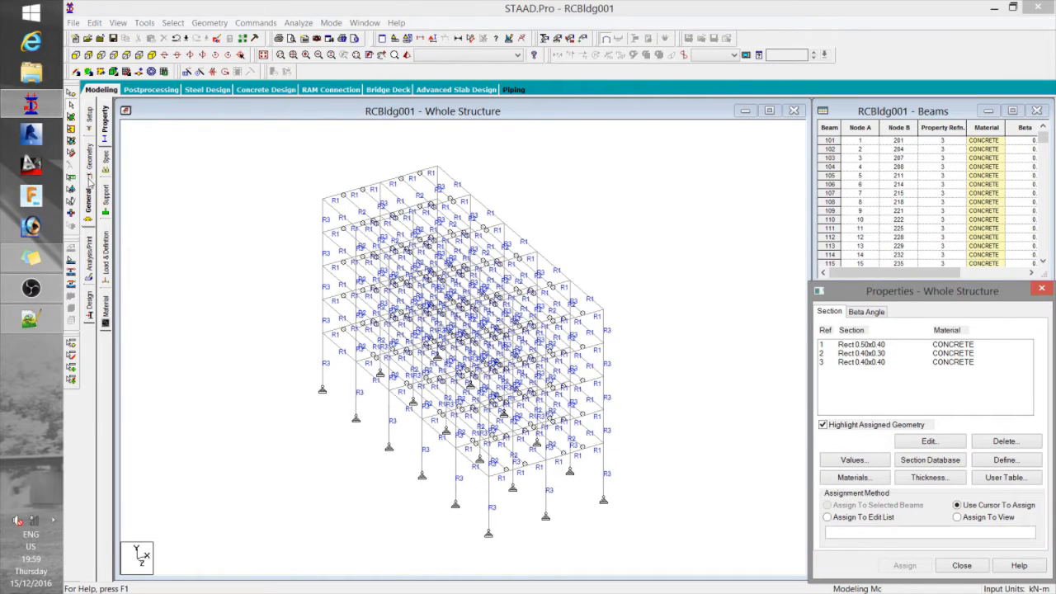
pyautogui.click(107, 249)
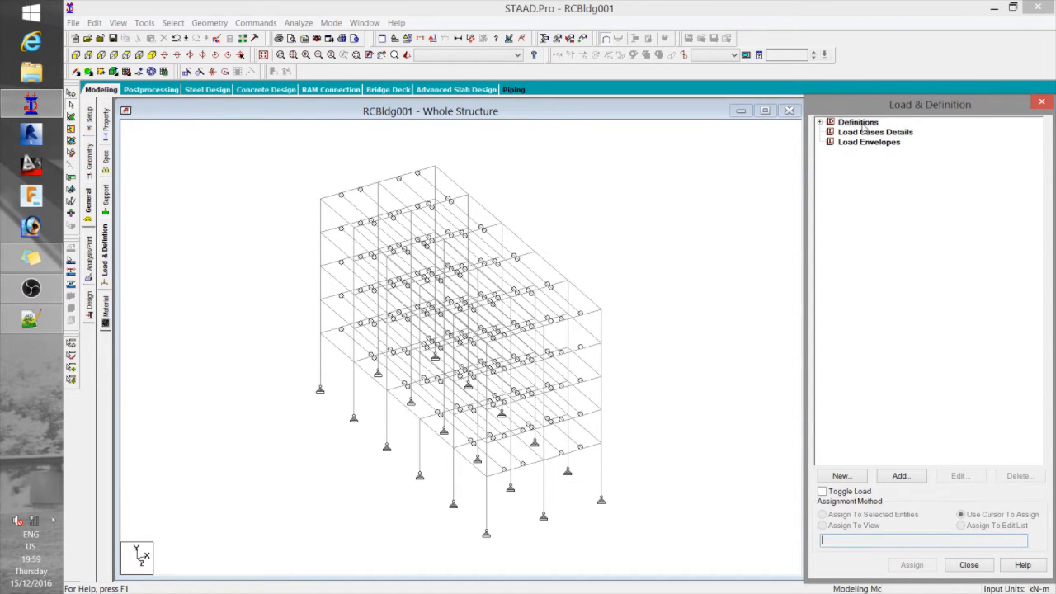
pyautogui.click(821, 122)
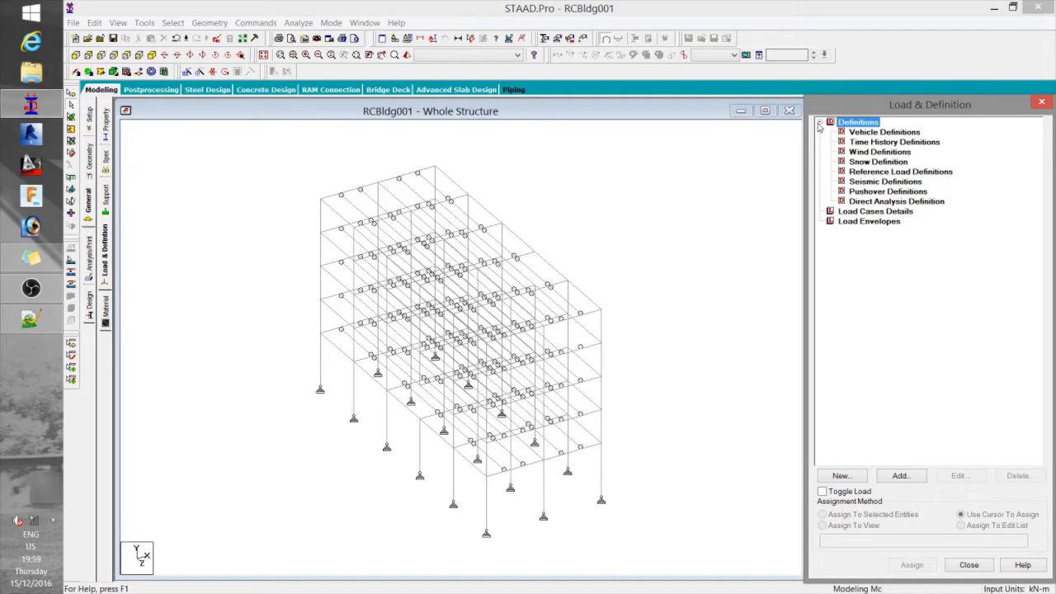
pyautogui.click(871, 182)
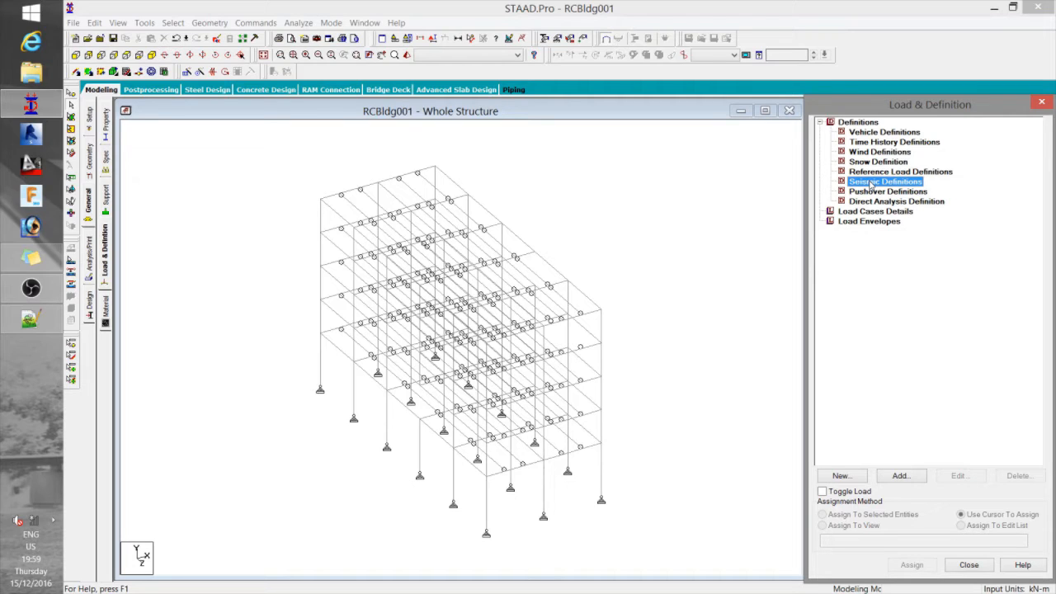
pyautogui.click(901, 476)
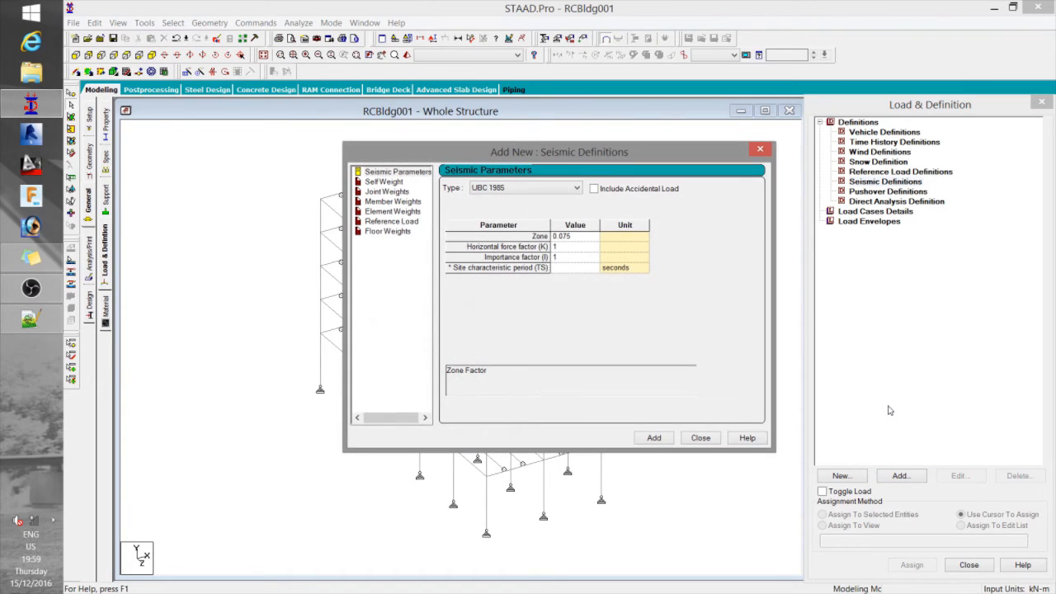
pyautogui.click(528, 188)
pyautogui.click(502, 199)
pyautogui.press('Down')
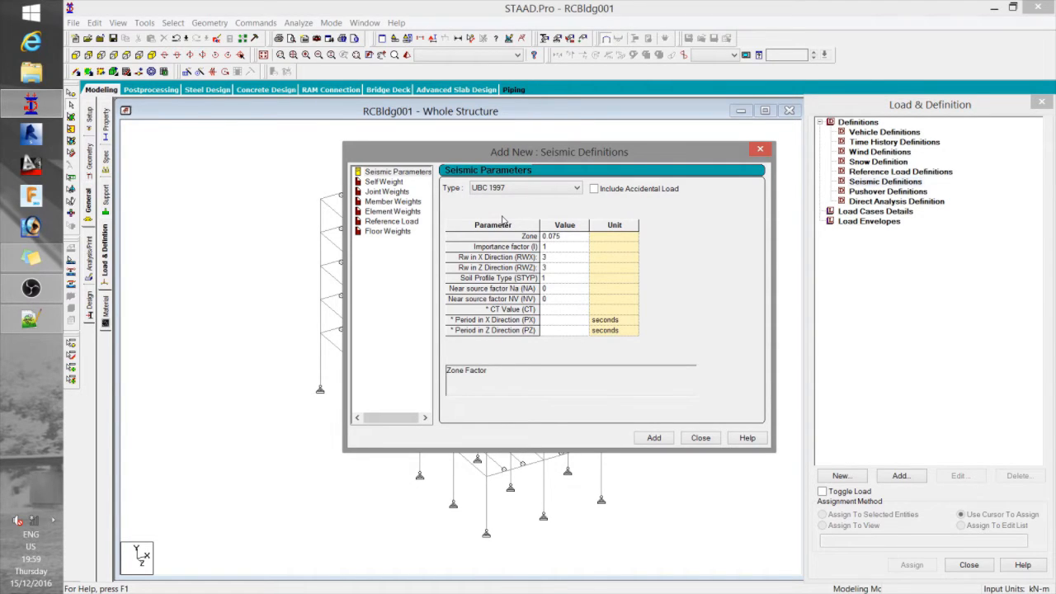
# - Set the zone factor of the UBC 1997 seismic definition to 0.4
pyautogui.click(569, 238)
pyautogui.press('BackSpace')
pyautogui.press('BackSpace')
pyautogui.press('BackSpace')
pyautogui.press('BackSpace')
pyautogui.press('BackSpace')
pyautogui.write('0.4')
pyautogui.click(566, 248)
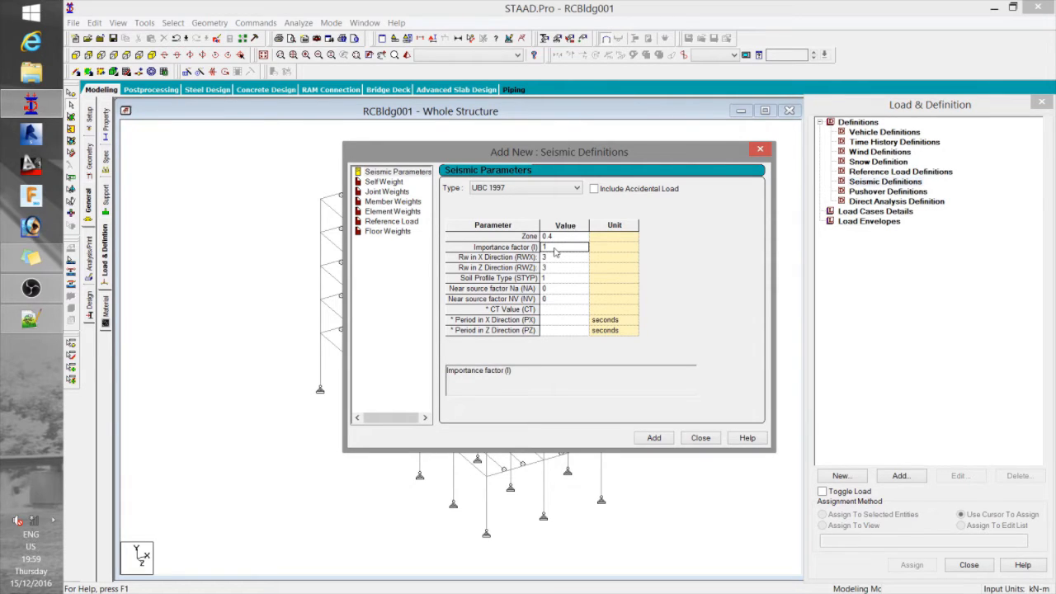
# - Set the Rw factors in both the X and Z directions (RWX and RWZ) to 8.5
pyautogui.click(554, 259)
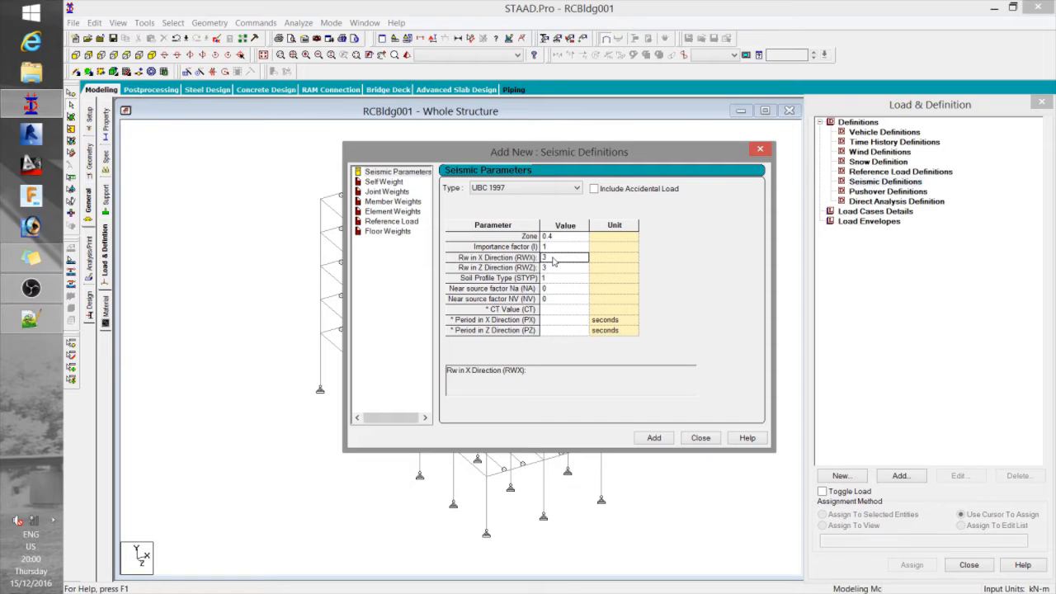
pyautogui.write('8.5')
pyautogui.press('Tab')
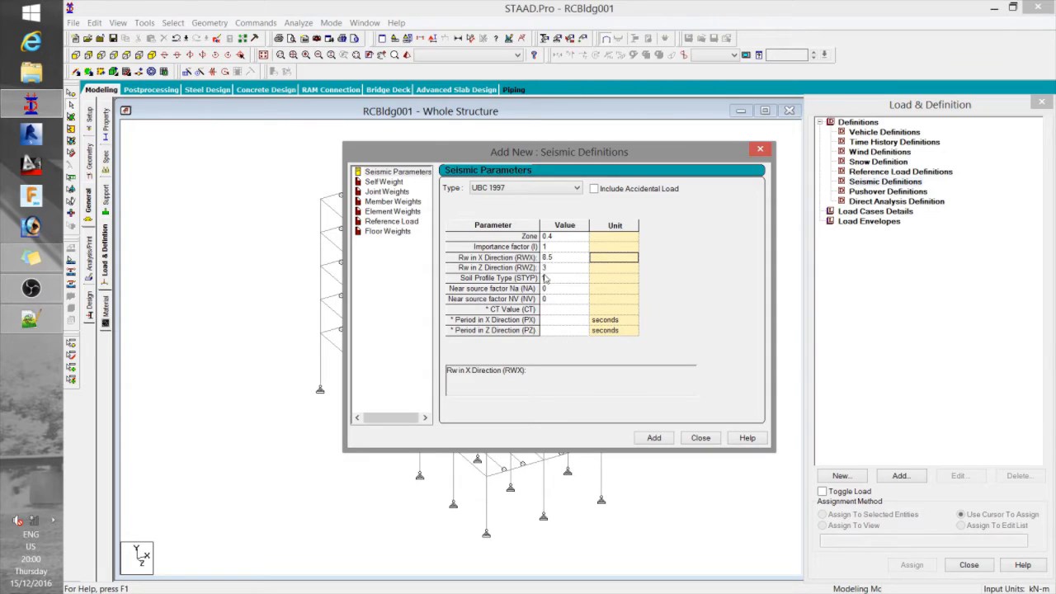
pyautogui.click(545, 268)
pyautogui.press('BackSpace')
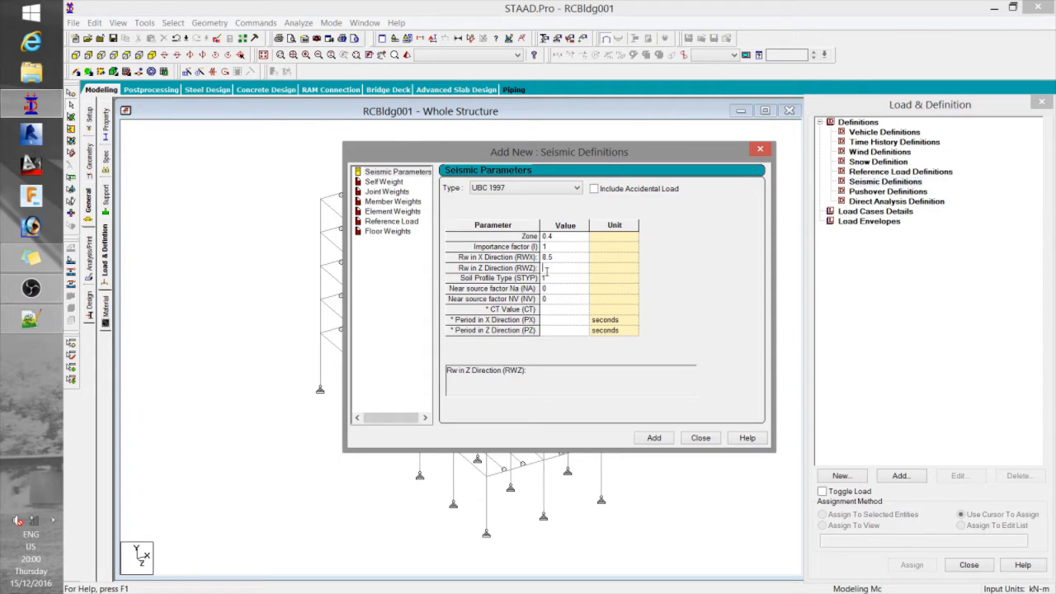
pyautogui.write('8.5')
# - Set the soil profile type (STYP) to 4 and add the UBC 1997 seismic definition to the model
pyautogui.click(551, 278)
pyautogui.click(583, 281)
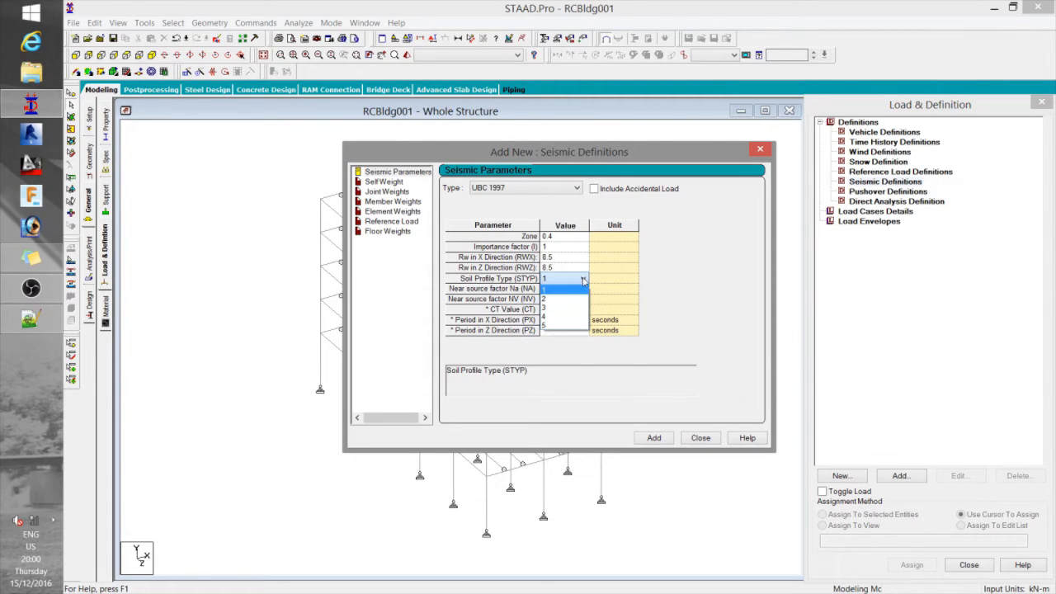
pyautogui.click(582, 281)
pyautogui.click(583, 281)
pyautogui.click(561, 317)
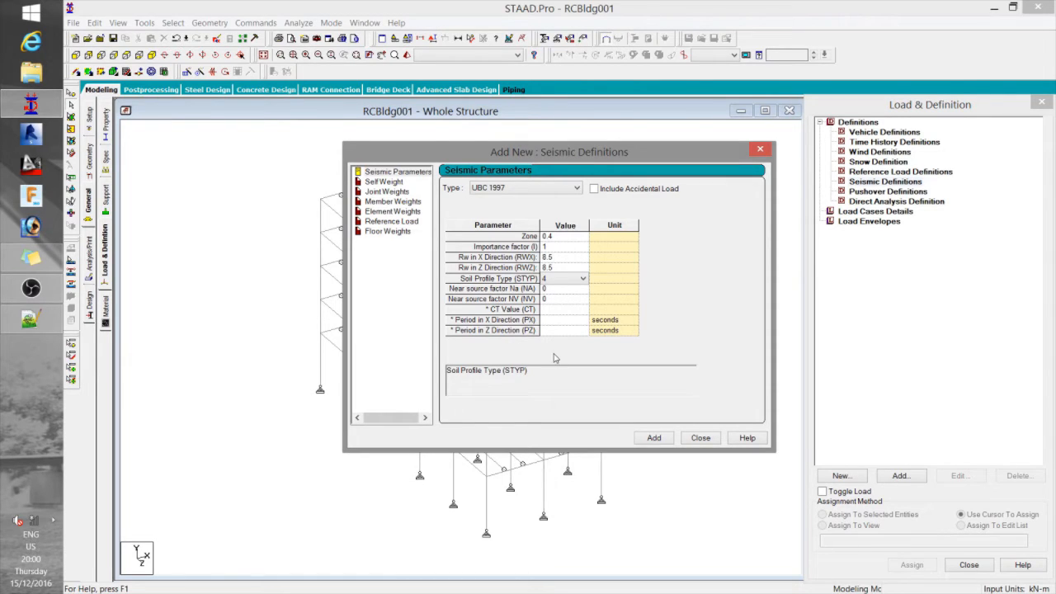
pyautogui.click(654, 440)
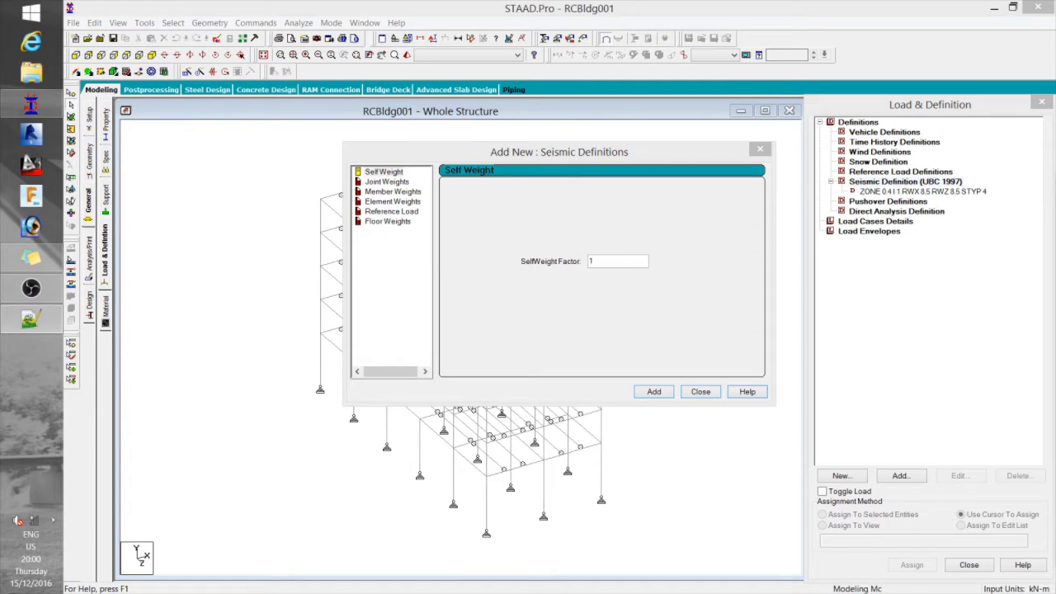
# - Look through the self weight, joint weight, member weight and element weight inputs of the seismic definition
pyautogui.click(387, 182)
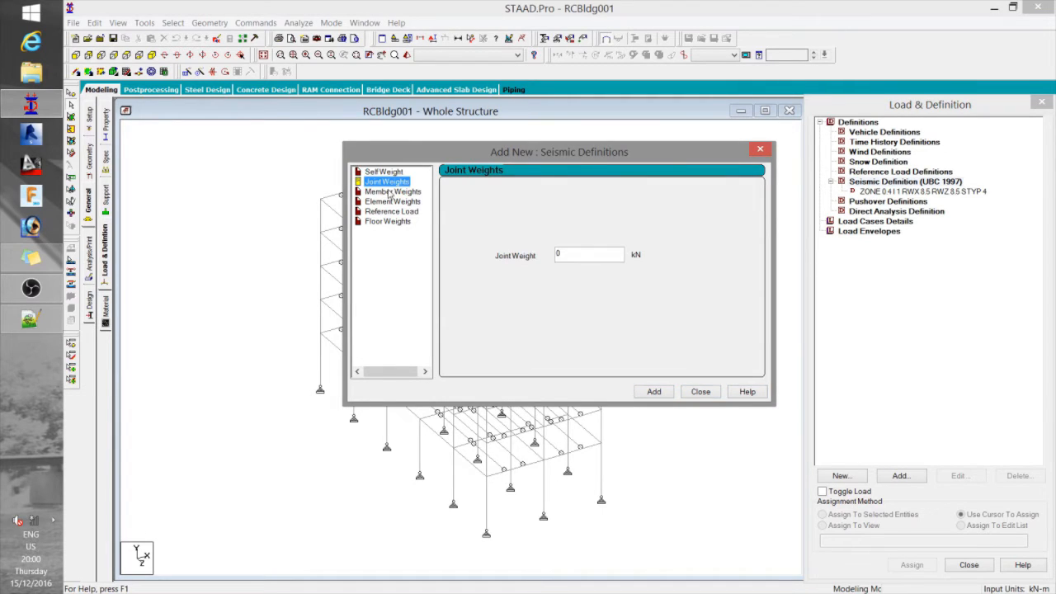
pyautogui.click(391, 192)
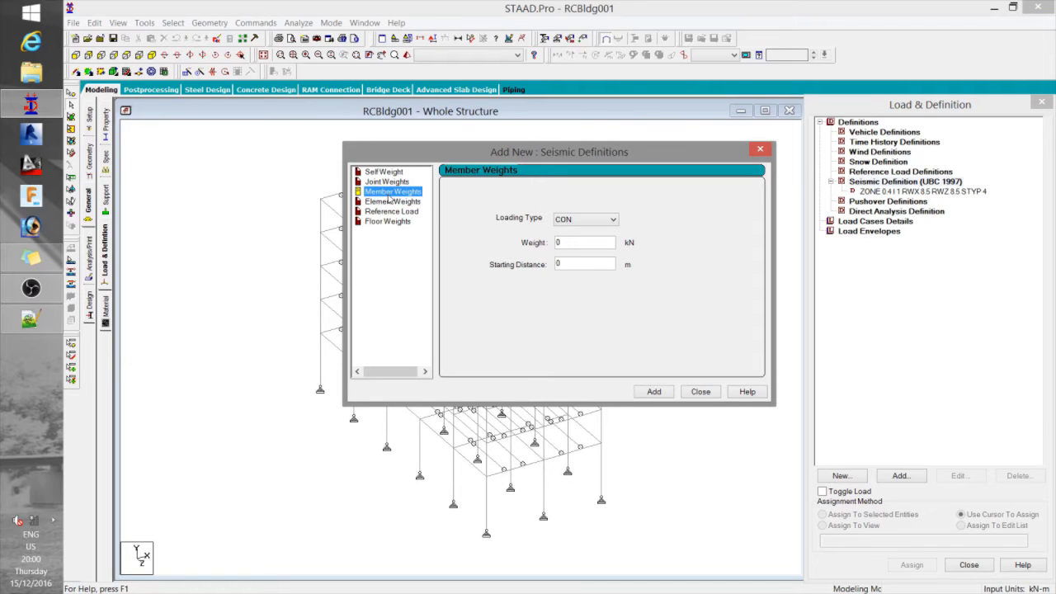
pyautogui.click(385, 171)
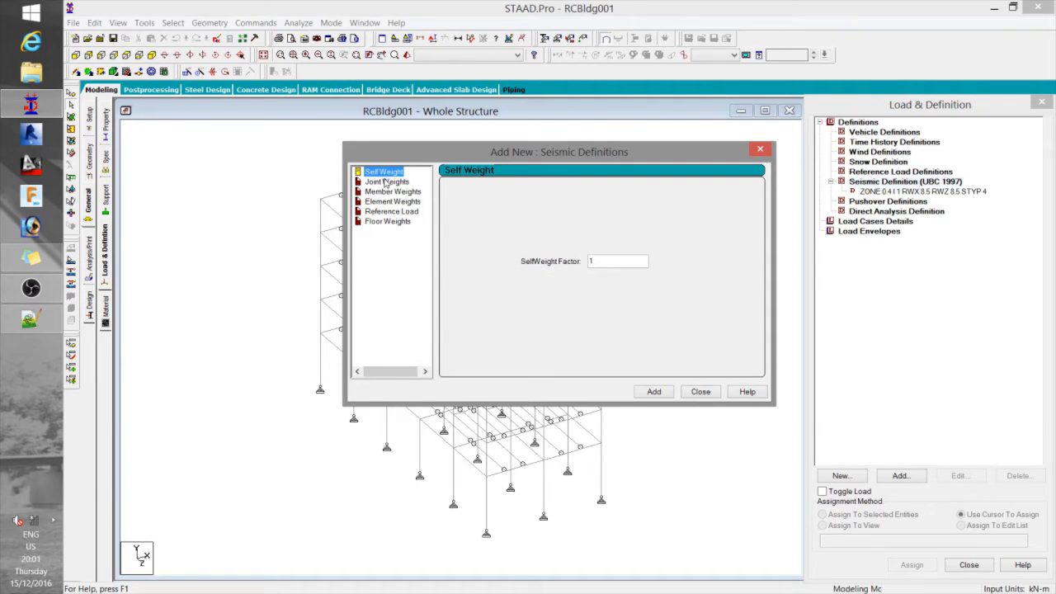
pyautogui.click(386, 182)
pyautogui.click(387, 191)
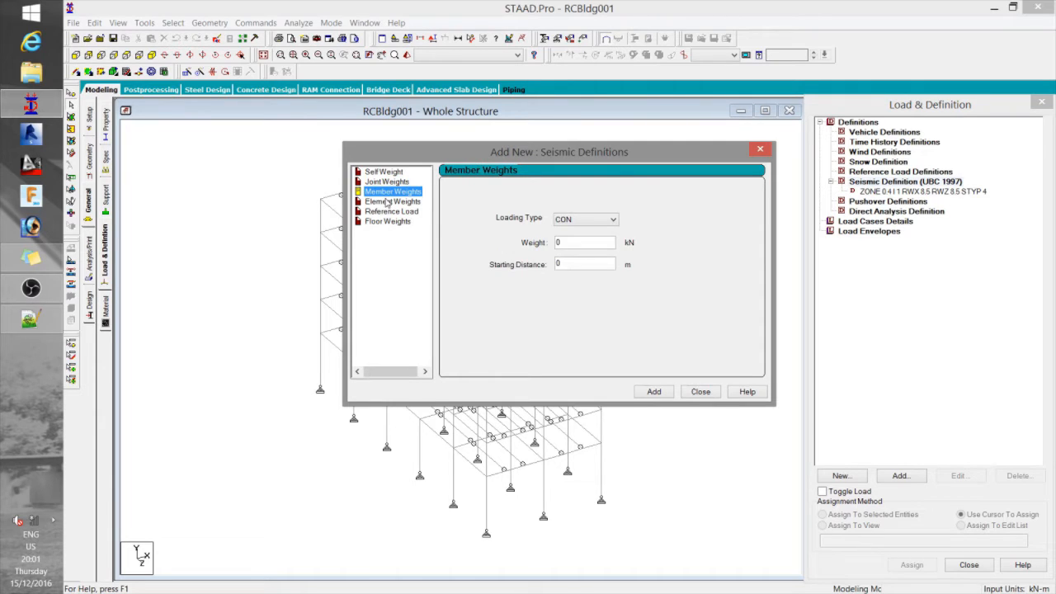
pyautogui.click(389, 204)
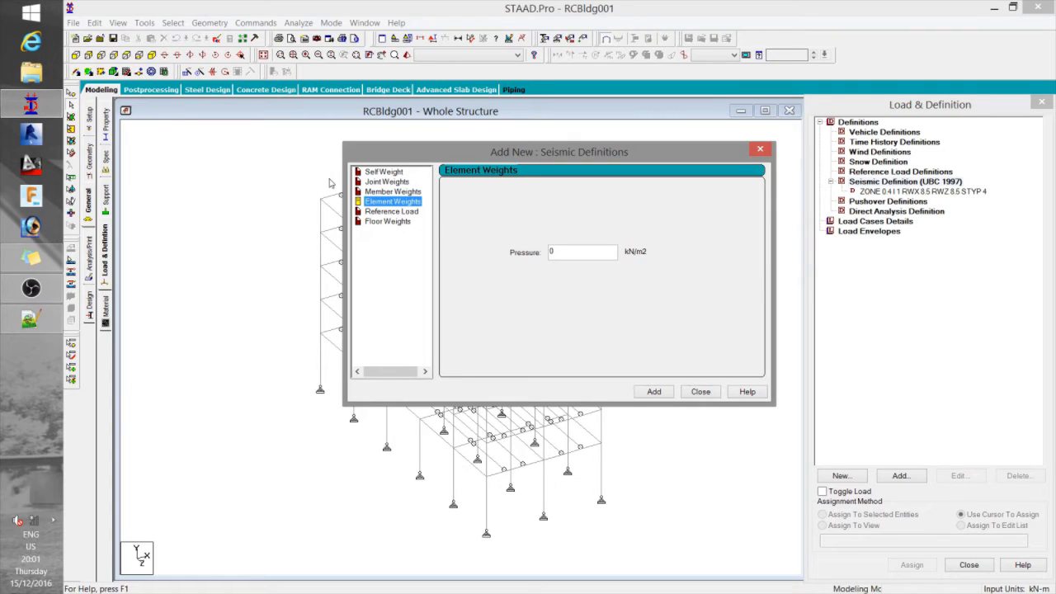
# - Try to add a self weight with factor 1 without selecting the seismic parameter entry, and close the dialog
pyautogui.click(401, 171)
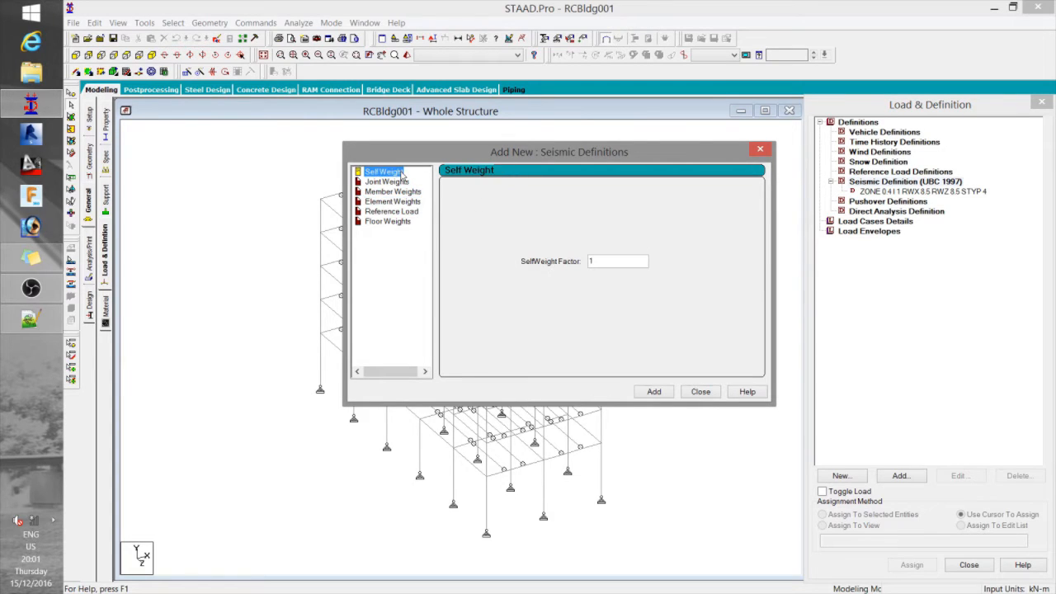
pyautogui.click(653, 391)
pyautogui.click(701, 392)
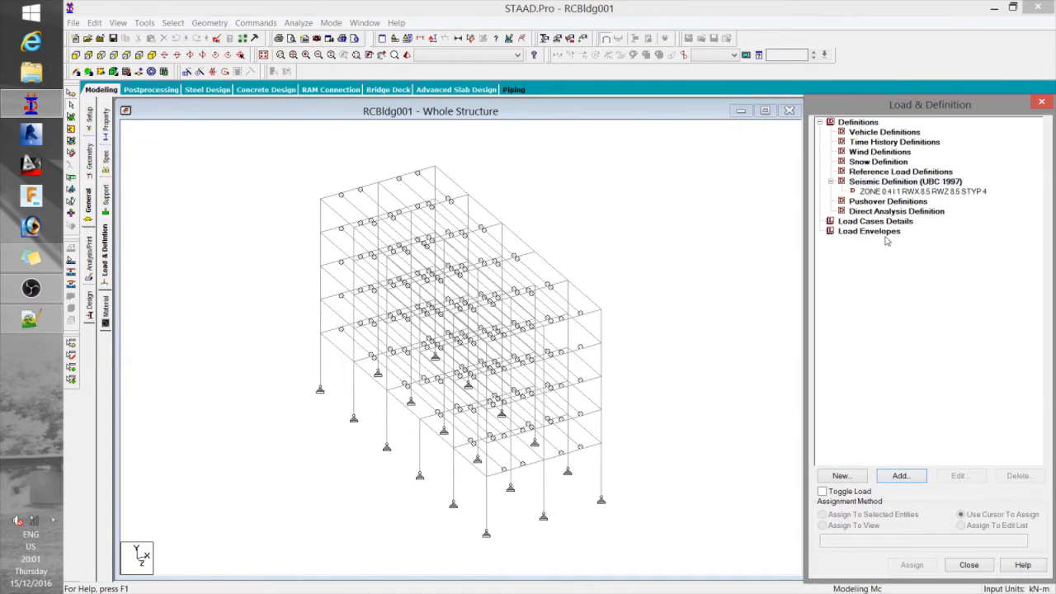
# - Add a self weight with factor 1 under the ZONE 0.4 entry of the UBC 1997 seismic definition
pyautogui.click(888, 193)
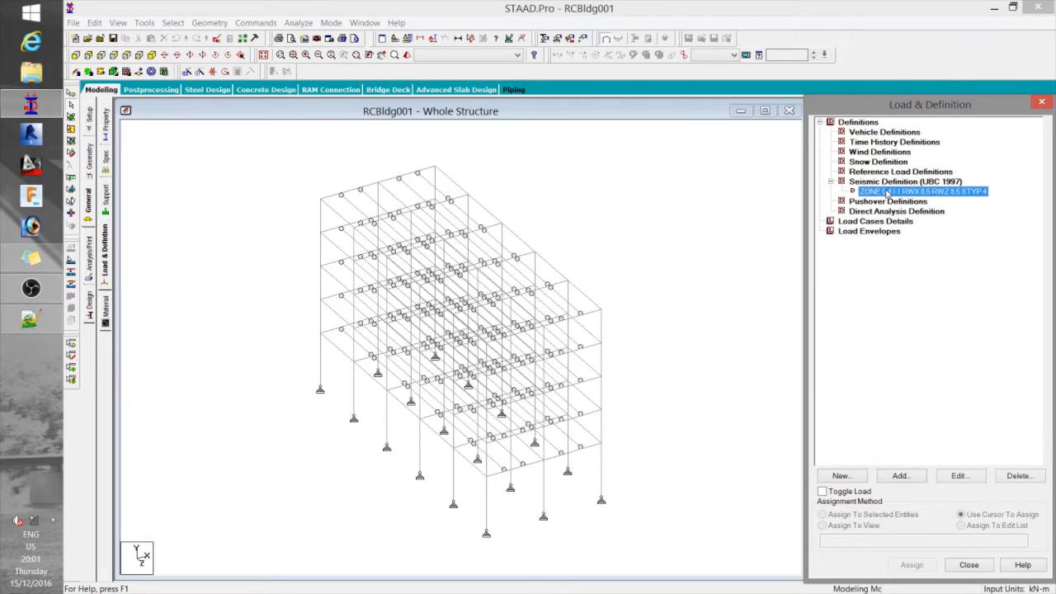
pyautogui.click(901, 476)
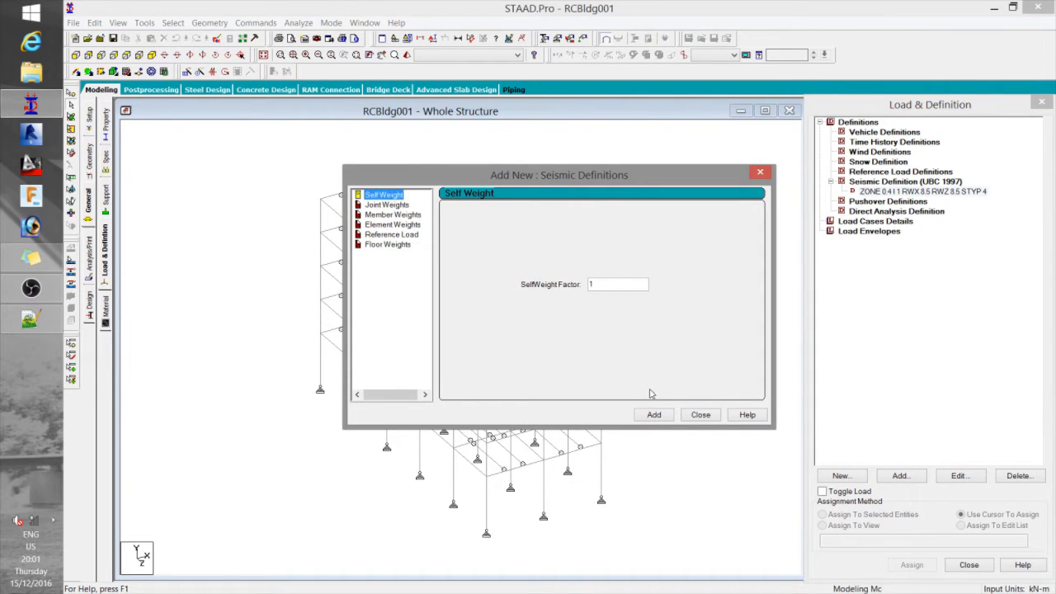
pyautogui.click(654, 414)
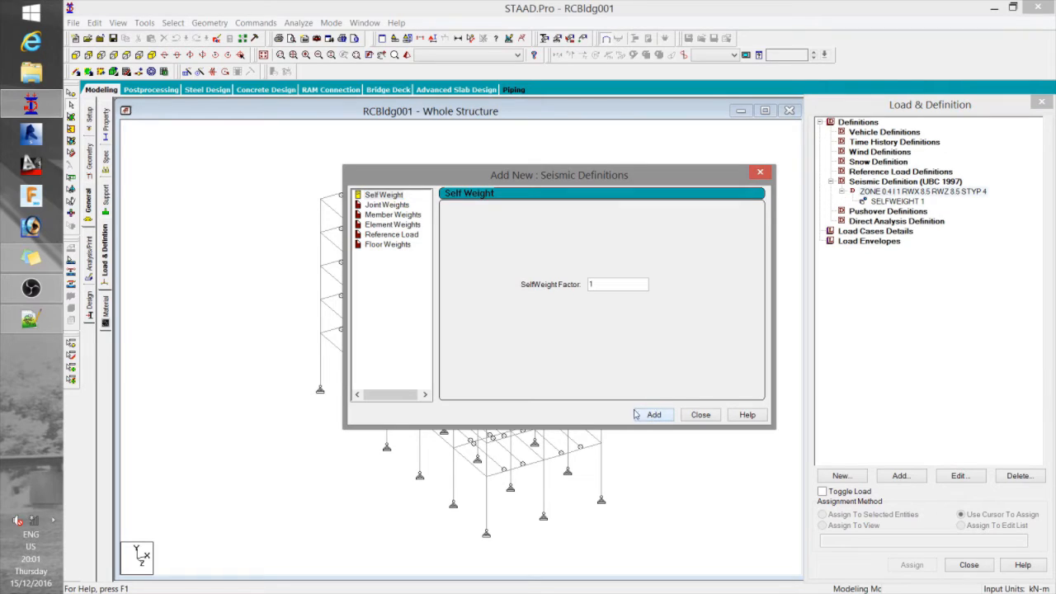
# - Add a uniform (UNI) member weight of 8 kN/m to the seismic definition and close the dialog
pyautogui.click(389, 216)
pyautogui.click(585, 242)
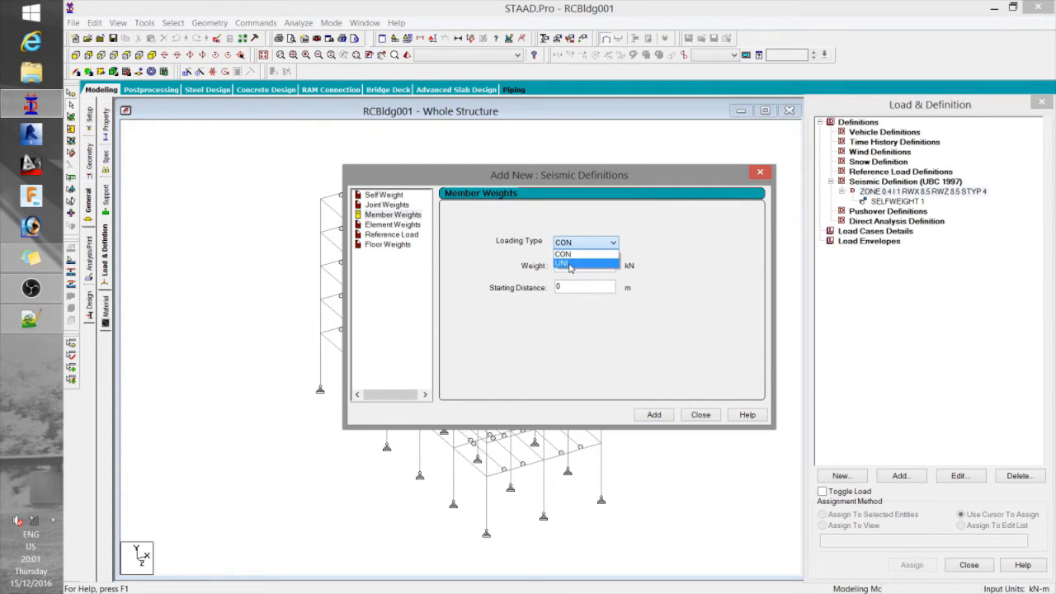
pyautogui.click(573, 258)
pyautogui.press('Tab')
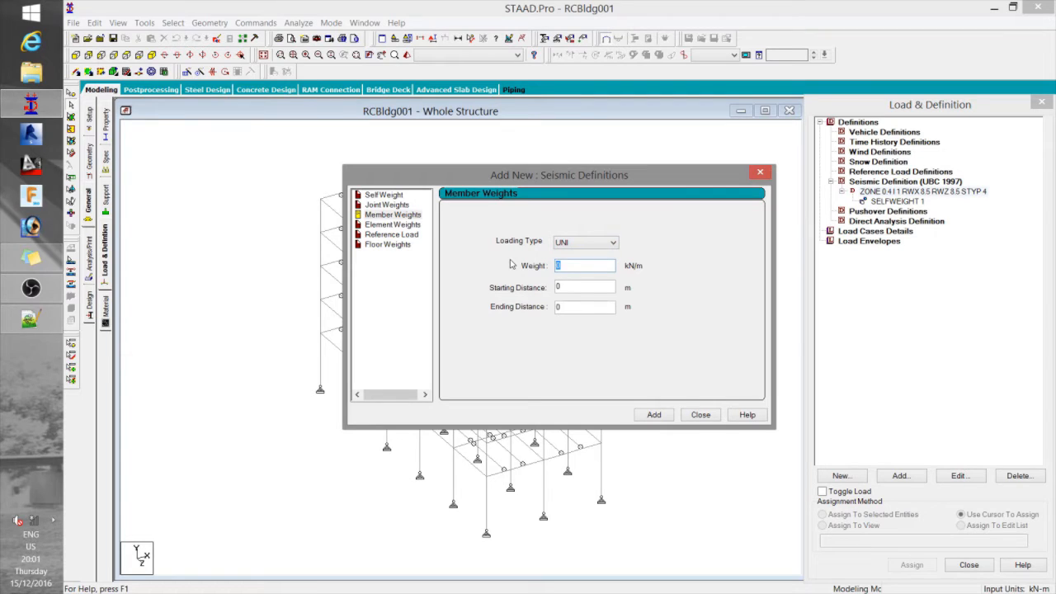
pyautogui.write('8')
pyautogui.click(656, 415)
pyautogui.click(700, 415)
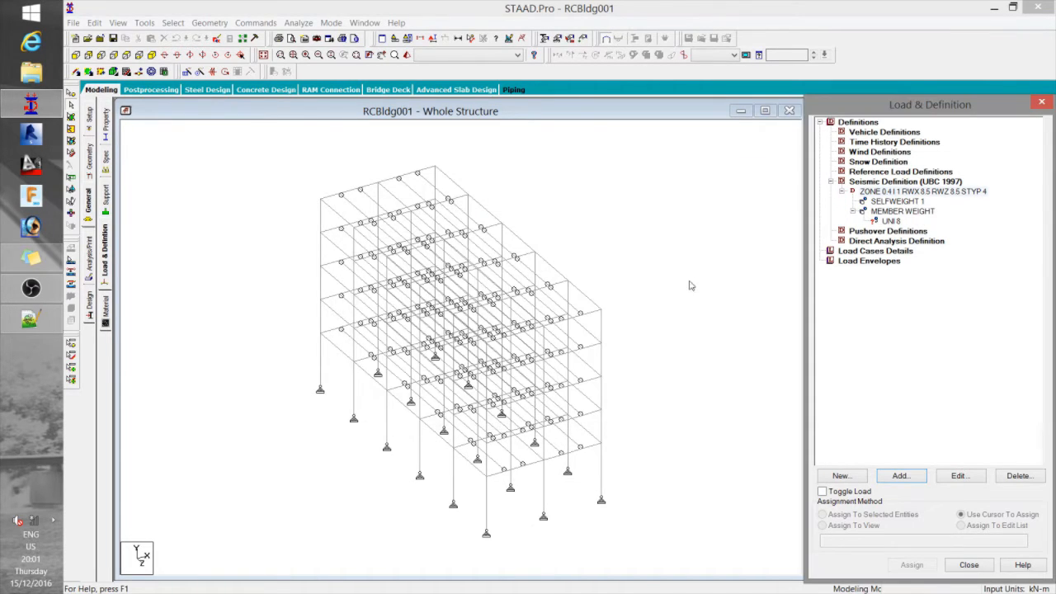
# - Select the primary beam groups in X and Z (_2PBEAMSX to _4PBEAMSZ) for floors 2, 3 and 4
pyautogui.click(173, 22)
pyautogui.click(252, 170)
pyautogui.click(170, 172)
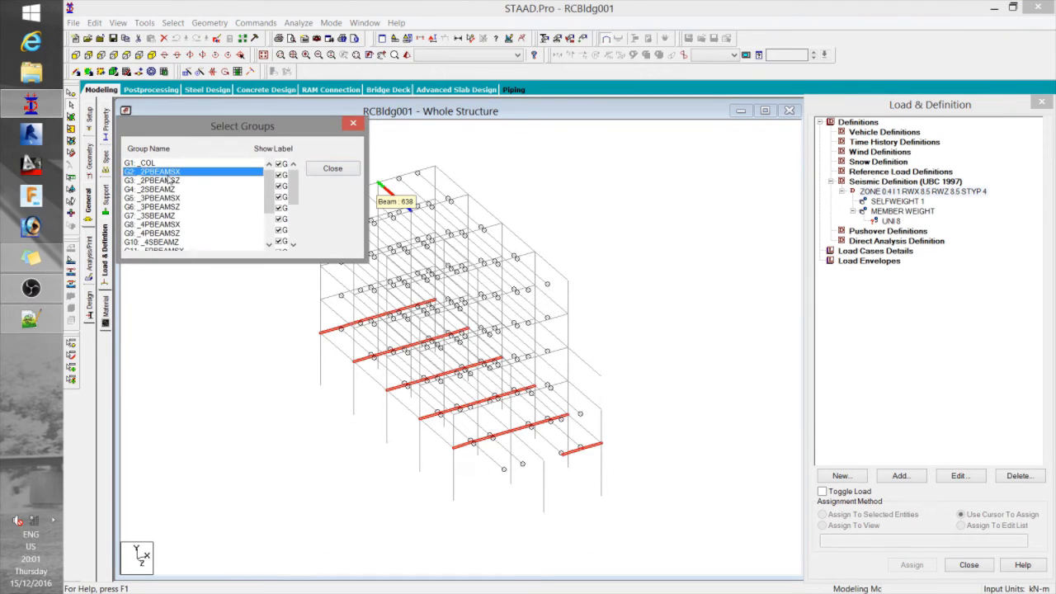
pyautogui.keyDown('ctrl'); pyautogui.click(170, 180); pyautogui.keyUp('ctrl')
pyautogui.keyDown('ctrl'); pyautogui.click(165, 199); pyautogui.keyUp('ctrl')
pyautogui.keyDown('ctrl'); pyautogui.click(165, 207); pyautogui.keyUp('ctrl')
pyautogui.keyDown('ctrl'); pyautogui.click(165, 224); pyautogui.keyUp('ctrl')
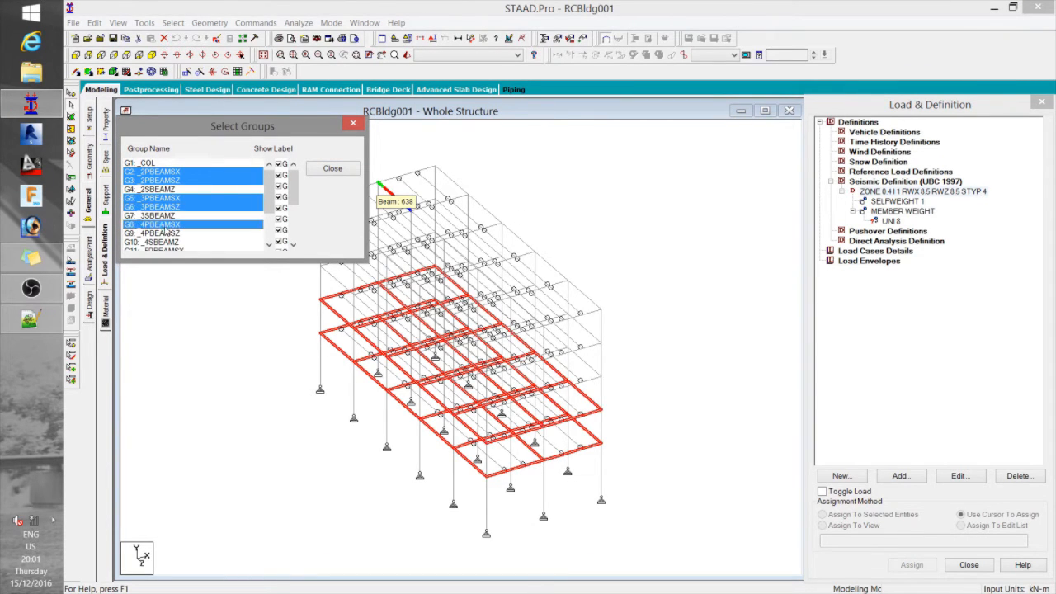
pyautogui.keyDown('ctrl'); pyautogui.click(165, 232); pyautogui.keyUp('ctrl')
# - Add the floor 5 and 6 primary beam groups in X and Z to the selection and show only the selected members
pyautogui.moveTo(268, 195); pyautogui.dragTo(269, 221)
pyautogui.keyDown('ctrl'); pyautogui.click(165, 198); pyautogui.keyUp('ctrl')
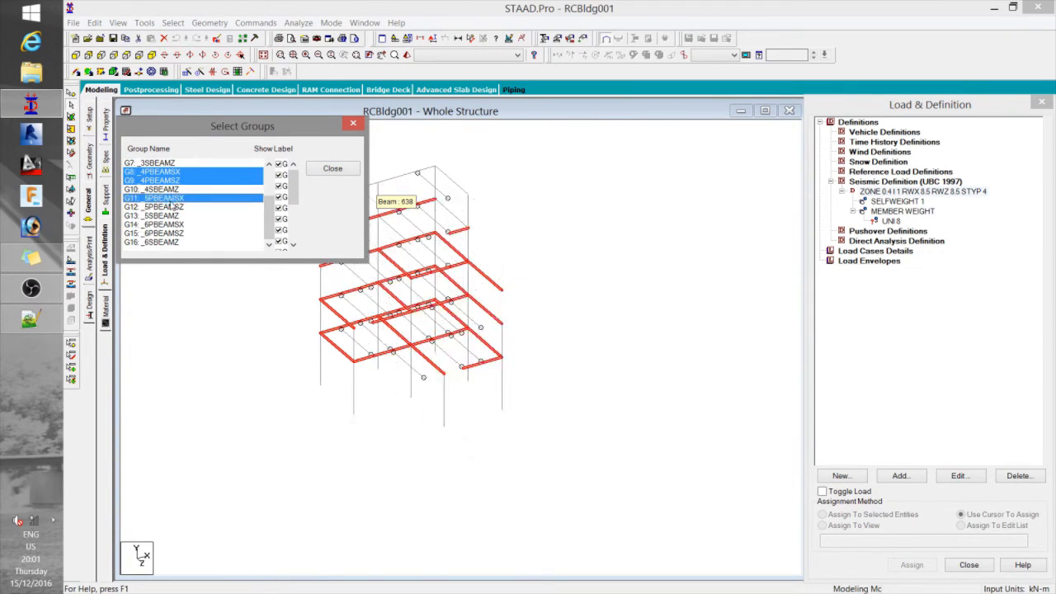
pyautogui.keyDown('ctrl'); pyautogui.click(165, 207); pyautogui.keyUp('ctrl')
pyautogui.keyDown('ctrl'); pyautogui.click(165, 225); pyautogui.keyUp('ctrl')
pyautogui.keyDown('ctrl'); pyautogui.click(170, 234); pyautogui.keyUp('ctrl')
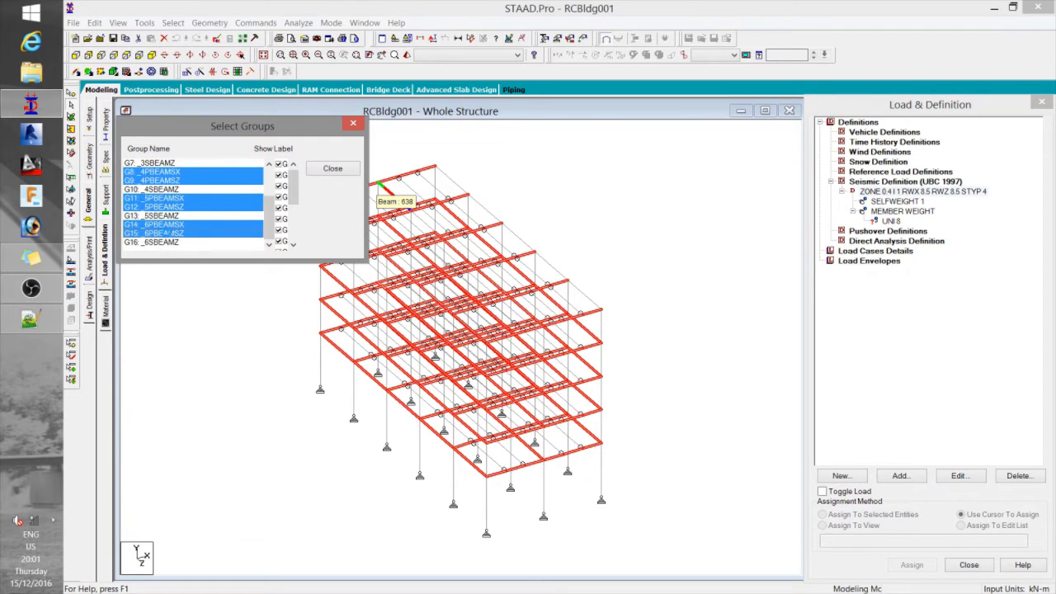
pyautogui.click(329, 169)
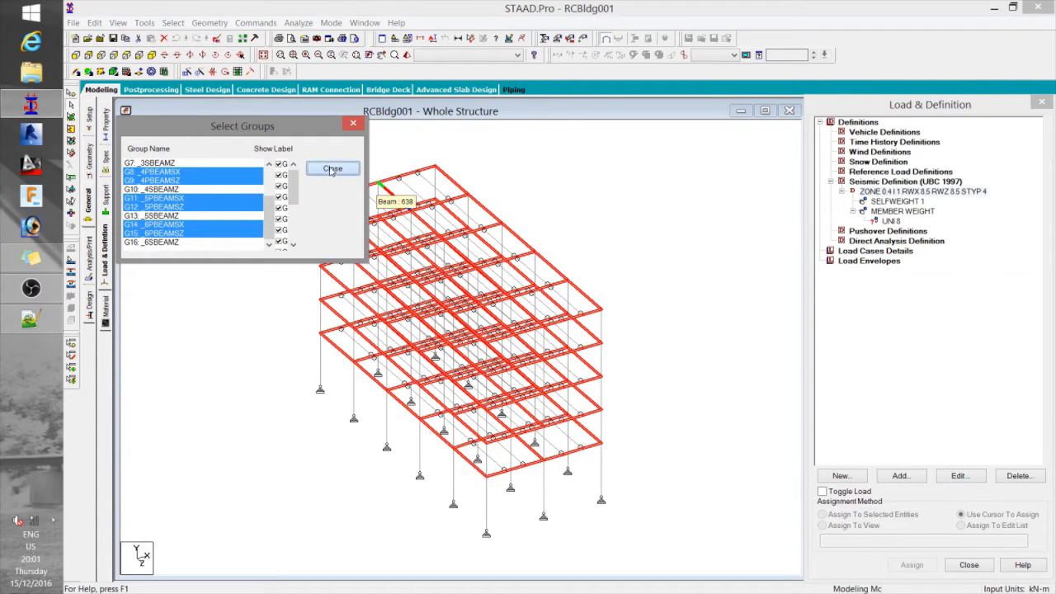
pyautogui.hotkey('alt', 'v')
pyautogui.press('v')
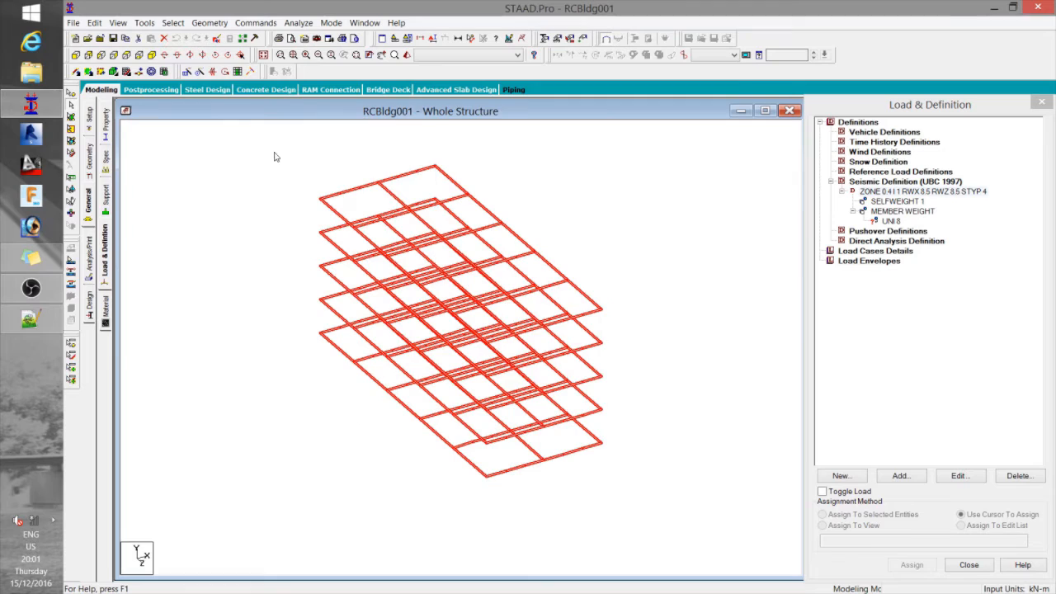
# - In plan view, select the perimeter beams on all four sides of the building and show only those beams
pyautogui.click(126, 55)
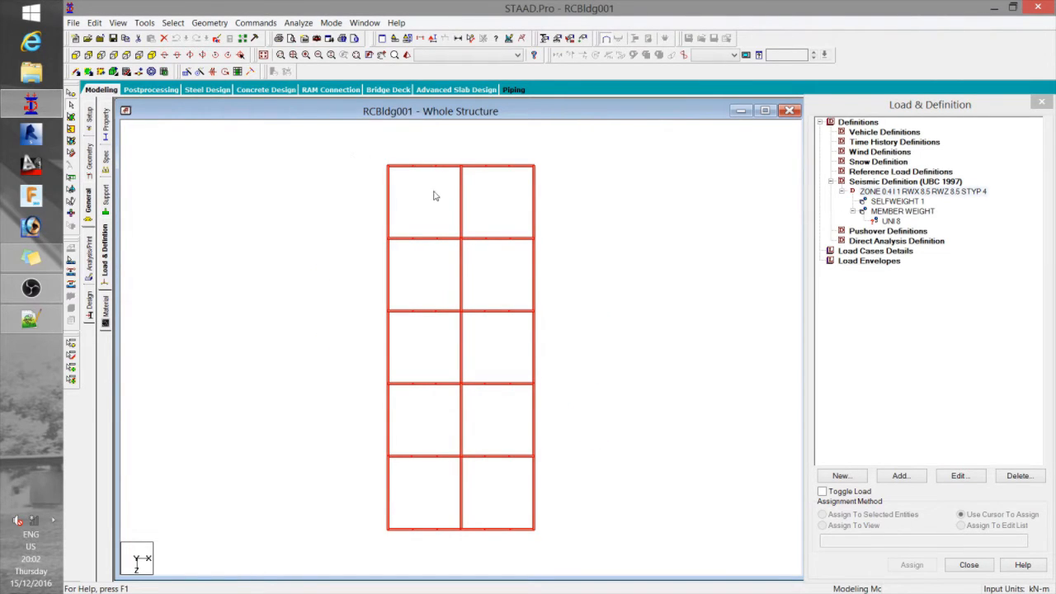
pyautogui.moveTo(345, 144); pyautogui.dragTo(544, 184)
pyautogui.keyDown('ctrl'); pyautogui.moveTo(523, 146); pyautogui.dragTo(559, 551); pyautogui.keyUp('ctrl')
pyautogui.keyDown('ctrl'); pyautogui.moveTo(376, 151); pyautogui.dragTo(399, 567); pyautogui.keyUp('ctrl')
pyautogui.keyDown('ctrl'); pyautogui.moveTo(348, 502); pyautogui.dragTo(551, 549); pyautogui.keyUp('ctrl')
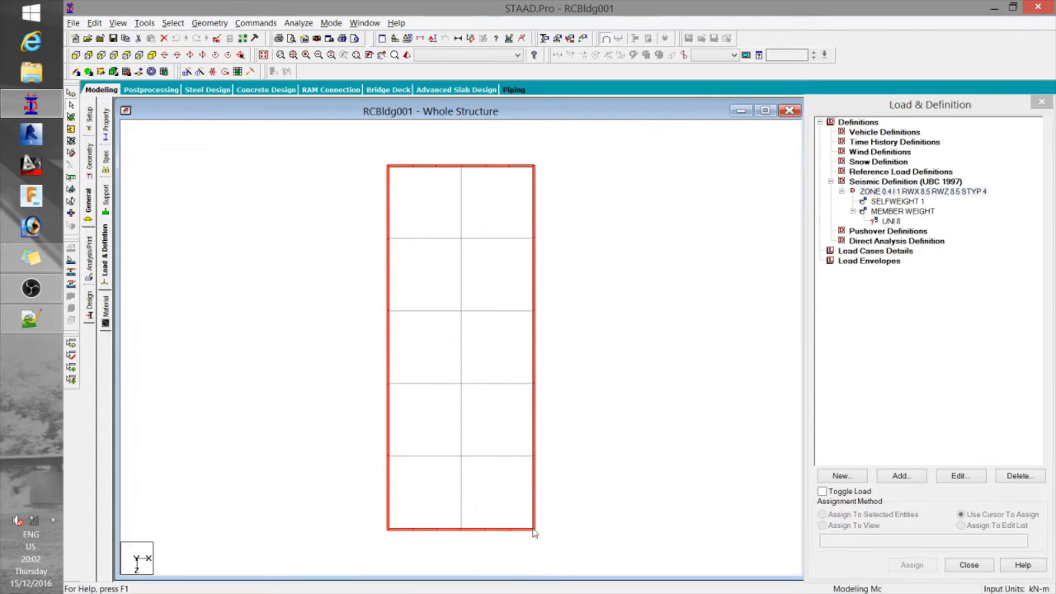
pyautogui.hotkey('alt', 'v')
pyautogui.press('w')
pyautogui.click(118, 22)
pyautogui.click(191, 63)
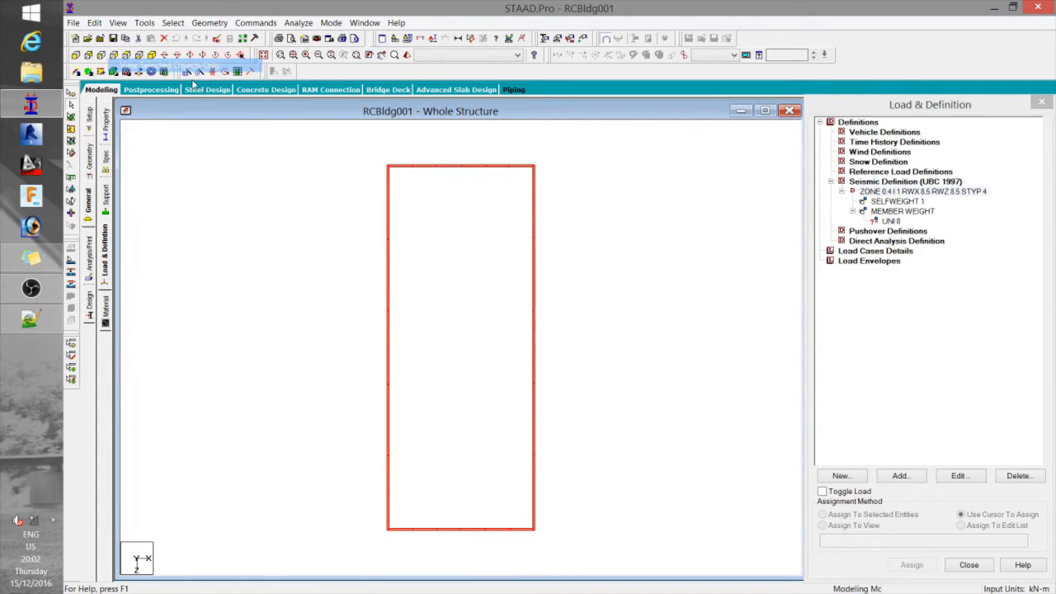
# - Choose the Assign To View method for the UNI 8 member weight and save the modified structure
pyautogui.click(151, 55)
pyautogui.click(890, 221)
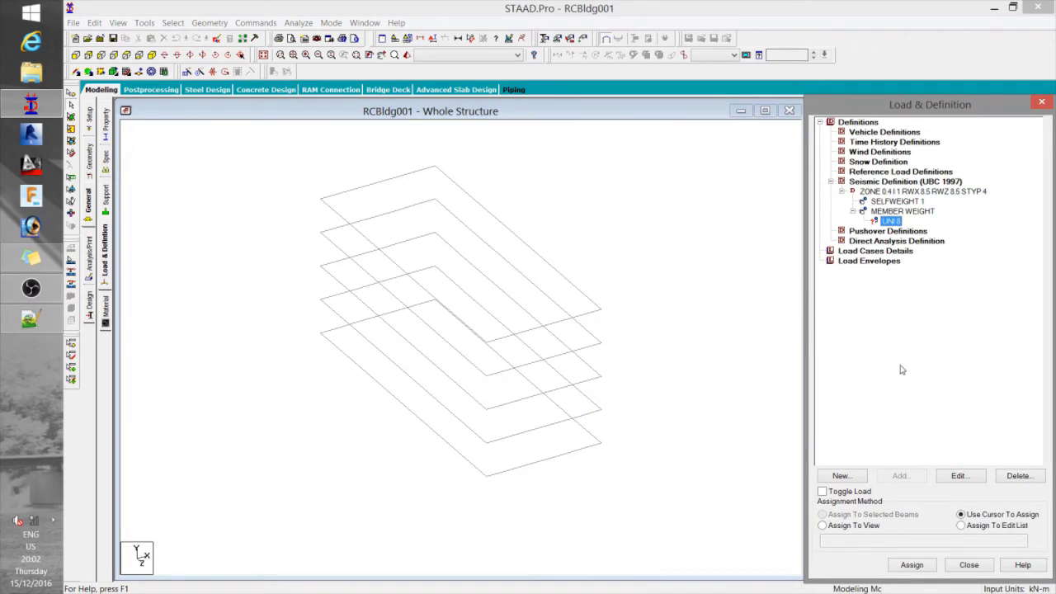
pyautogui.click(852, 528)
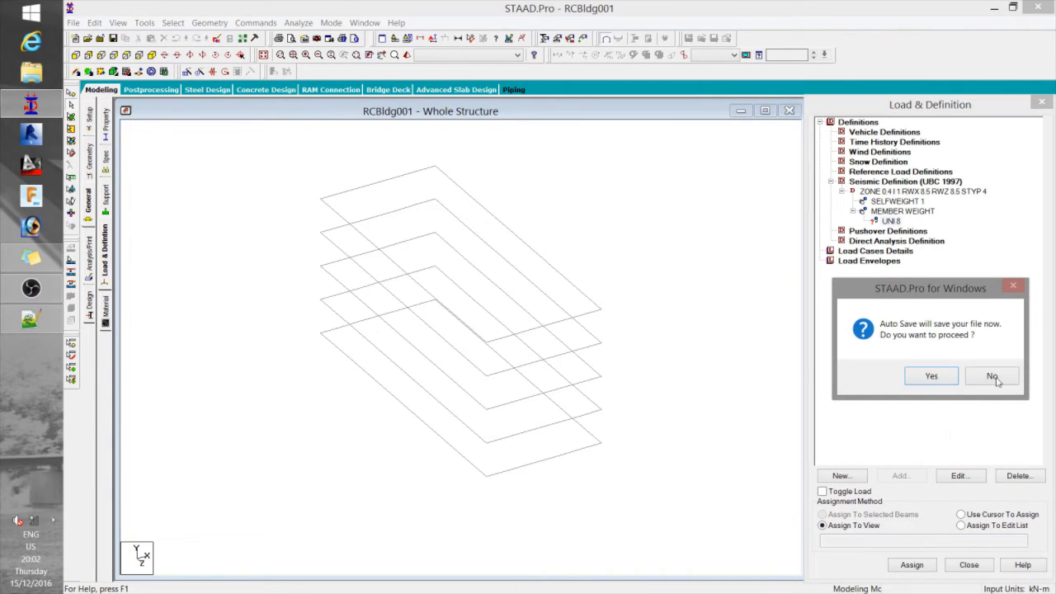
pyautogui.click(946, 380)
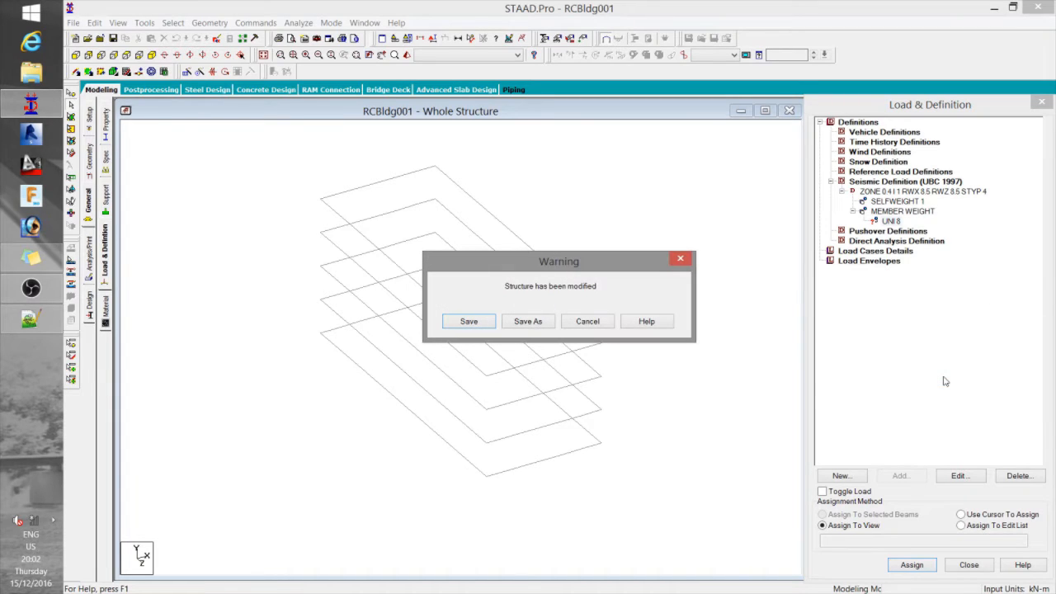
pyautogui.click(467, 321)
# - Assign the UNI 8 member weight to all perimeter beams in view and display the whole structure again
pyautogui.click(897, 223)
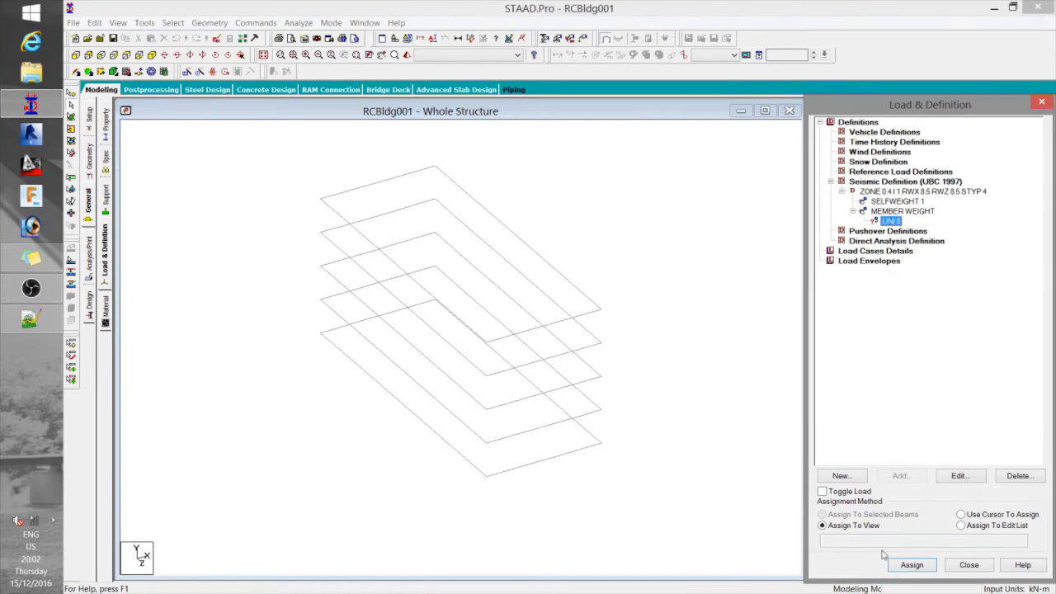
pyautogui.click(922, 566)
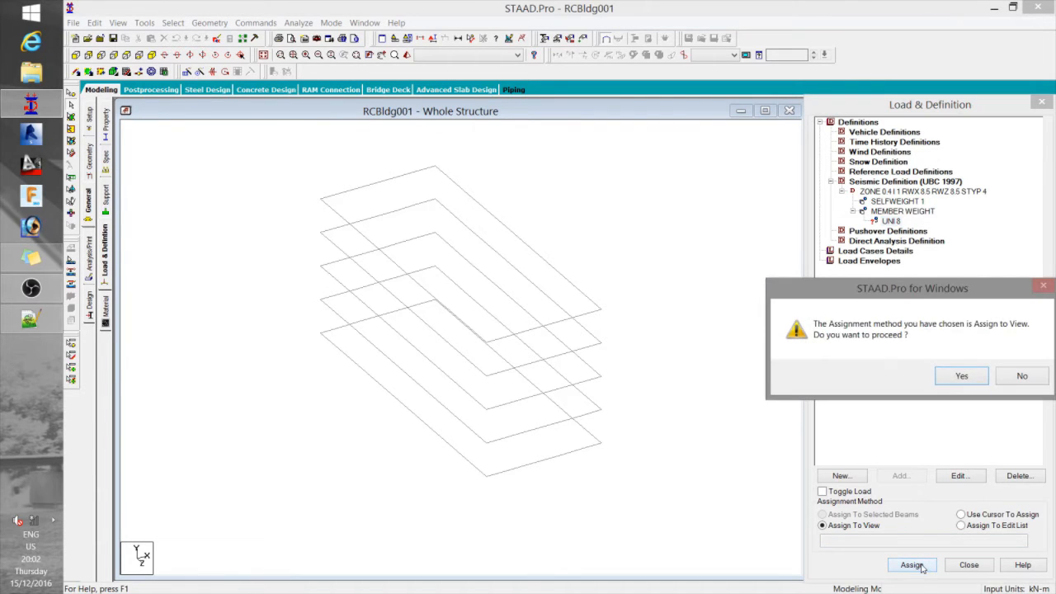
pyautogui.click(956, 382)
pyautogui.click(584, 191)
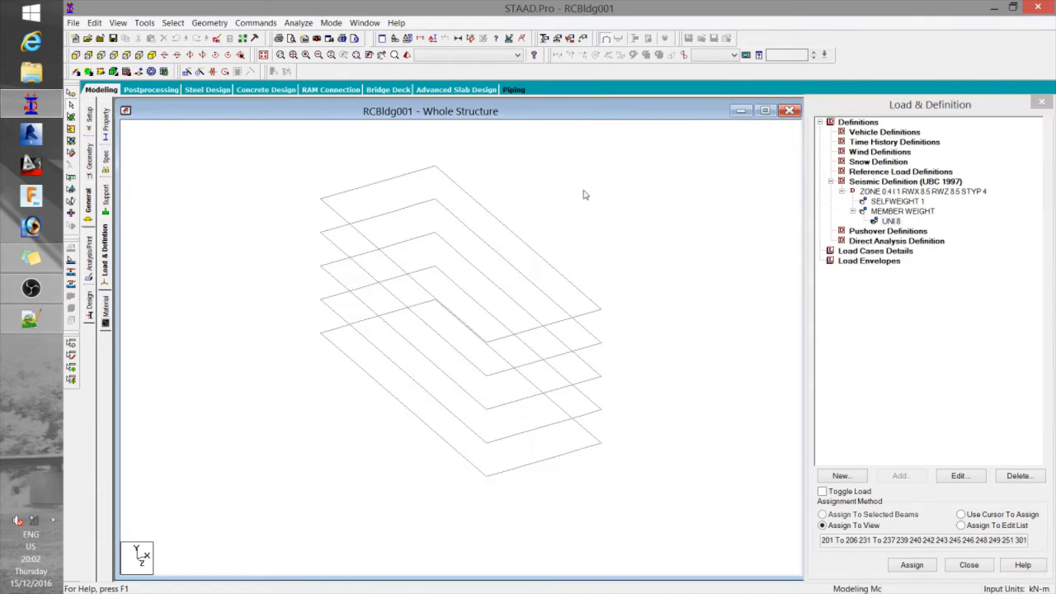
pyautogui.moveTo(646, 182); pyautogui.dragTo(617, 201, button='middle')
pyautogui.hotkey('alt', 'v')
pyautogui.press('Escape')
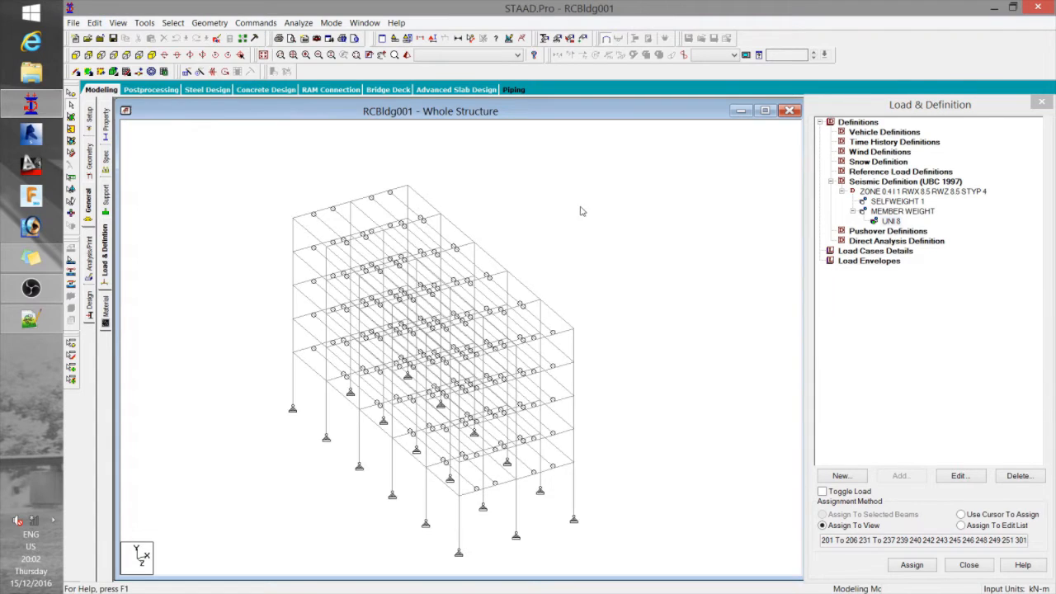
# - Add a one-way floor weight of 2.5 kN/m2 with default longer-direction distribution under the ZONE 0.4 seismic entry
pyautogui.click(883, 192)
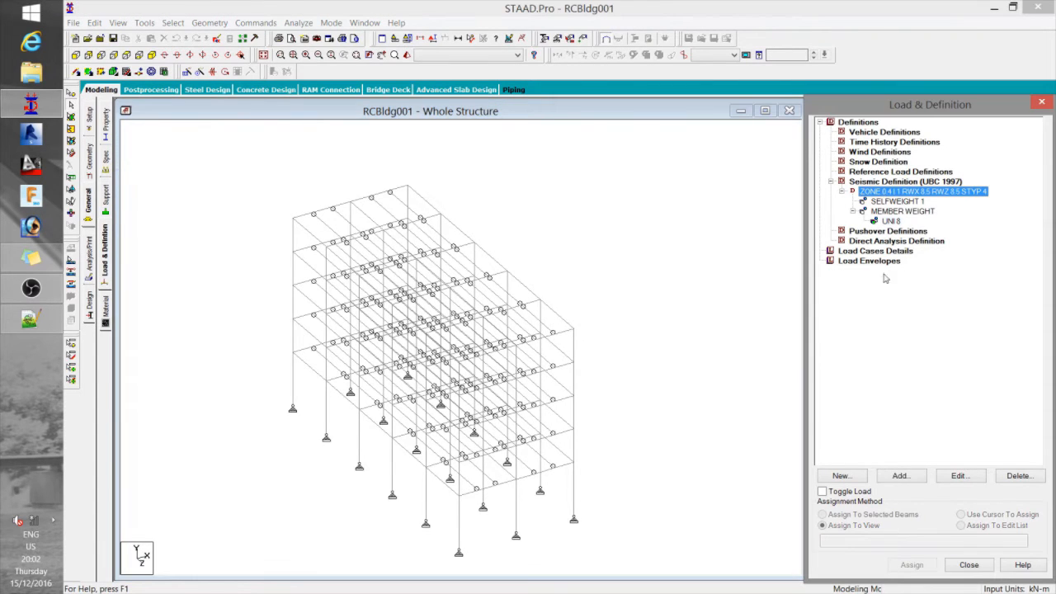
pyautogui.click(912, 479)
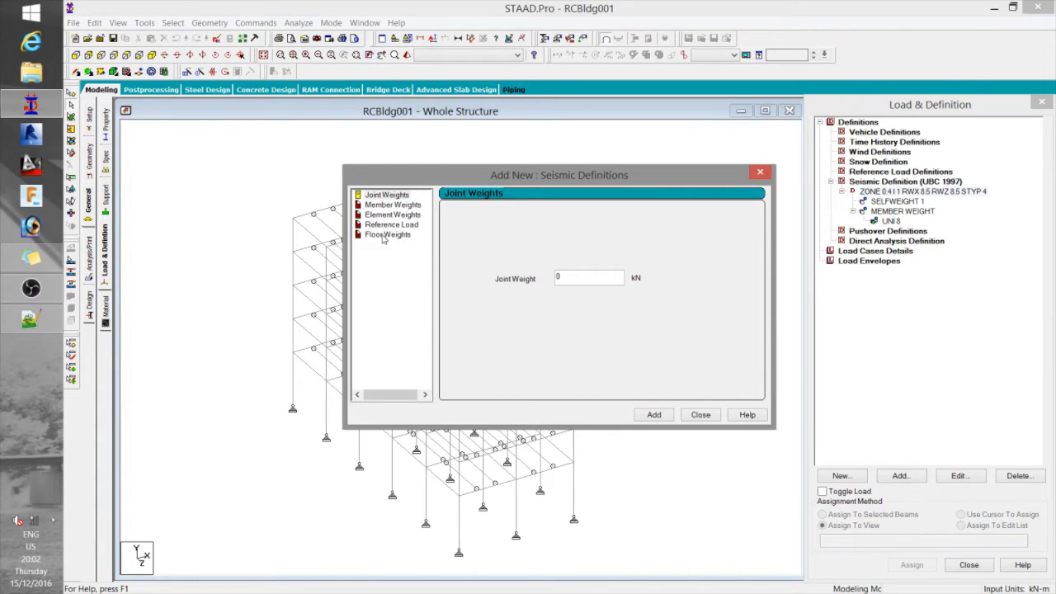
pyautogui.click(386, 235)
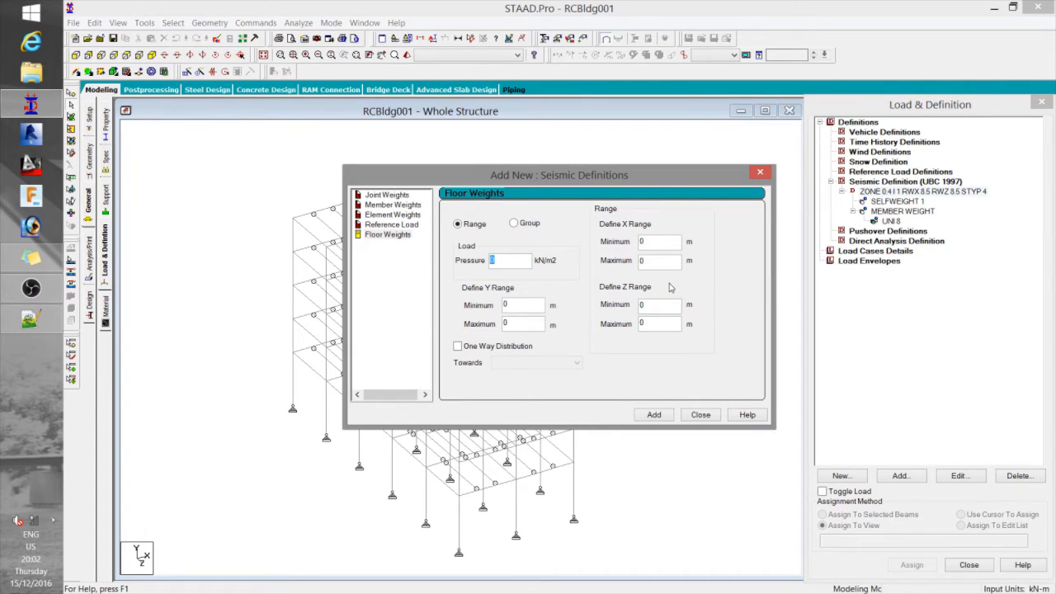
pyautogui.write('2.5')
pyautogui.click(459, 346)
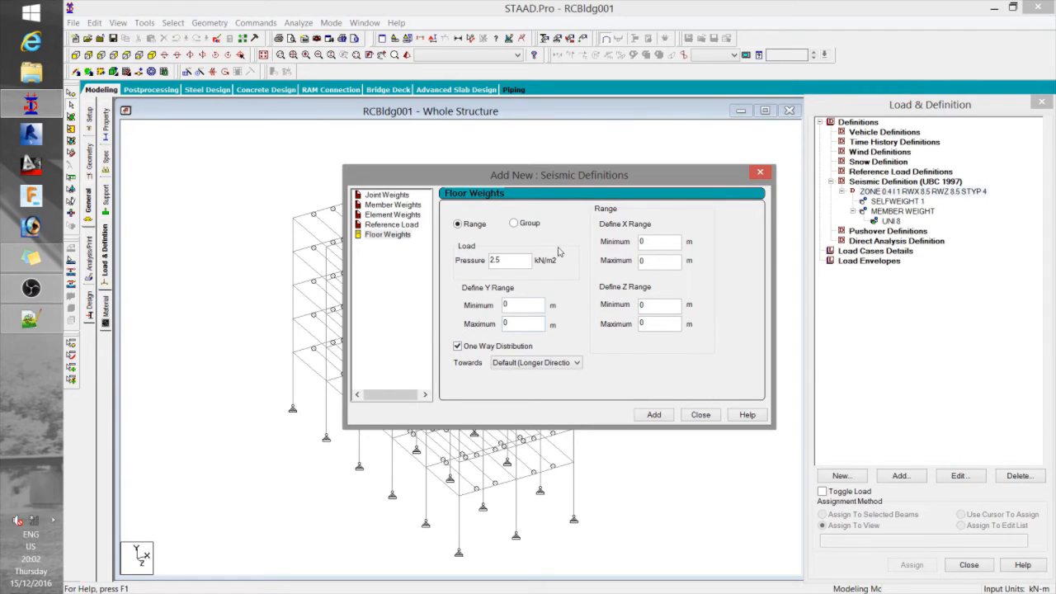
pyautogui.moveTo(559, 177); pyautogui.dragTo(719, 117)
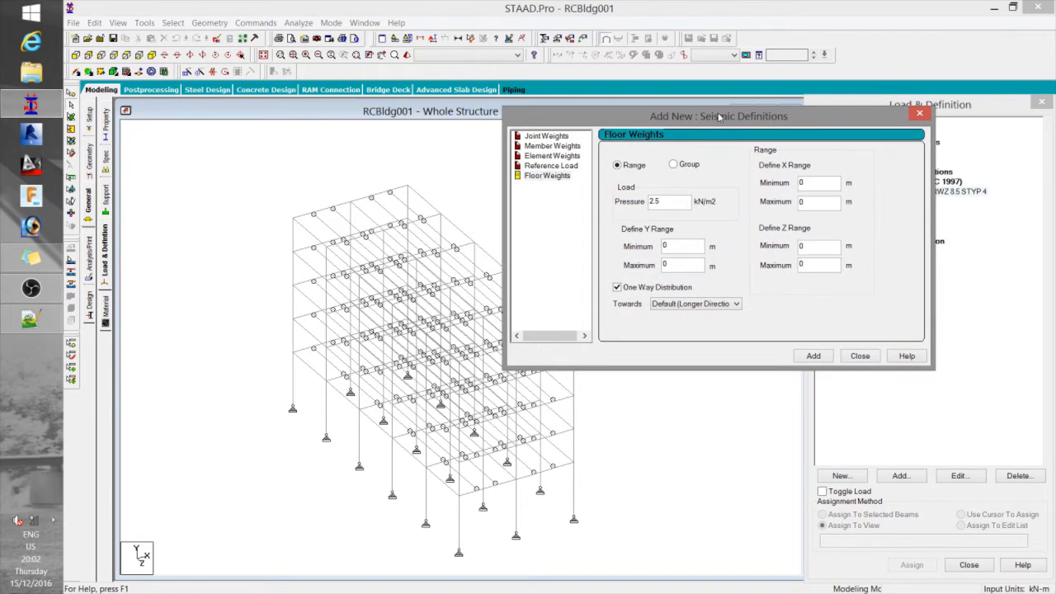
pyautogui.click(819, 357)
pyautogui.click(858, 356)
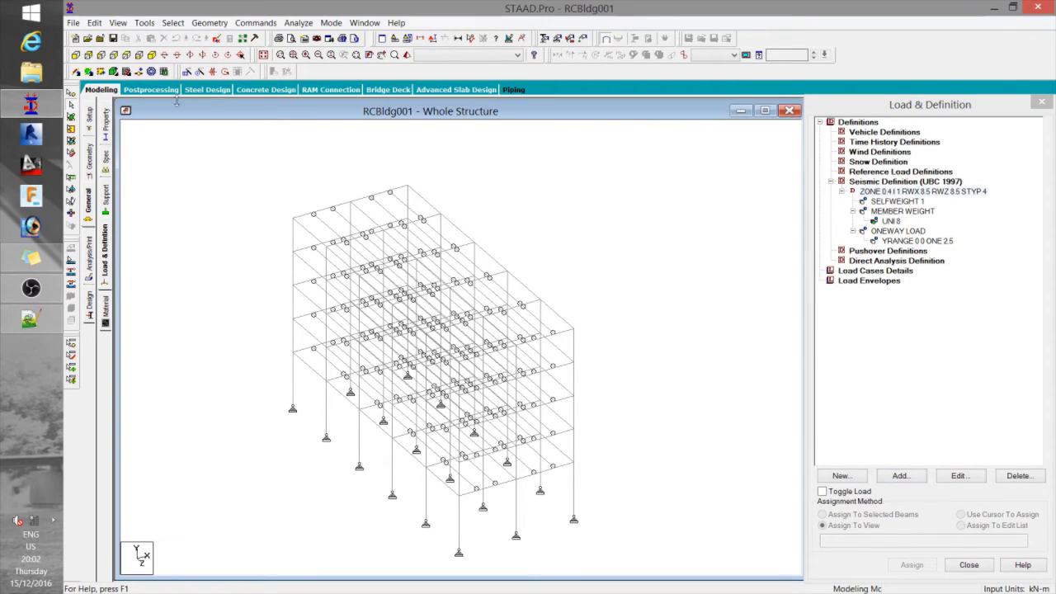
# - Isolate the top floor framing and check the coordinates of its far corner node
pyautogui.click(100, 54)
pyautogui.moveTo(150, 176); pyautogui.dragTo(724, 206)
pyautogui.hotkey('alt', 'v')
pyautogui.press('s')
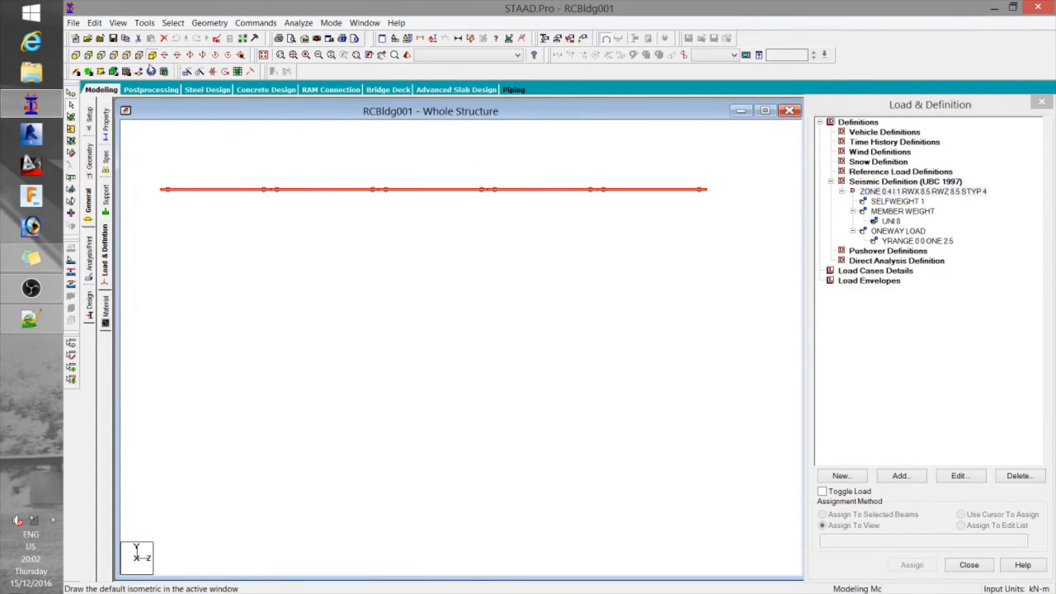
pyautogui.click(151, 55)
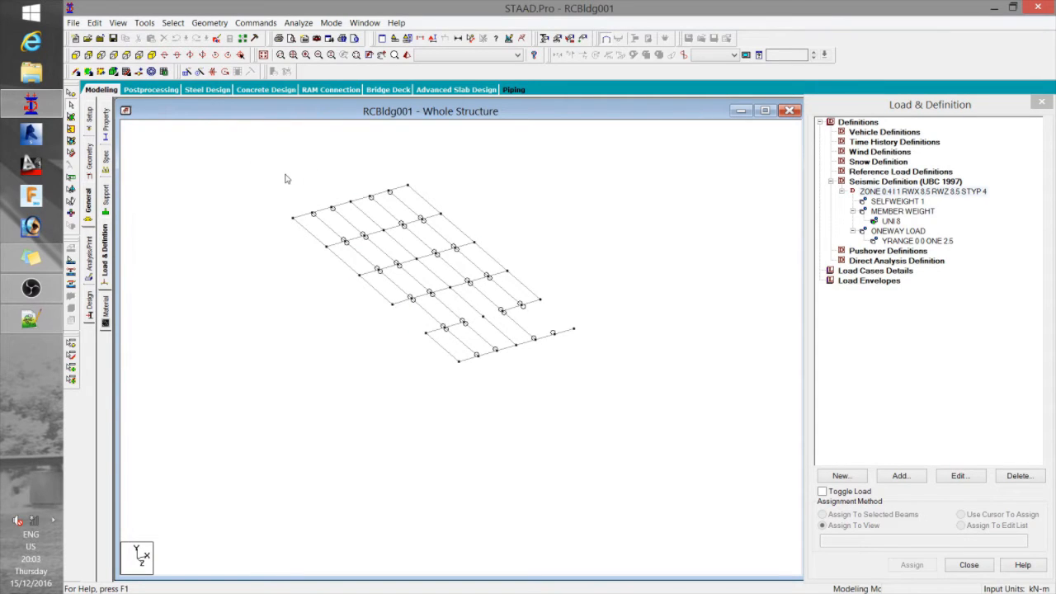
pyautogui.click(71, 93)
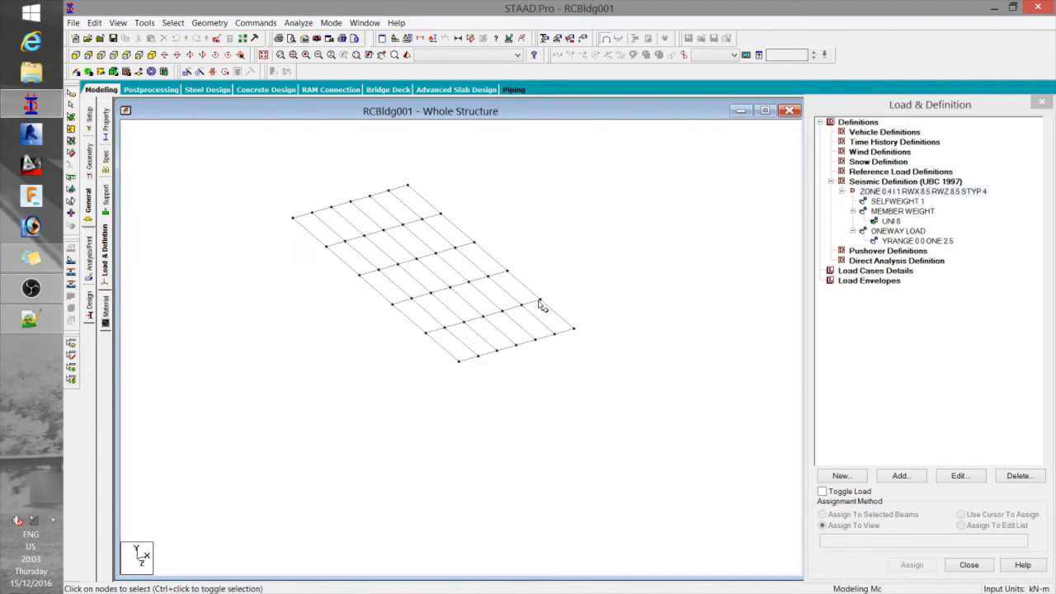
pyautogui.doubleClick(574, 328)
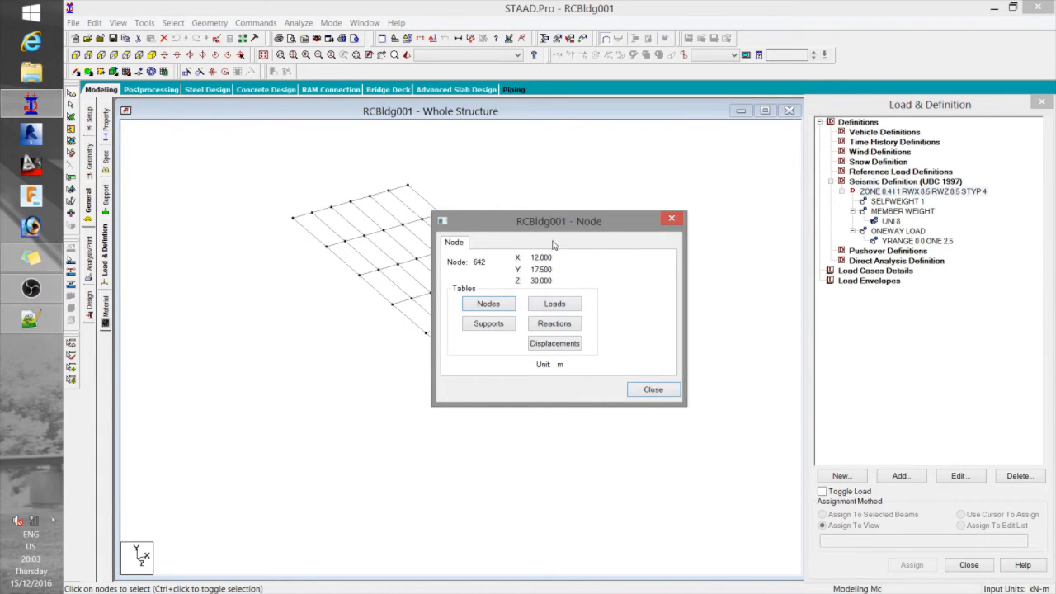
pyautogui.click(673, 221)
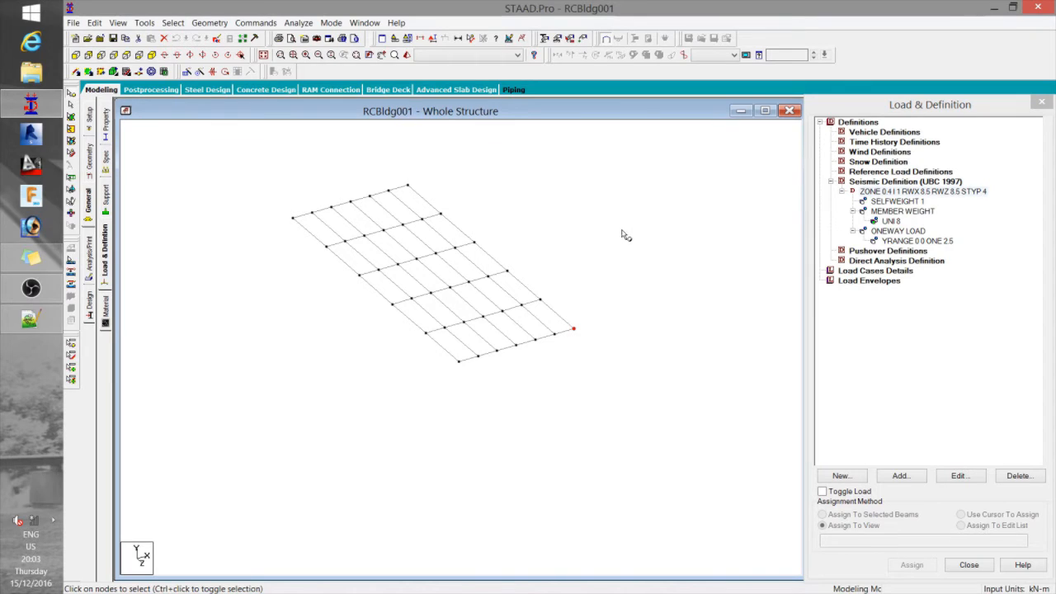
# - Edit the one-way floor weight and set its Y range from 3.5 to 17.5 m
pyautogui.click(906, 241)
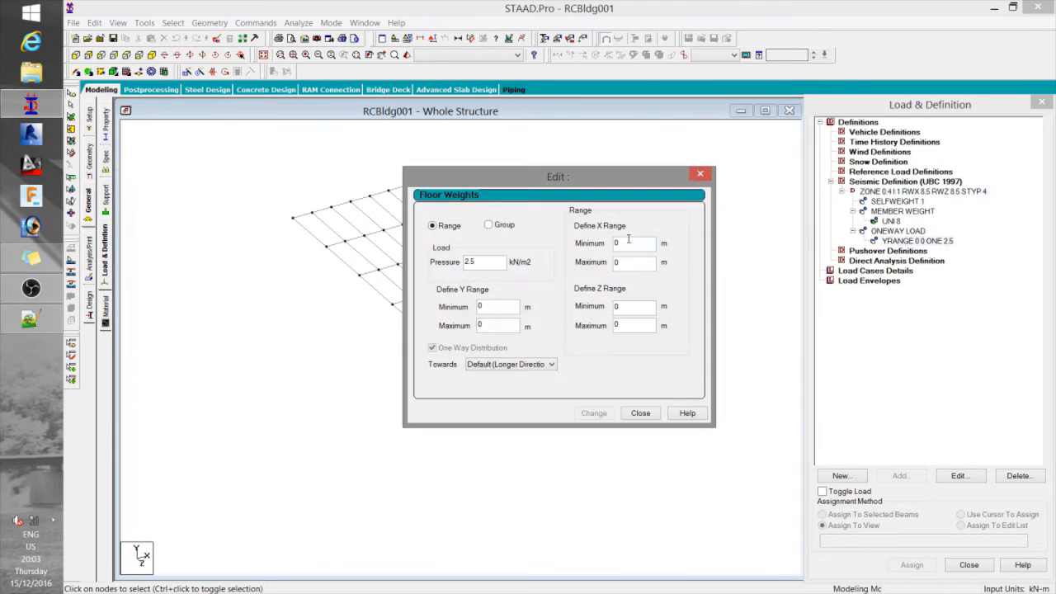
pyautogui.moveTo(498, 307); pyautogui.dragTo(448, 305)
pyautogui.write('3.5')
pyautogui.press('Tab')
pyautogui.write('17')
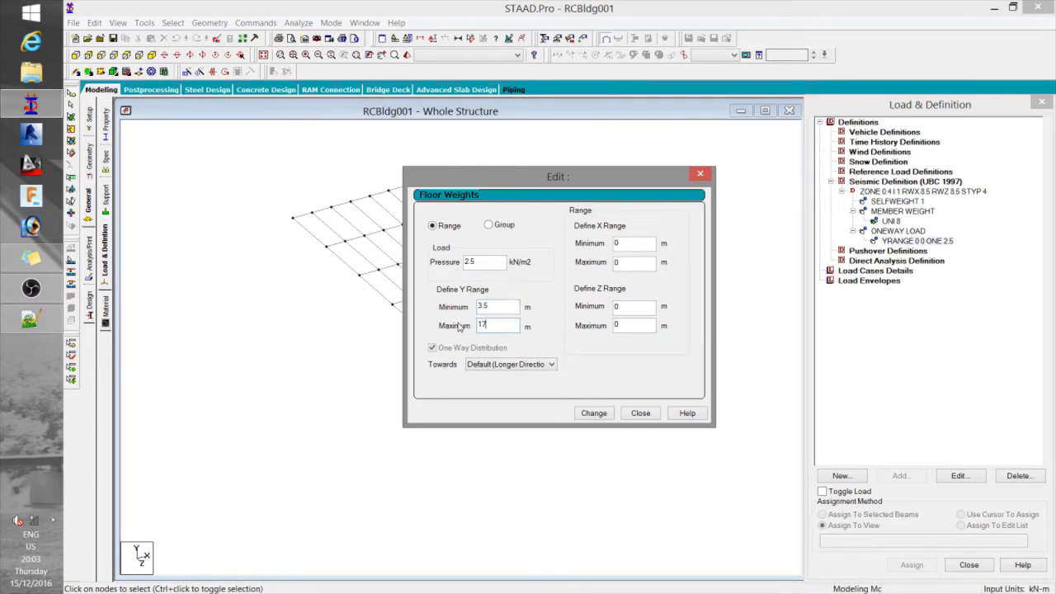
# - Set the floor weight's X range maximum to 12 m and Z range maximum to 30 m, and apply the changes
pyautogui.click(634, 242)
pyautogui.click(635, 262)
pyautogui.write('12')
pyautogui.click(632, 326)
pyautogui.press('BackSpace')
pyautogui.write('30')
pyautogui.click(596, 413)
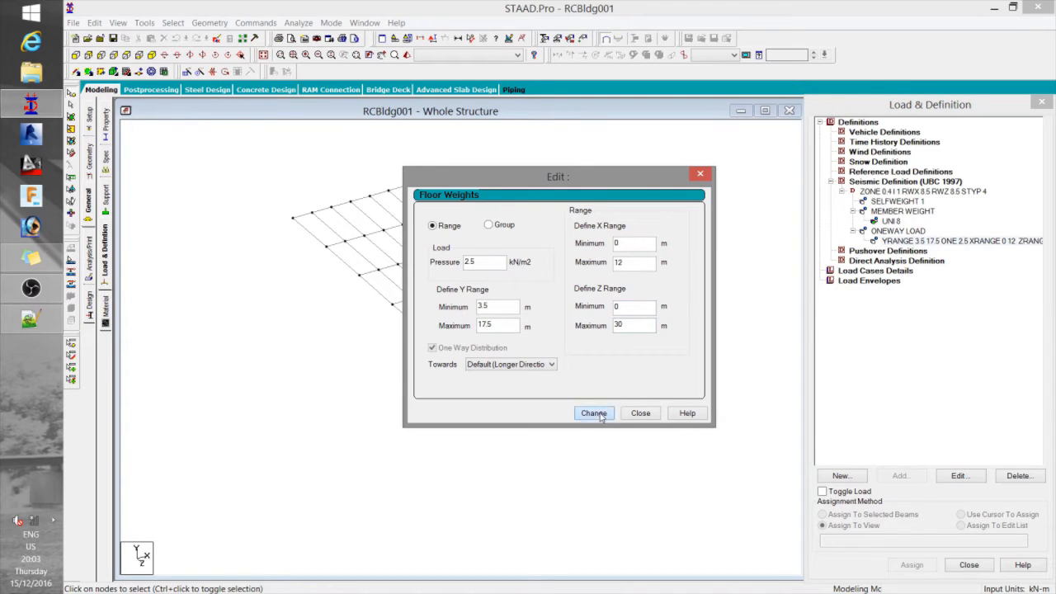
pyautogui.click(641, 414)
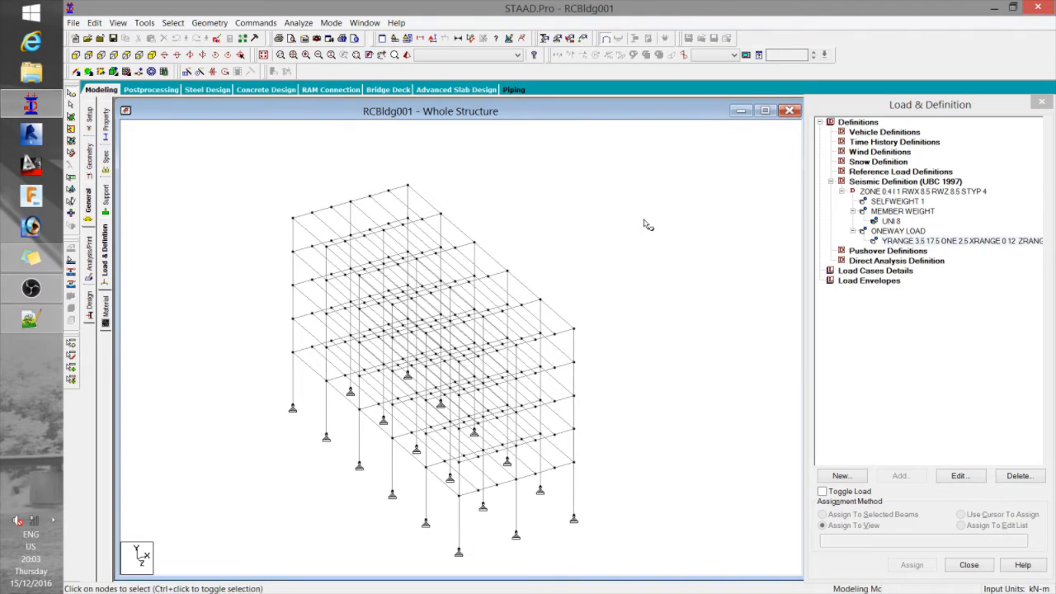
pyautogui.click(908, 233)
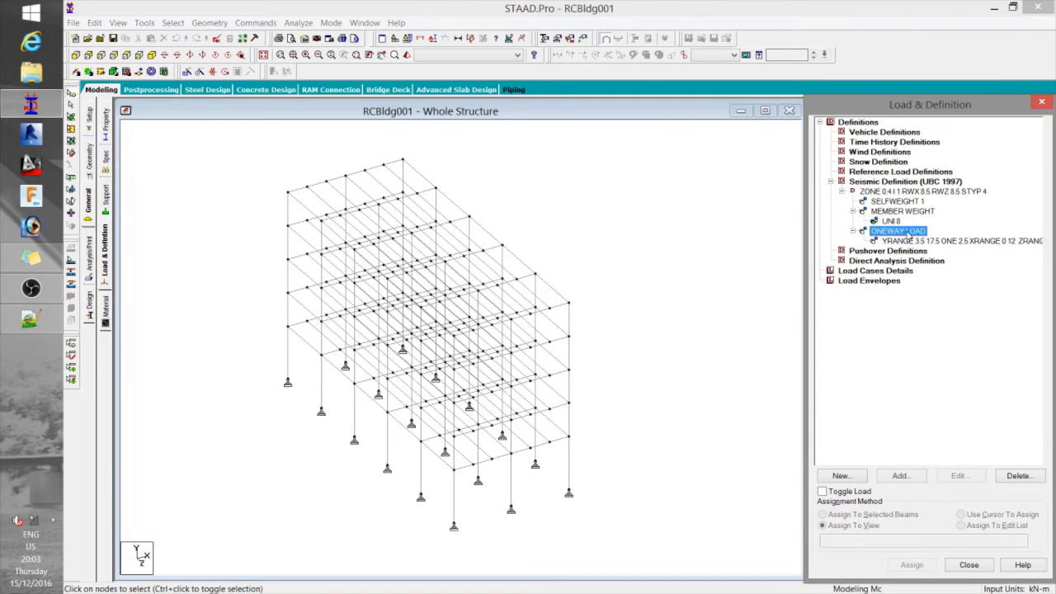
pyautogui.click(901, 476)
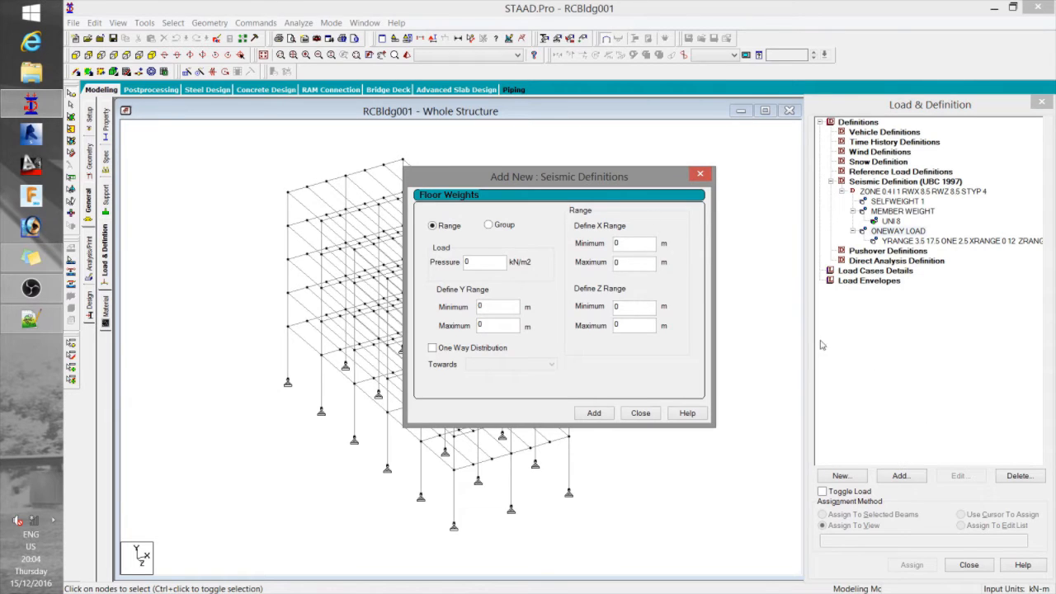
pyautogui.press('Escape')
# - Start another floor weight under the ZONE 0.4 seismic entry with 0.24 kN/m2 pressure and a Y range of 3.5 to 17.5 m
pyautogui.click(903, 191)
pyautogui.click(901, 476)
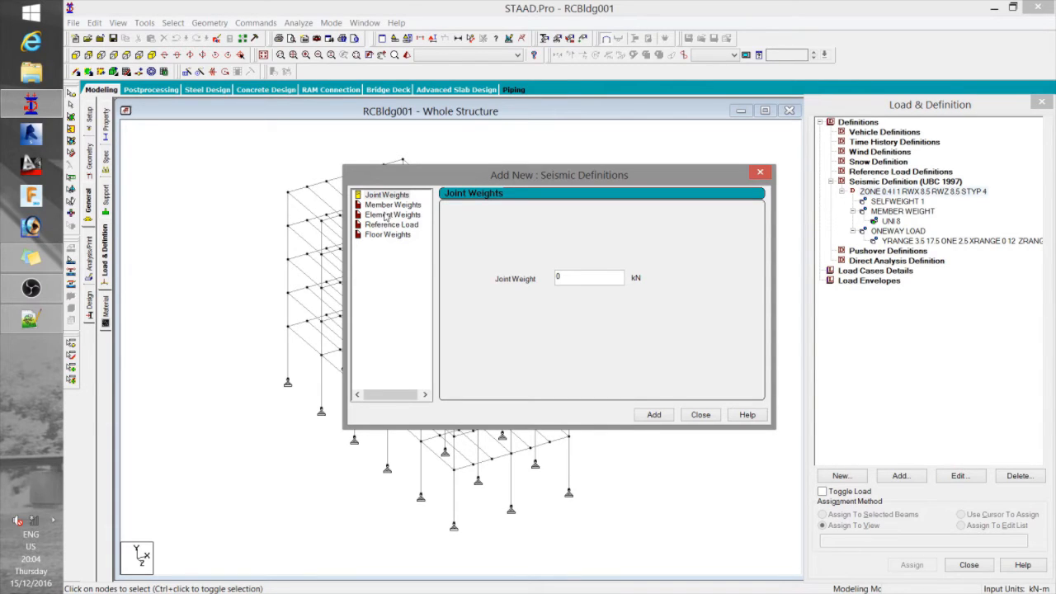
pyautogui.click(385, 236)
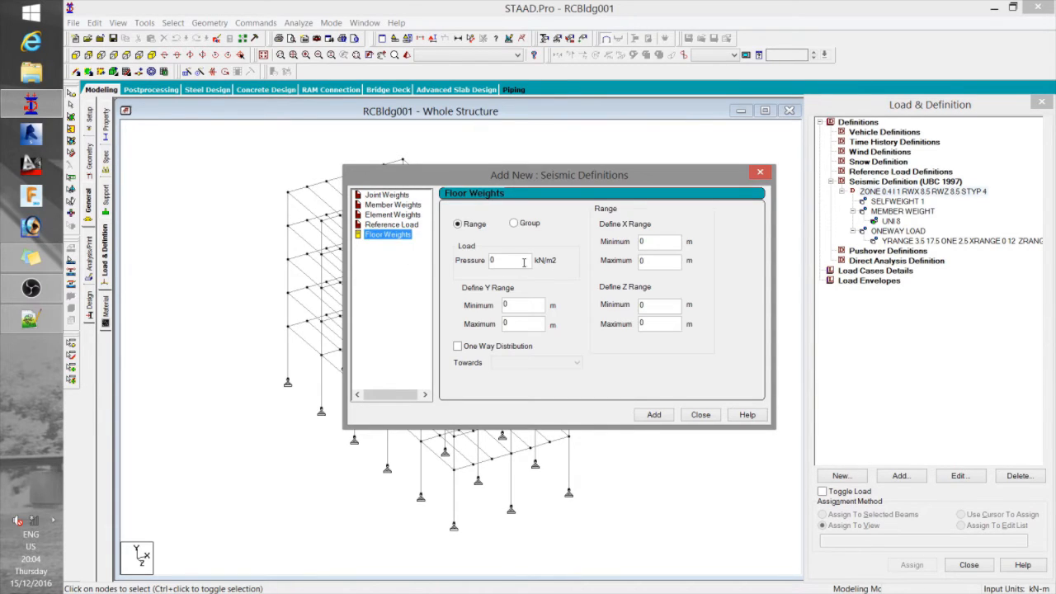
pyautogui.write('0.24')
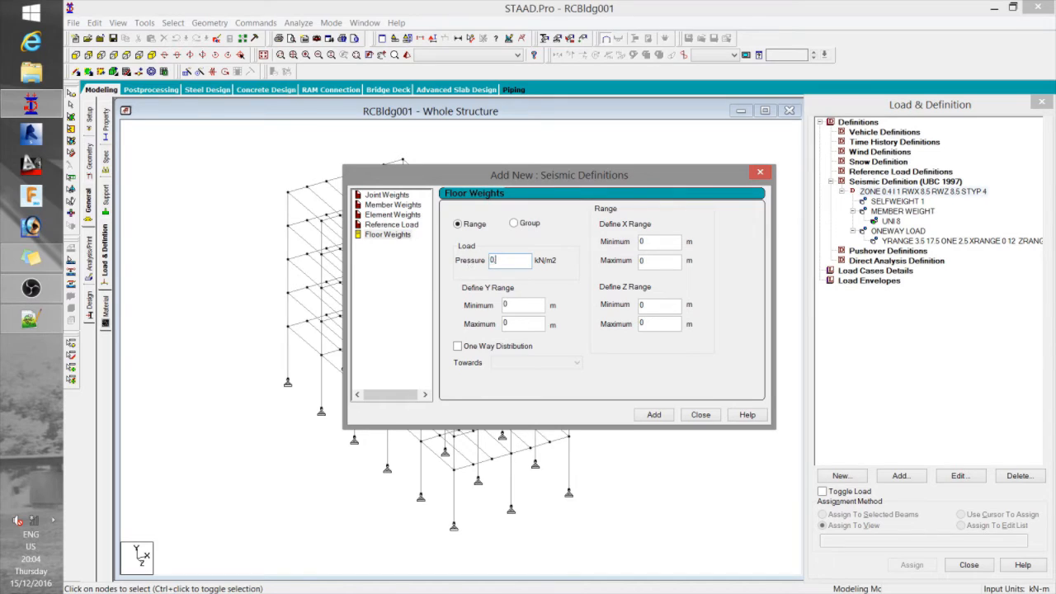
pyautogui.doubleClick(517, 306)
pyautogui.write('3.5')
pyautogui.doubleClick(504, 322)
pyautogui.write('17.5')
# - Set the X range maximum to 12 m and Z range maximum to 30 m, enable one-way distribution, and add the floor weight
pyautogui.doubleClick(642, 241)
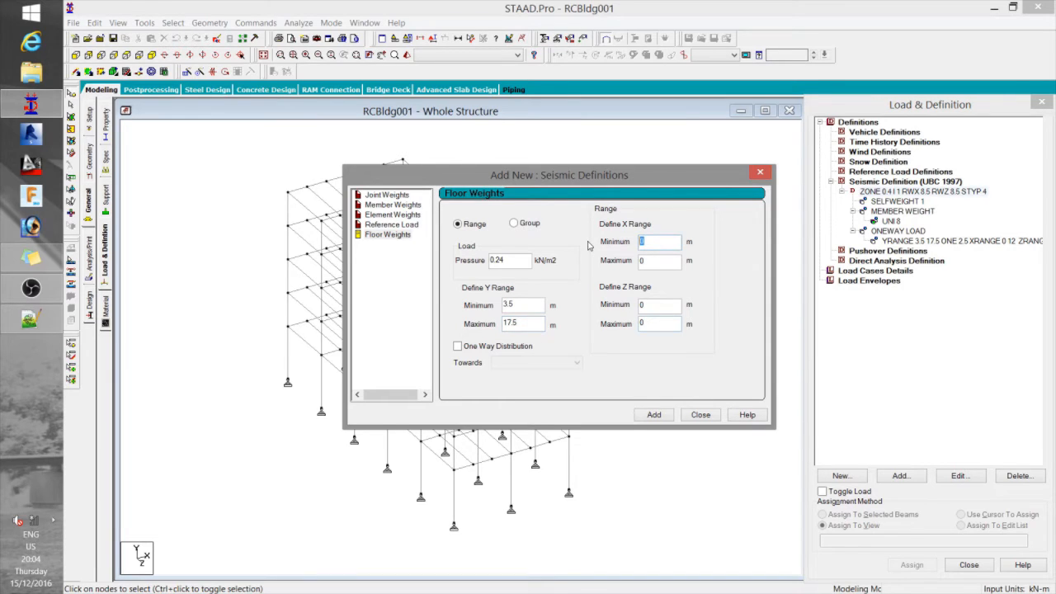
pyautogui.doubleClick(652, 261)
pyautogui.write('12')
pyautogui.write('30')
pyautogui.click(475, 347)
pyautogui.click(649, 418)
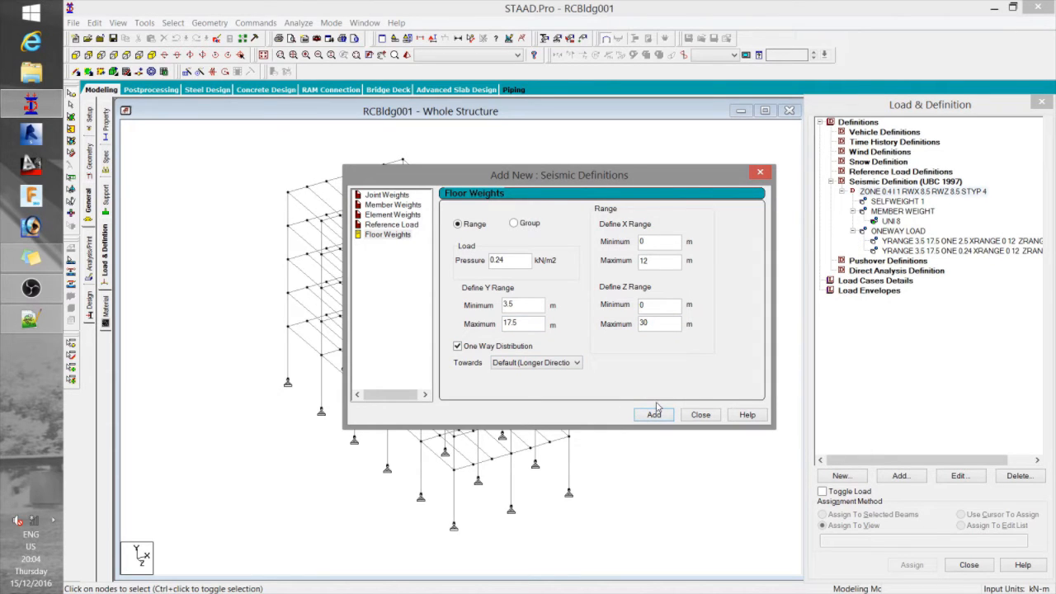
pyautogui.click(700, 414)
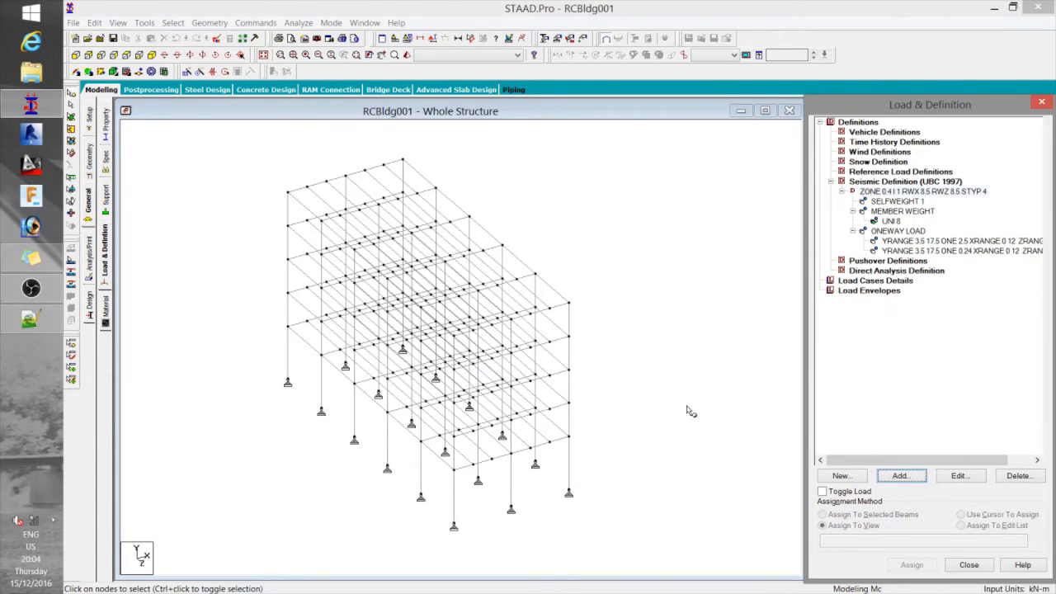
pyautogui.click(899, 252)
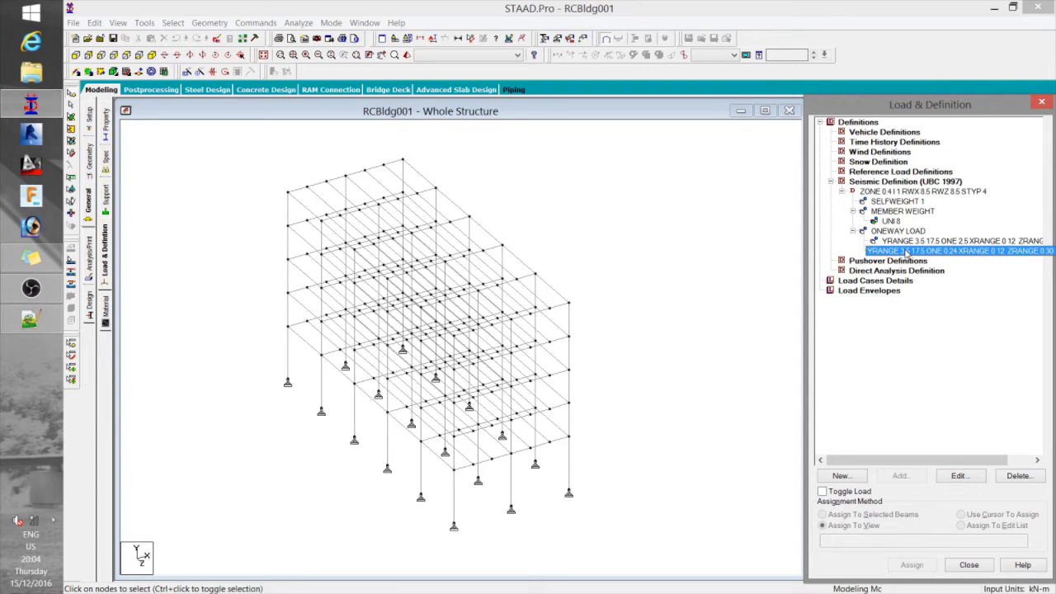
# - Add primary load case 1 titled EQX with the Seismic loading type
pyautogui.click(832, 181)
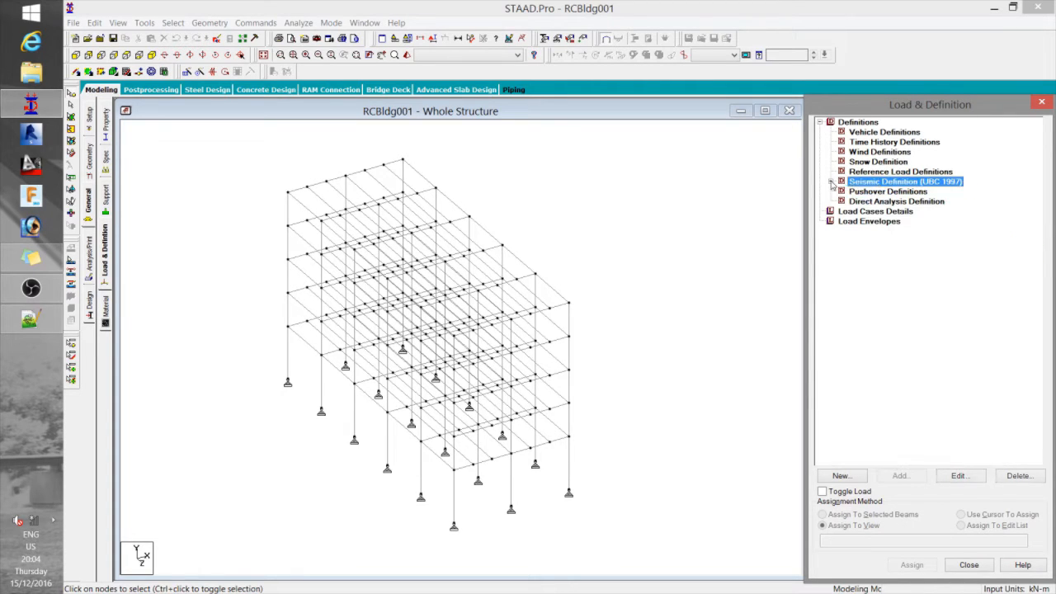
pyautogui.click(850, 212)
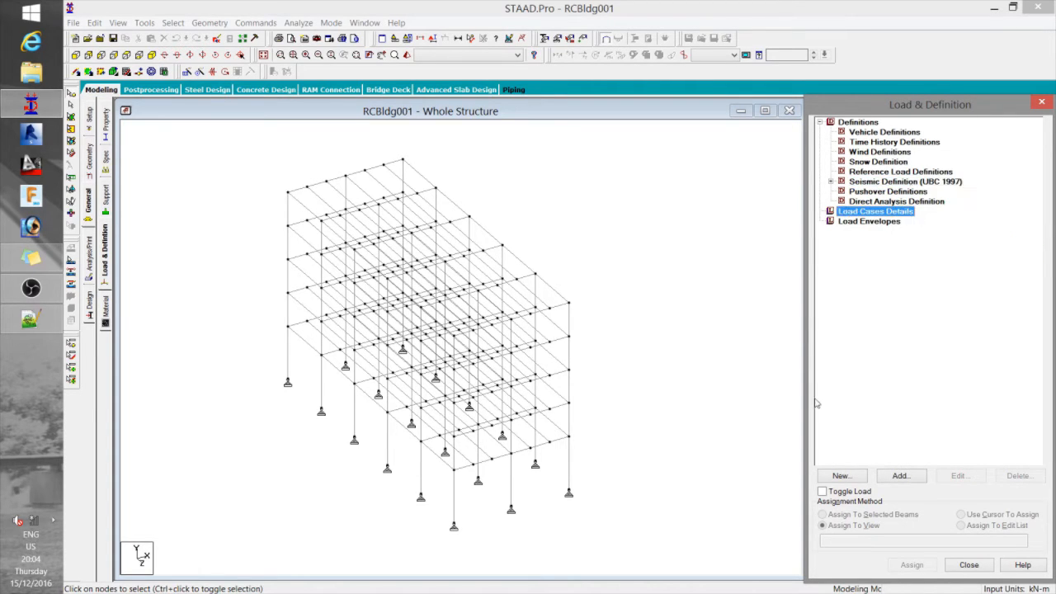
pyautogui.click(884, 477)
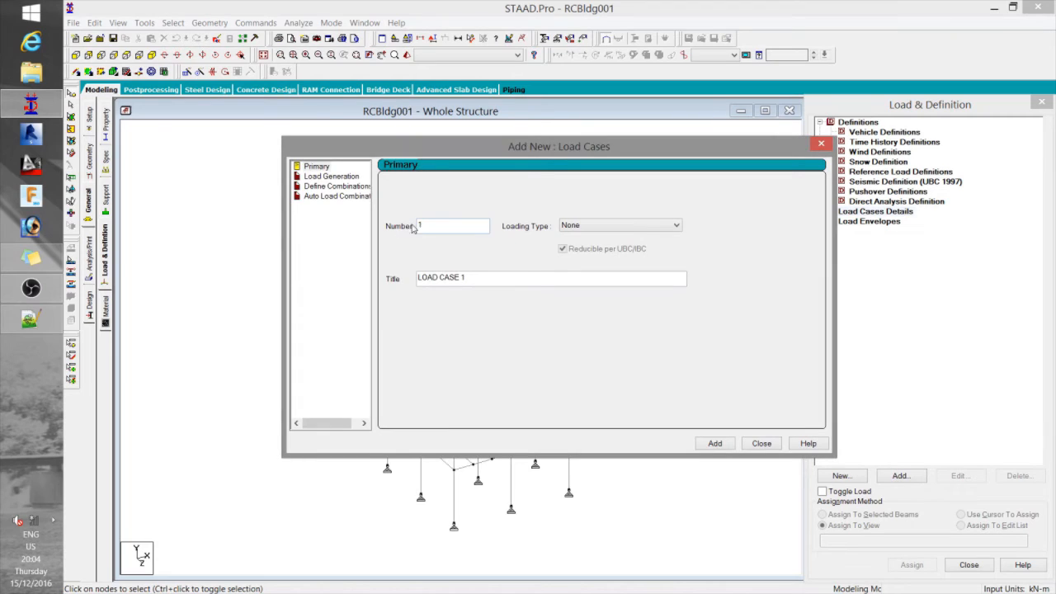
pyautogui.moveTo(478, 278); pyautogui.dragTo(412, 279)
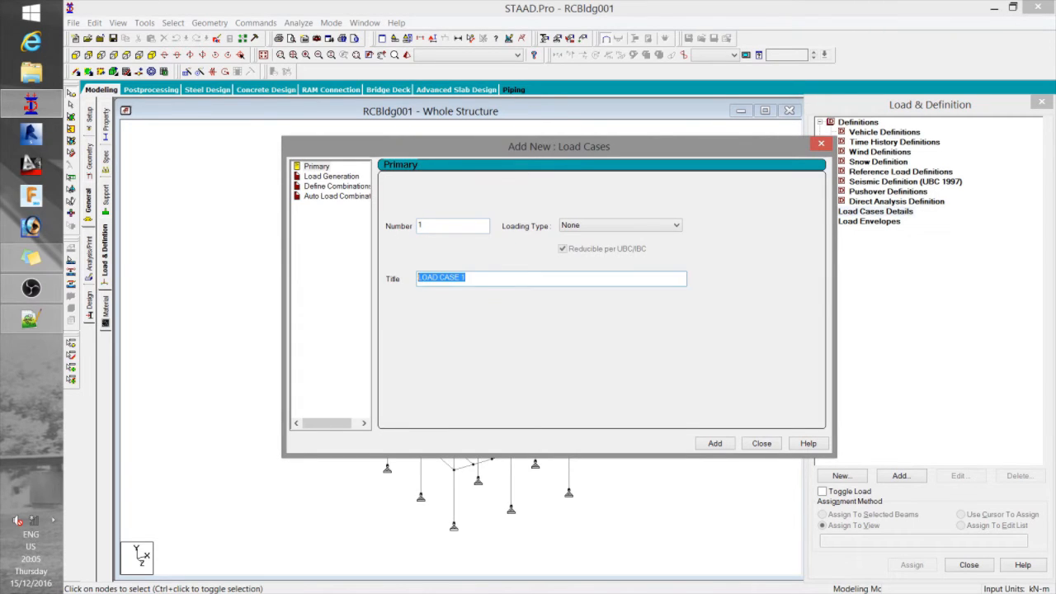
pyautogui.write('EQX')
pyautogui.click(578, 227)
pyautogui.click(569, 272)
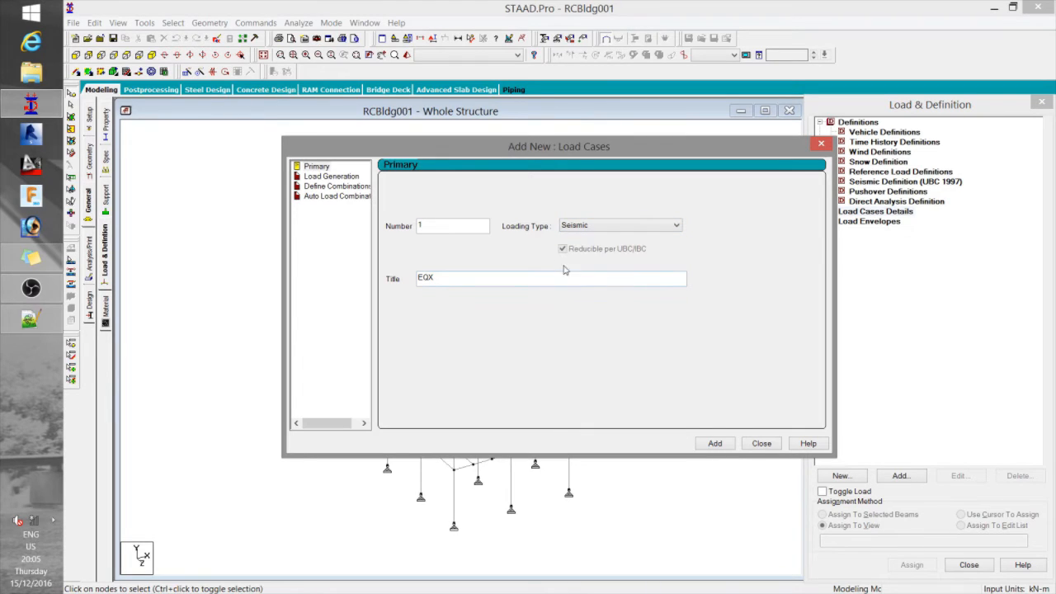
pyautogui.click(715, 443)
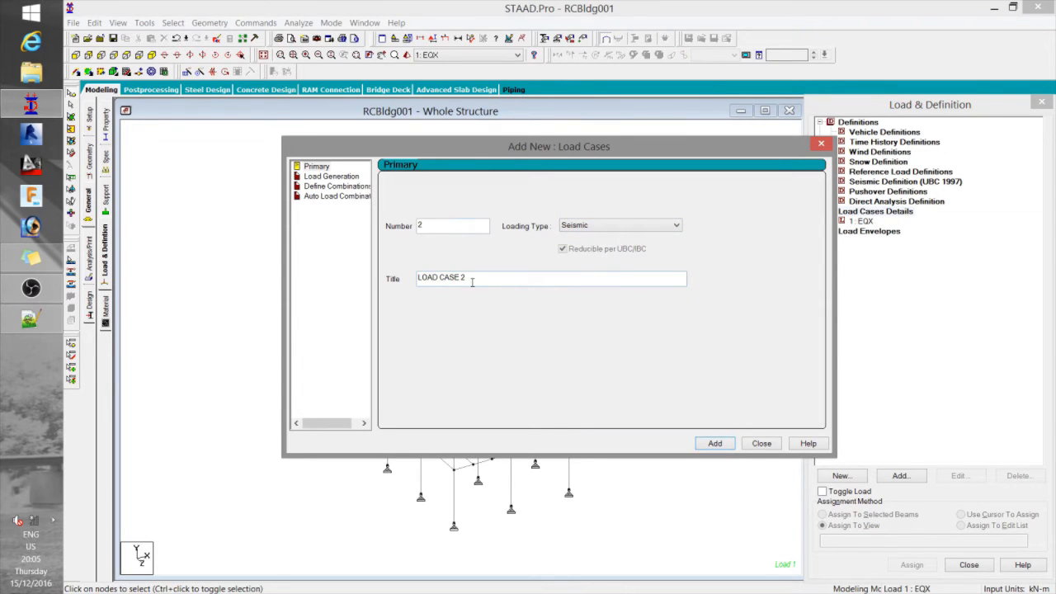
# - Add primary load case 2 titled EQZ with the Seismic loading type
pyautogui.moveTo(475, 279); pyautogui.dragTo(376, 274)
pyautogui.write('EQZ')
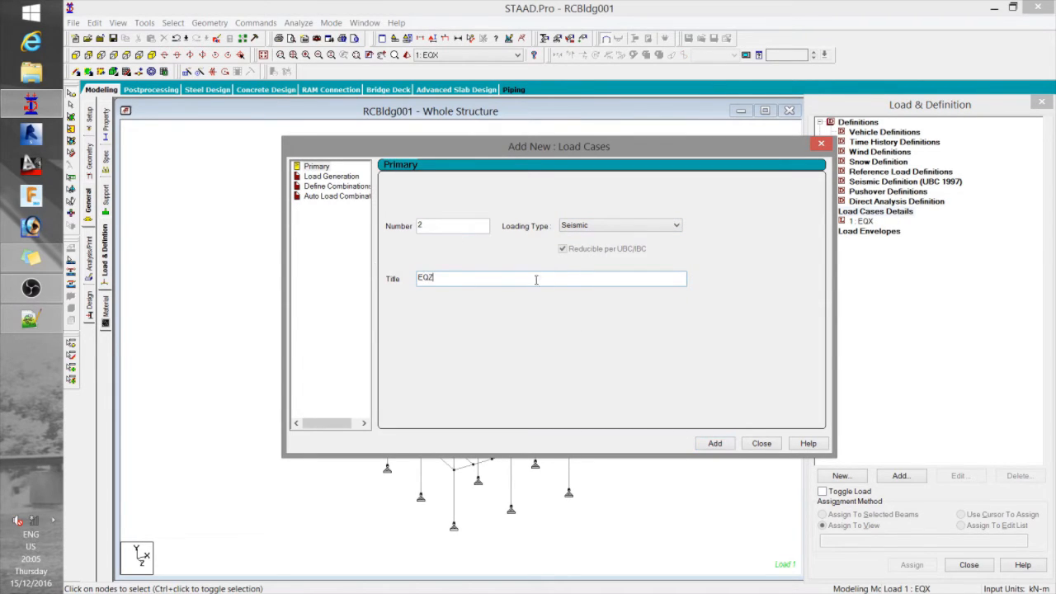
pyautogui.click(714, 443)
# - Add primary load case 101 titled SW with the Dead loading type
pyautogui.click(420, 225)
pyautogui.write('1')
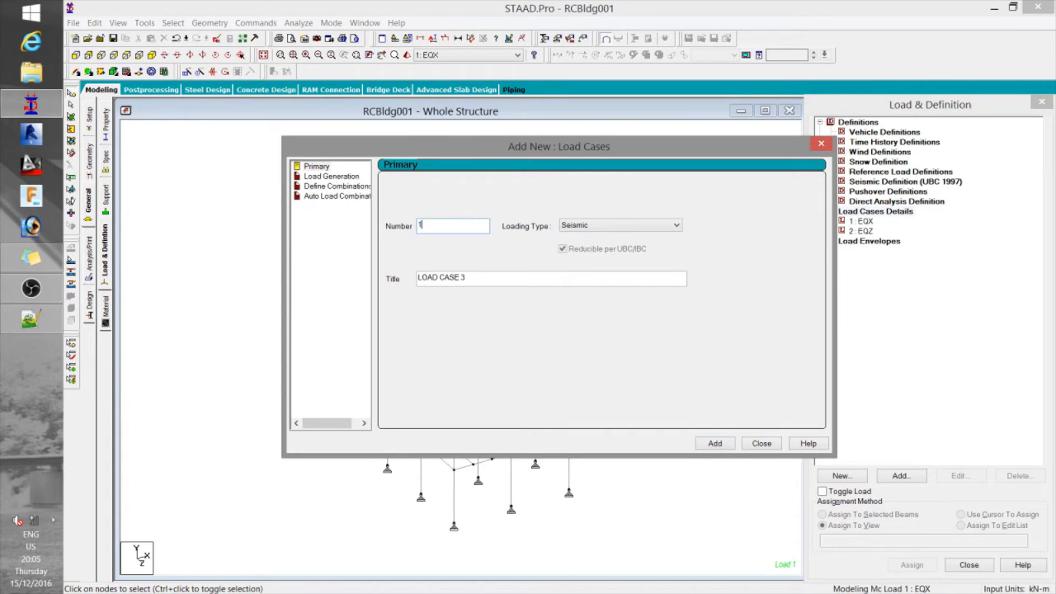
pyautogui.write('01')
pyautogui.moveTo(483, 278); pyautogui.dragTo(369, 272)
pyautogui.write('SW')
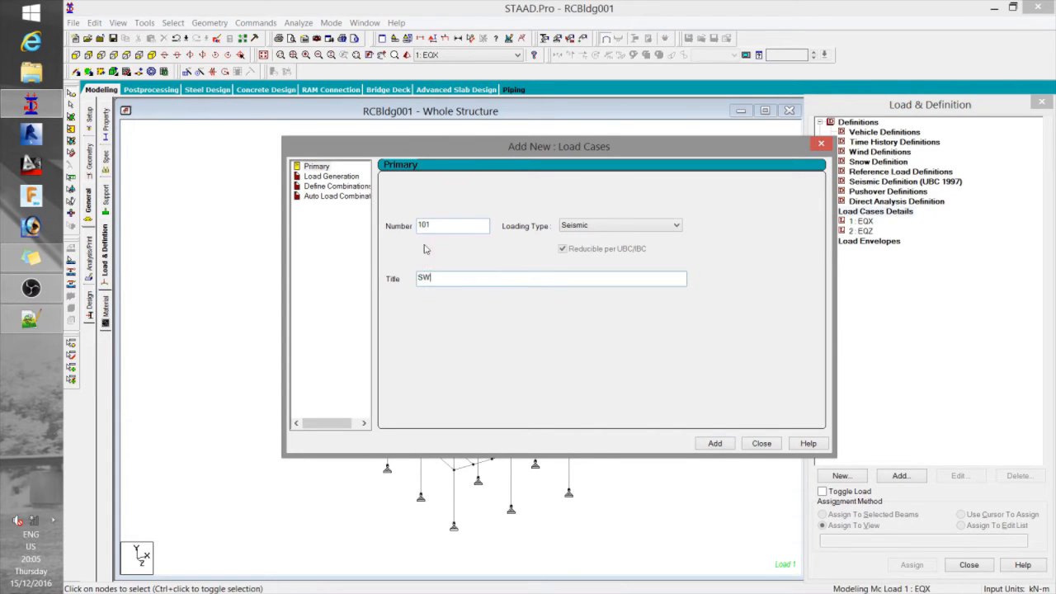
pyautogui.click(656, 225)
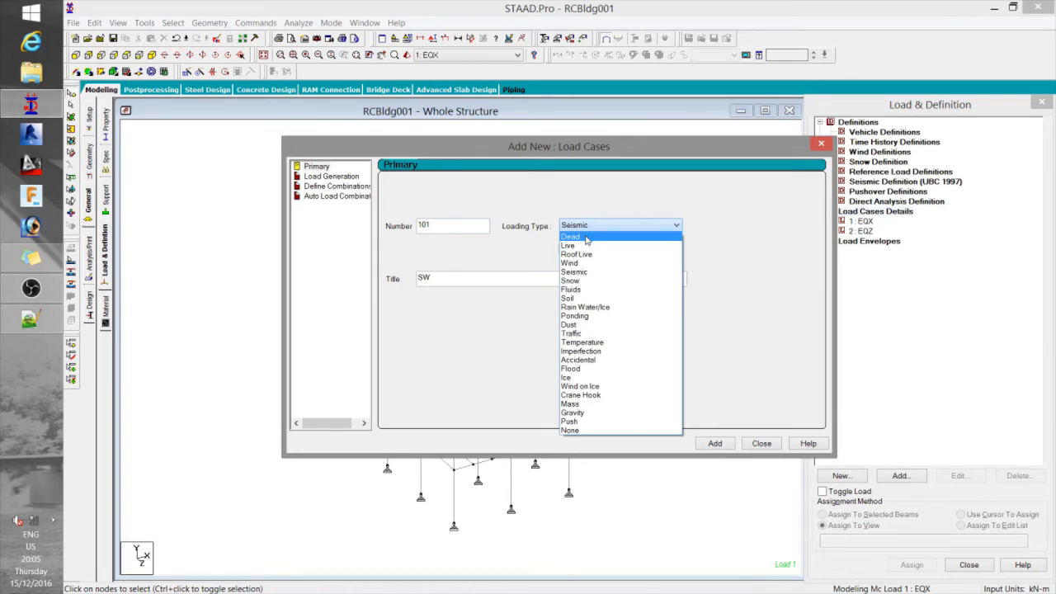
pyautogui.click(586, 238)
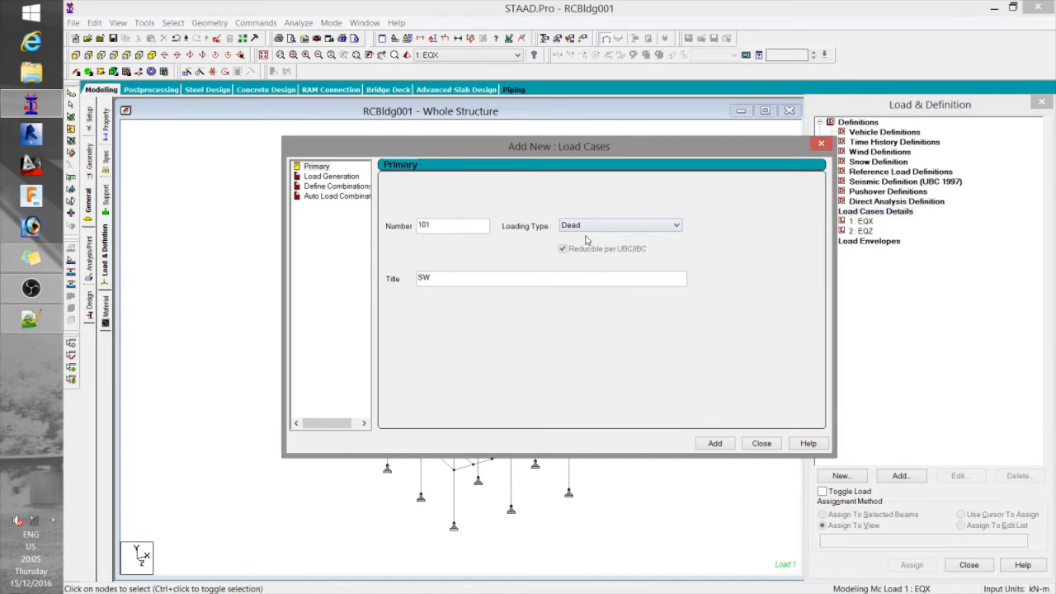
pyautogui.click(715, 444)
# - Add primary load case 102 titled SDL with the Dead loading type
pyautogui.doubleClick(440, 225)
pyautogui.write('10')
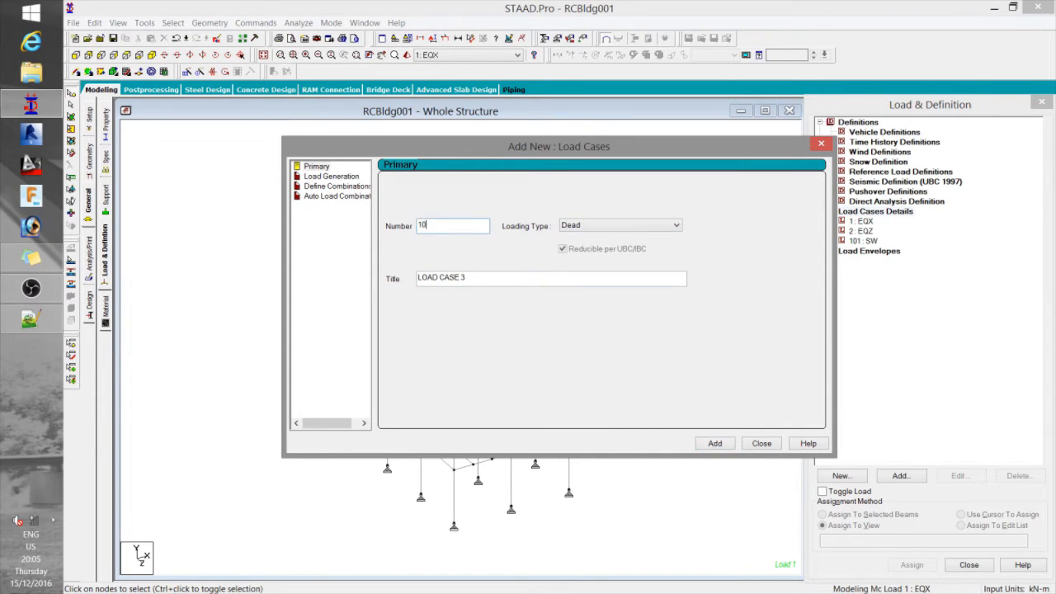
pyautogui.moveTo(481, 278); pyautogui.dragTo(389, 272)
pyautogui.write('SD')
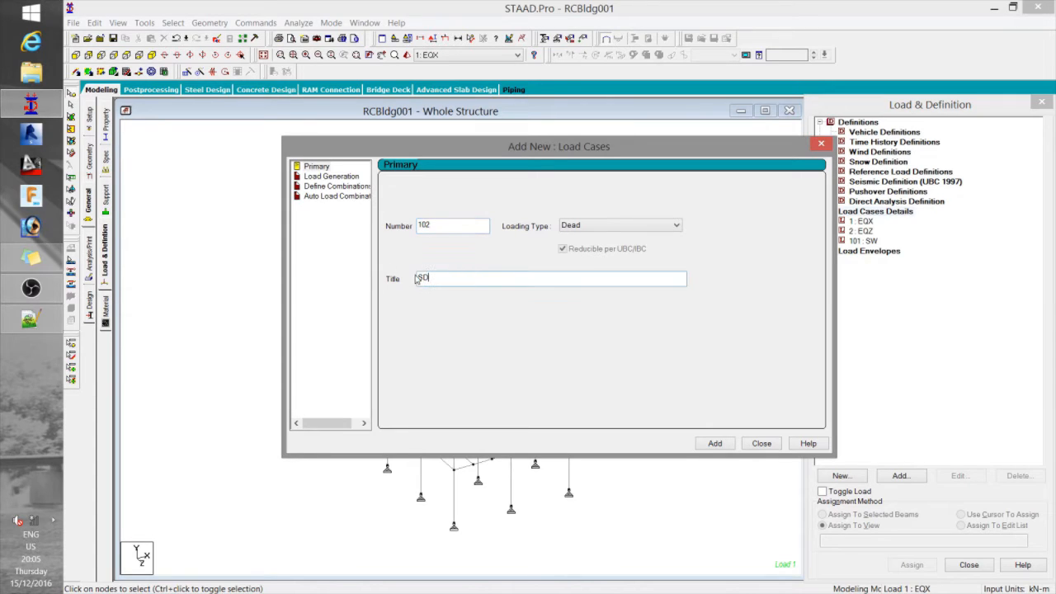
pyautogui.write('L')
pyautogui.click(717, 444)
# - Add primary load case 103 titled SDL FLR with the Dead loading type
pyautogui.doubleClick(420, 225)
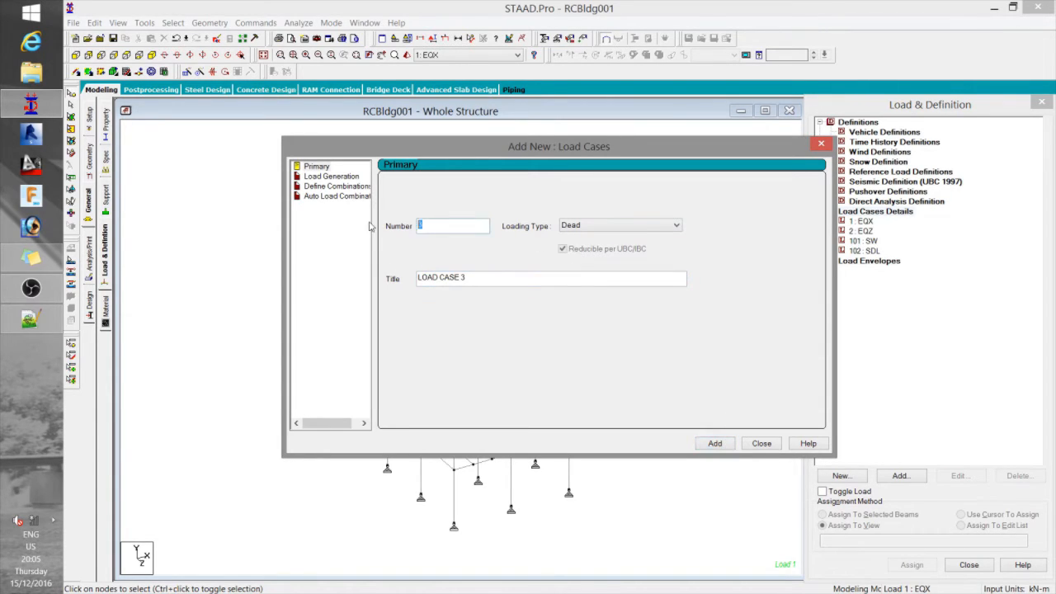
pyautogui.write('103')
pyautogui.moveTo(476, 275); pyautogui.dragTo(377, 273)
pyautogui.write('SDL')
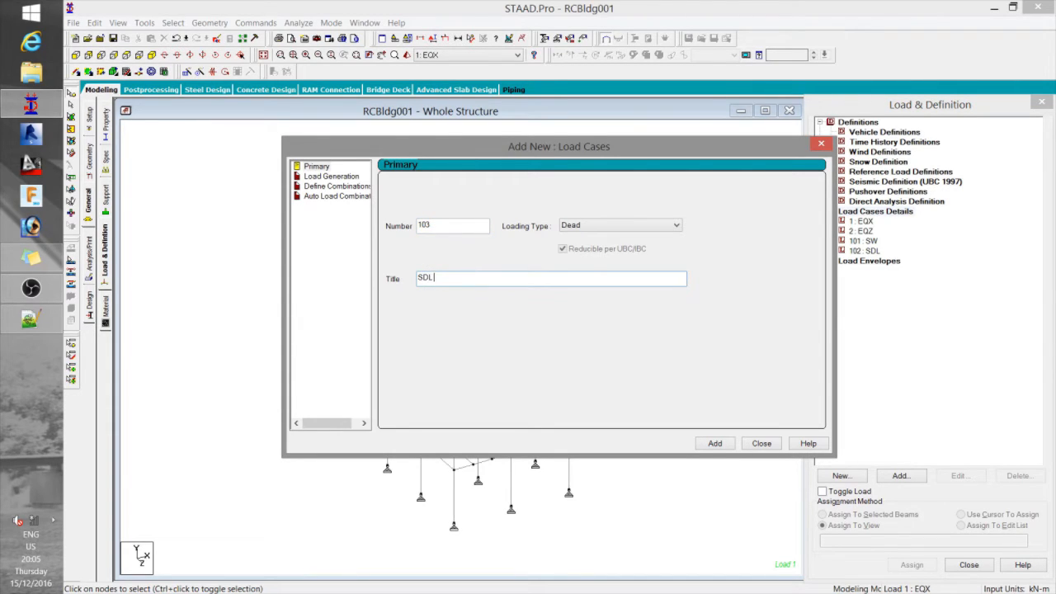
pyautogui.write(' FLR')
pyautogui.click(723, 444)
# - Add primary load case 201 titled Live with the Live loading type, not reducible per UBC/IBC
pyautogui.click(582, 225)
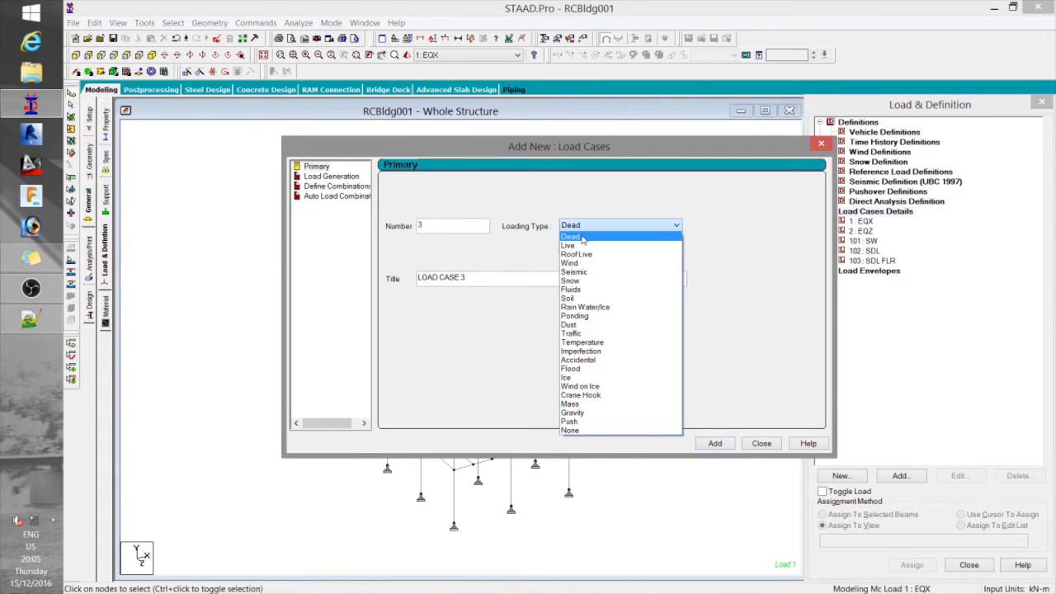
pyautogui.click(578, 246)
pyautogui.moveTo(474, 277); pyautogui.dragTo(378, 273)
pyautogui.write('Live')
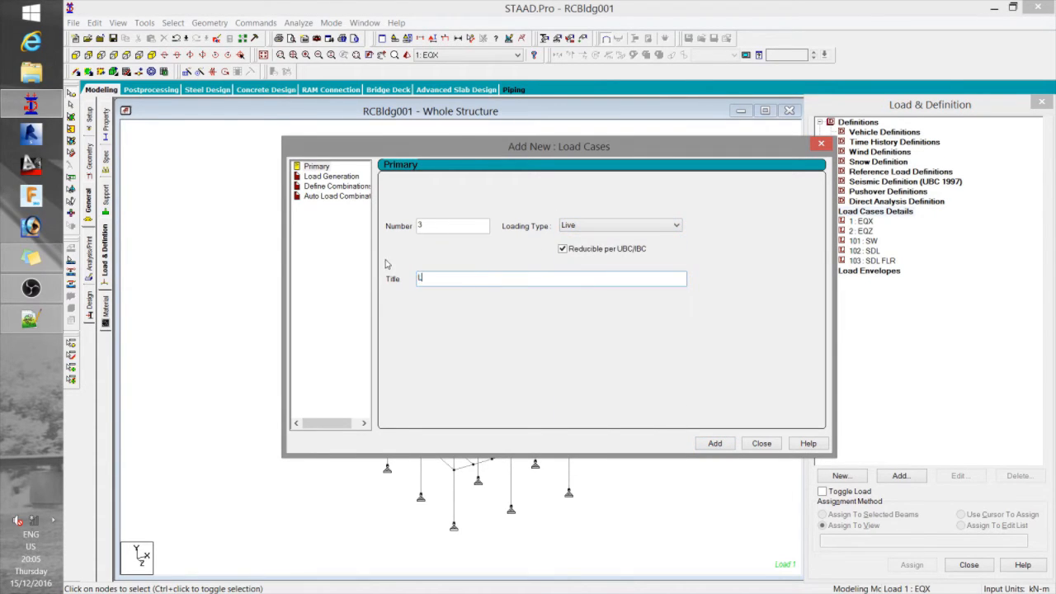
pyautogui.doubleClick(421, 225)
pyautogui.write('201')
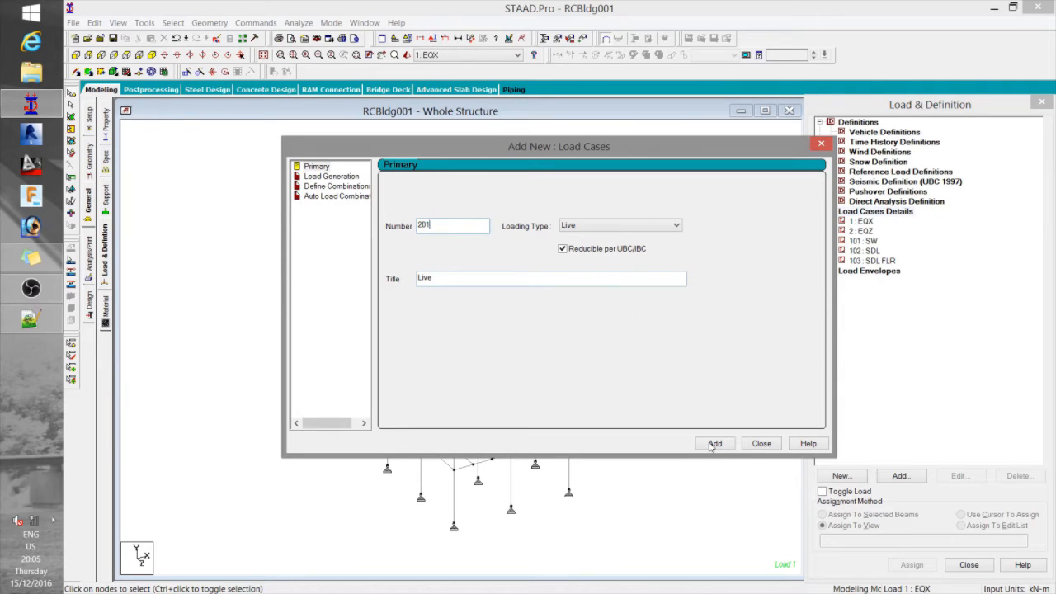
pyautogui.click(580, 251)
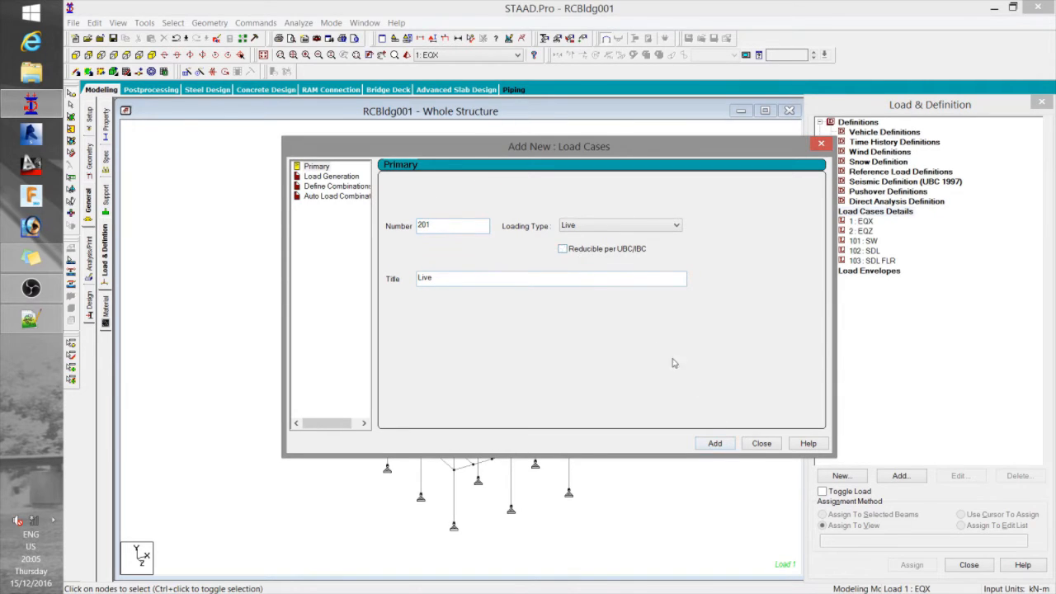
pyautogui.click(714, 443)
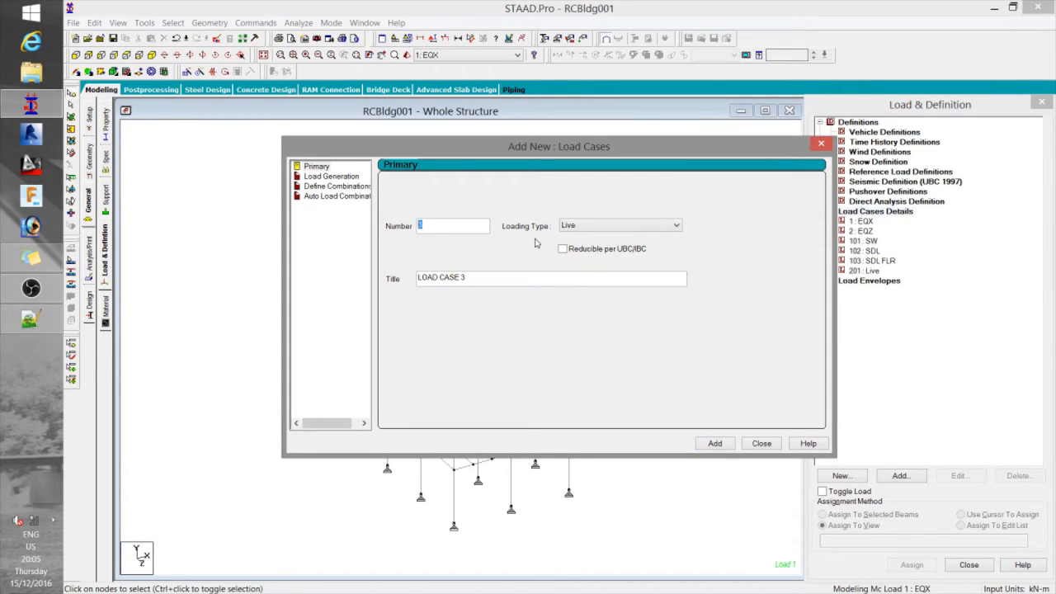
# - Add primary load case 301 titled 1.4D with the loading type None
pyautogui.write('301')
pyautogui.press('Tab')
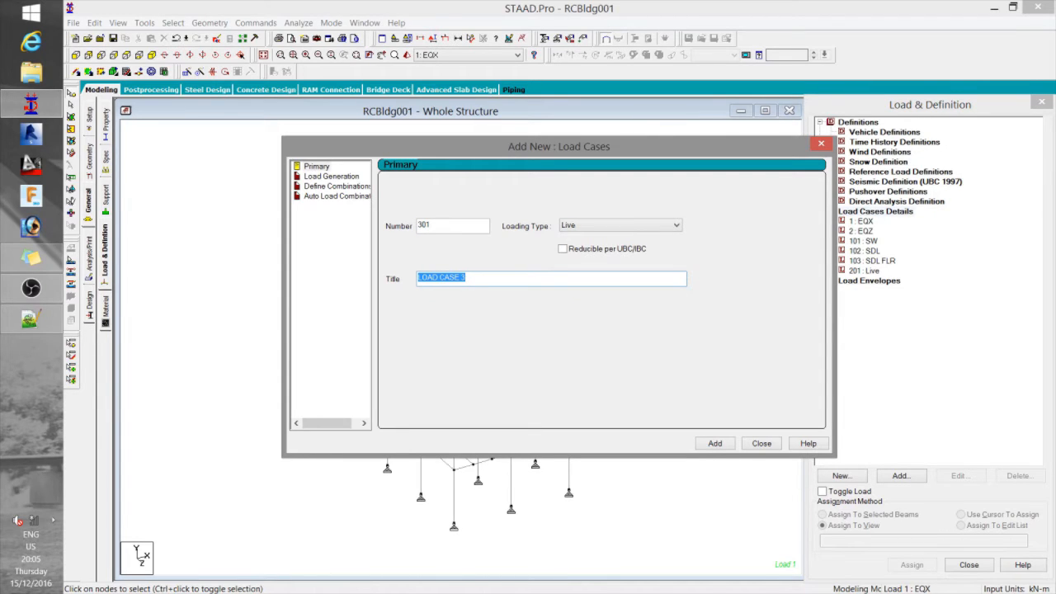
pyautogui.write('1.4D')
pyautogui.click(631, 225)
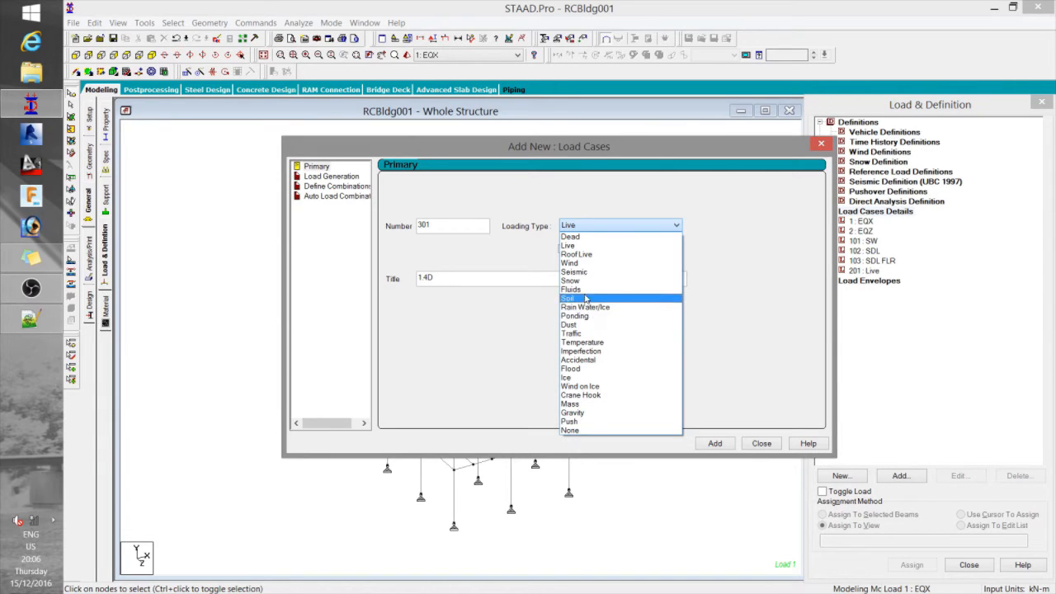
pyautogui.click(574, 430)
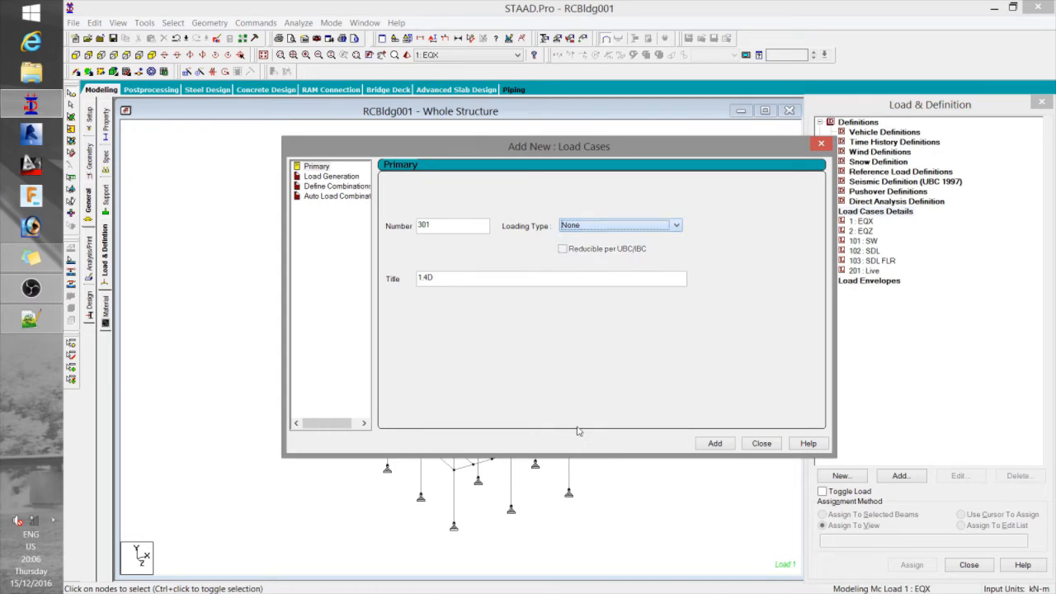
pyautogui.click(714, 443)
# - Add primary load case 302 titled 1.2D+1.6L with the loading type None and finish adding load cases
pyautogui.doubleClick(421, 224)
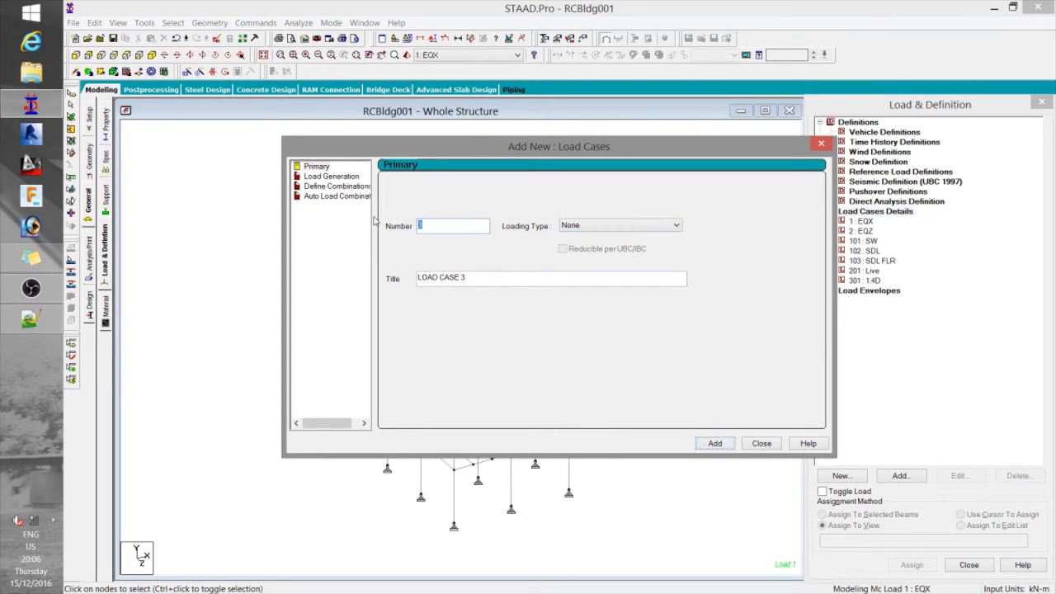
pyautogui.write('302')
pyautogui.press('Tab')
pyautogui.write('1.2')
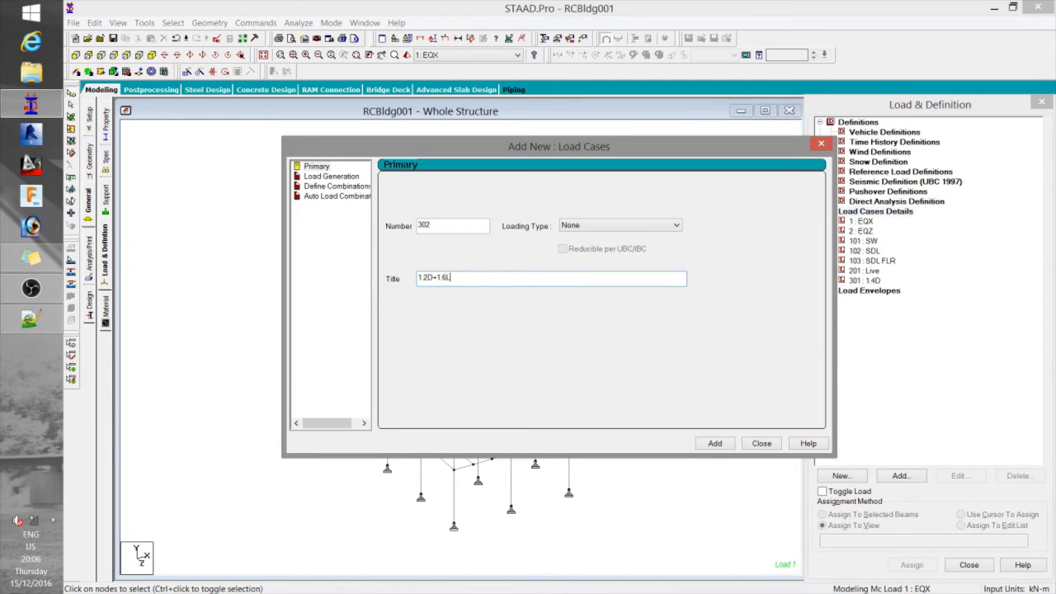
pyautogui.click(714, 443)
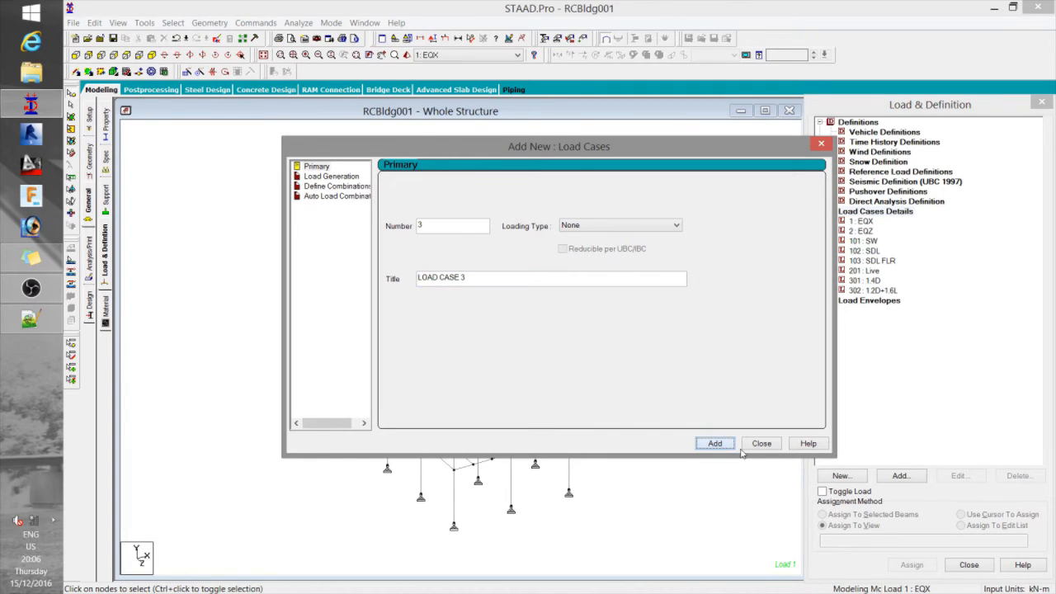
pyautogui.click(761, 444)
# - Add an X-direction seismic load with factor 1 to load case 1: EQX and accept the auto save
pyautogui.click(775, 215)
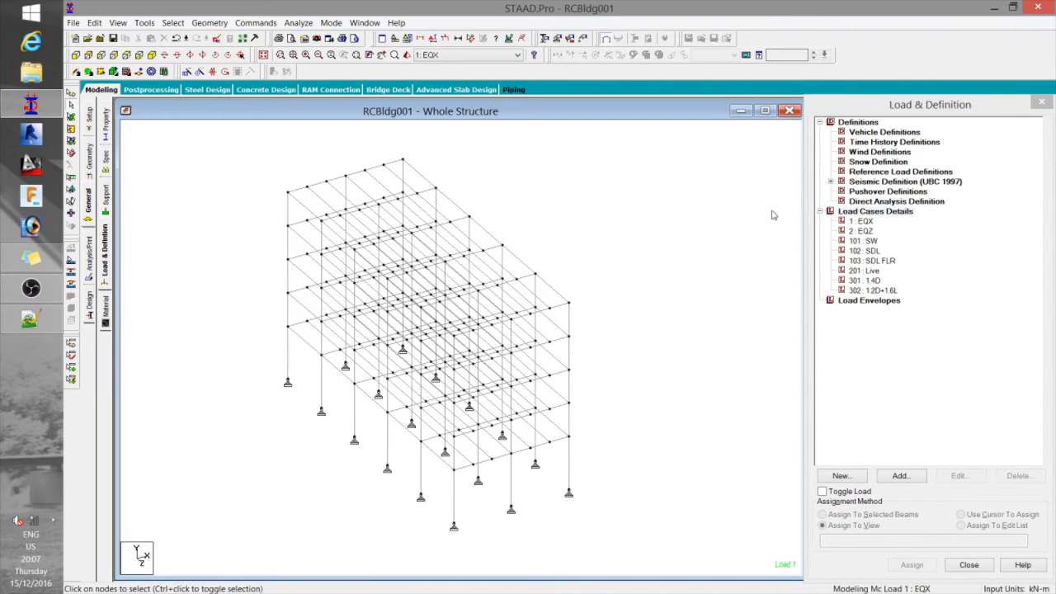
pyautogui.click(868, 222)
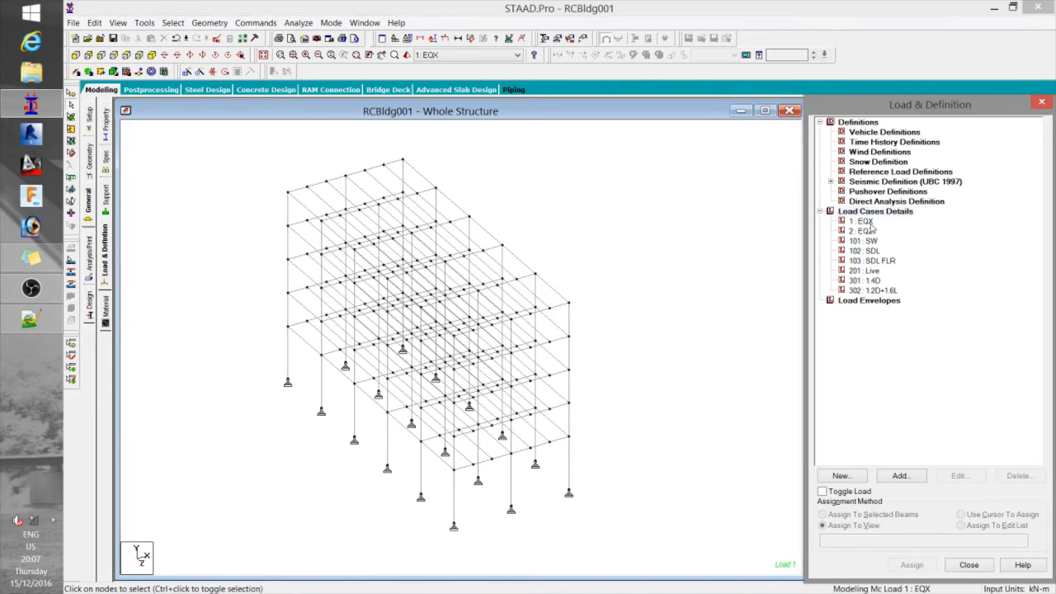
pyautogui.click(902, 476)
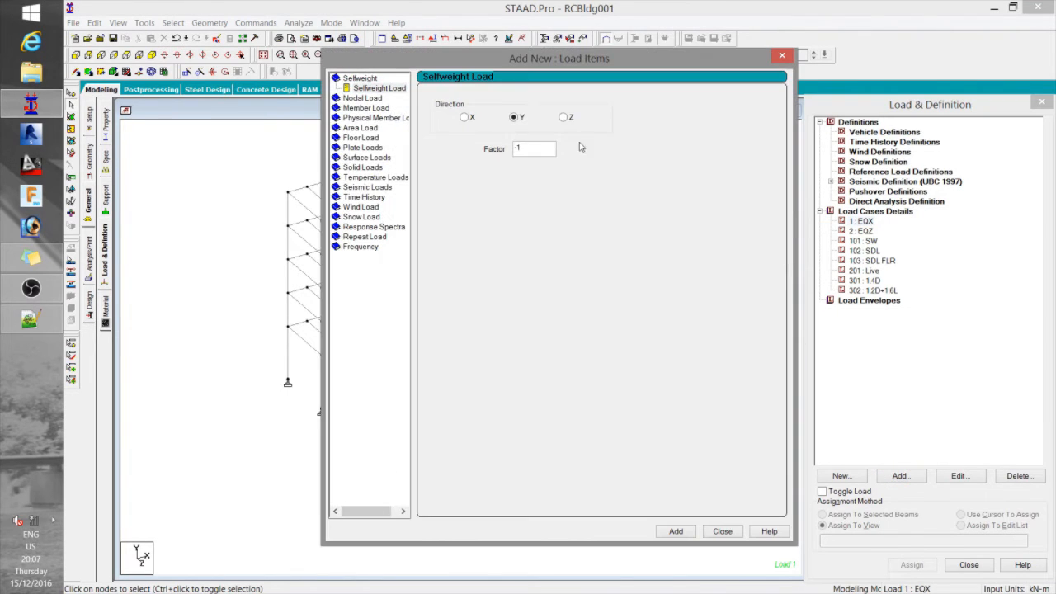
pyautogui.click(377, 187)
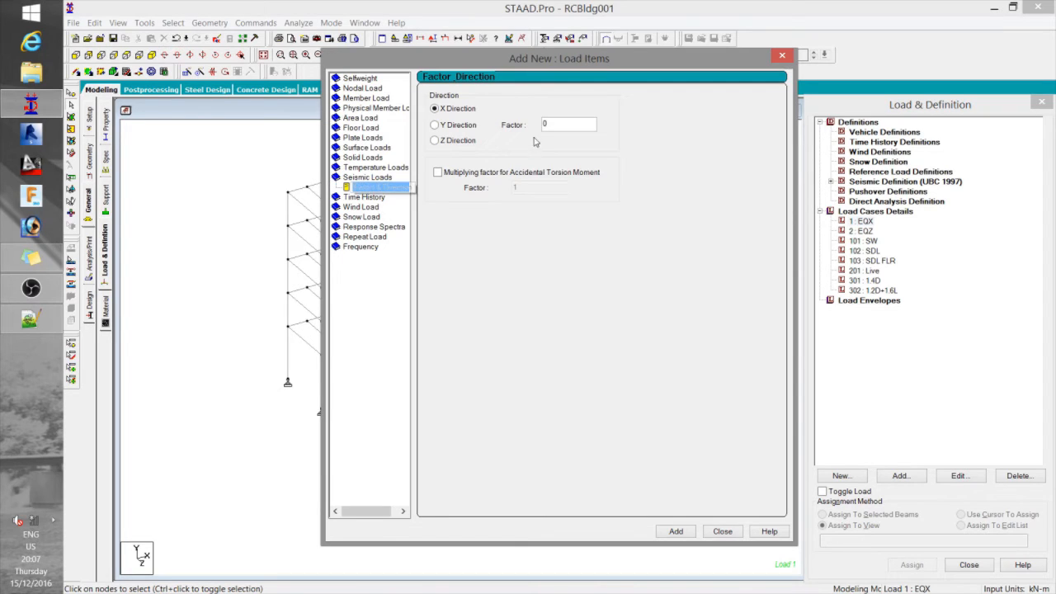
pyautogui.doubleClick(547, 123)
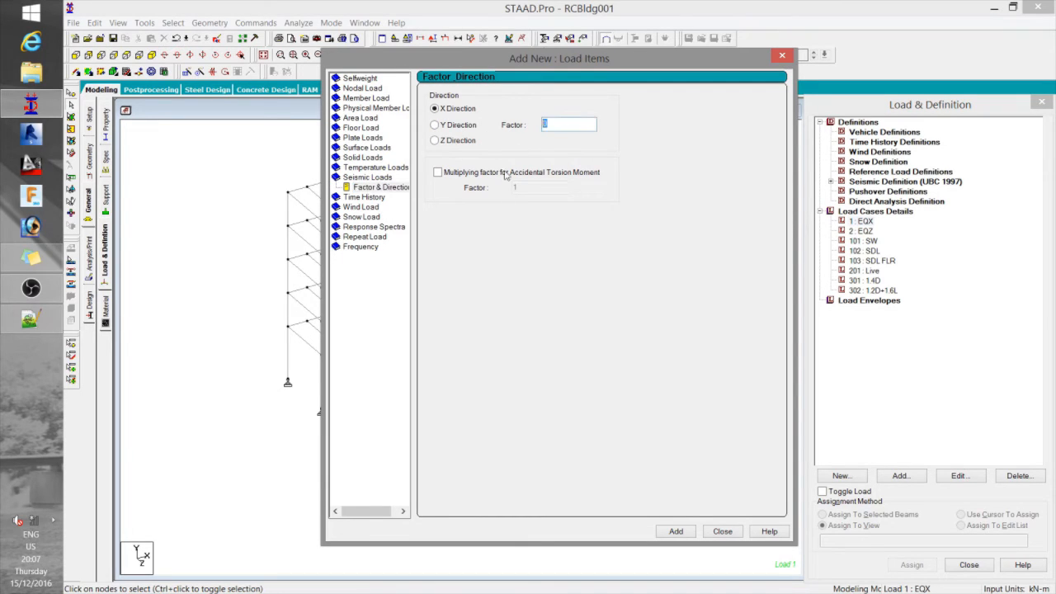
pyautogui.write('1')
pyautogui.click(677, 533)
pyautogui.click(722, 532)
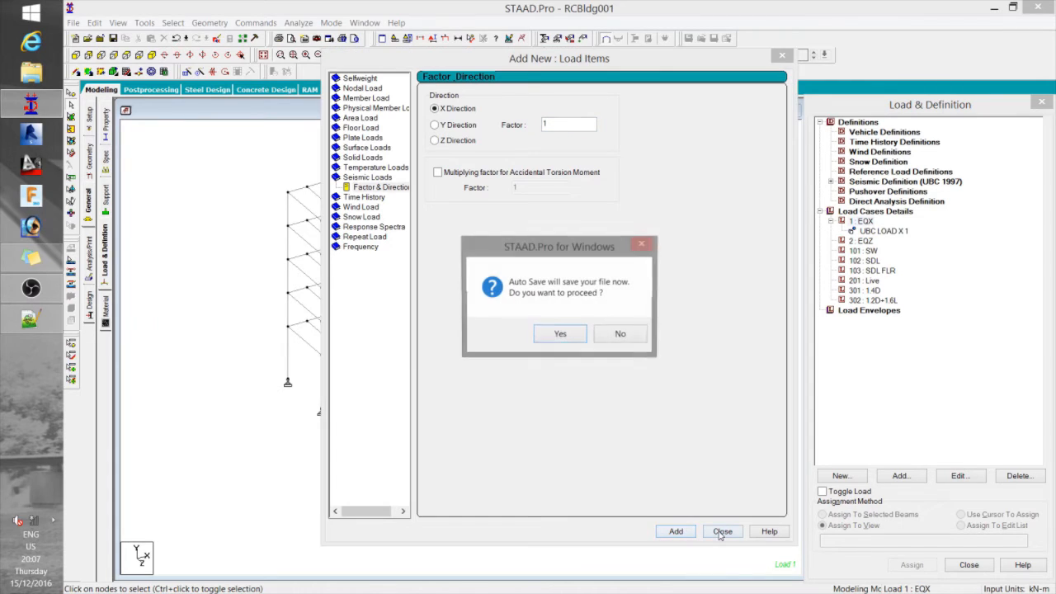
pyautogui.click(560, 335)
pyautogui.click(468, 321)
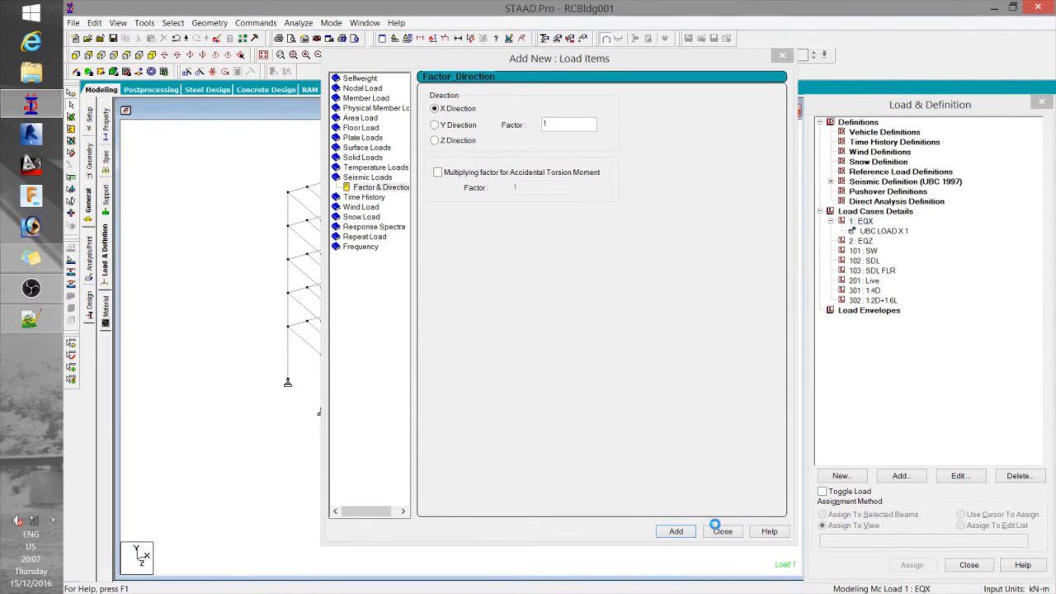
pyautogui.click(722, 532)
# - Add a Z-direction seismic load with factor 1 to load case 2: EQZ
pyautogui.click(864, 241)
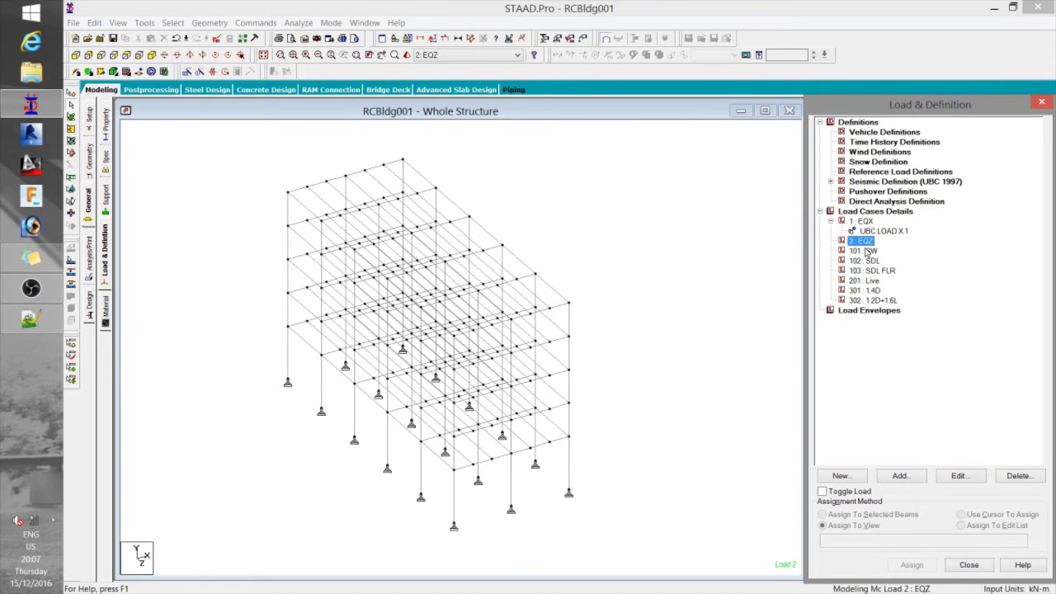
pyautogui.click(900, 476)
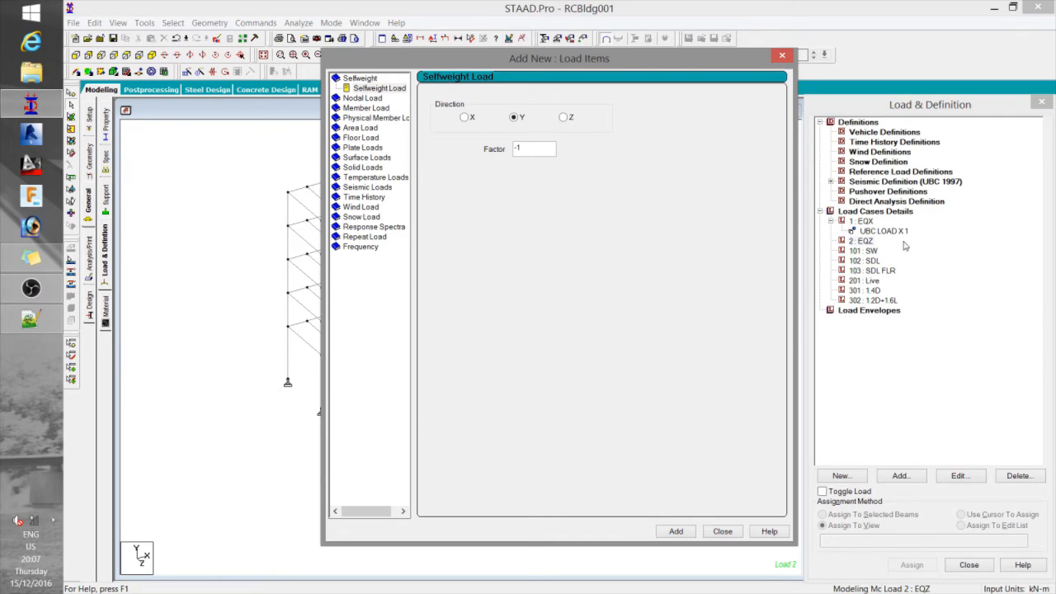
pyautogui.click(364, 188)
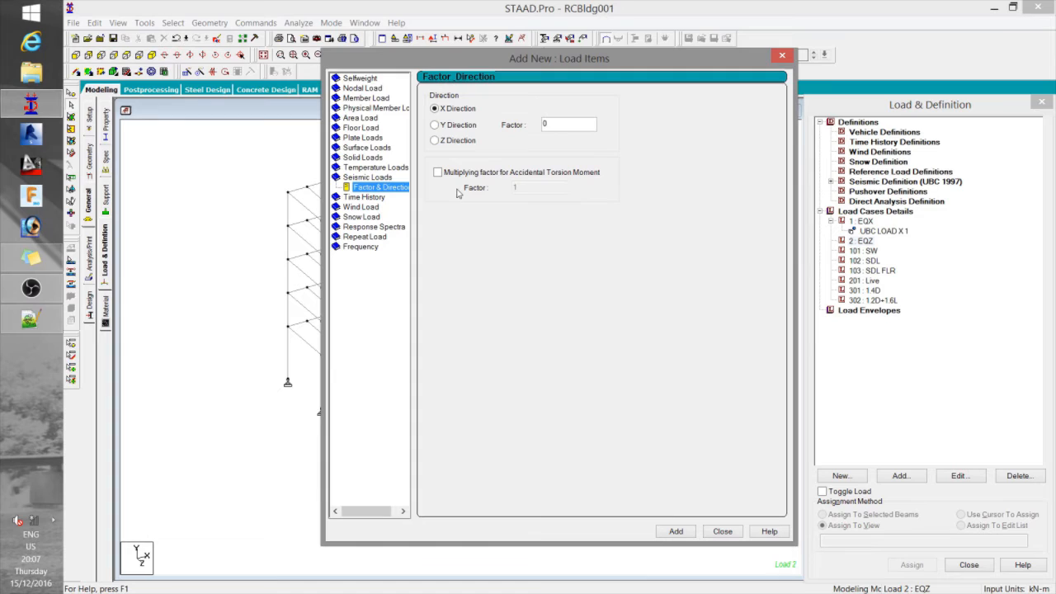
pyautogui.click(456, 142)
pyautogui.press('Tab')
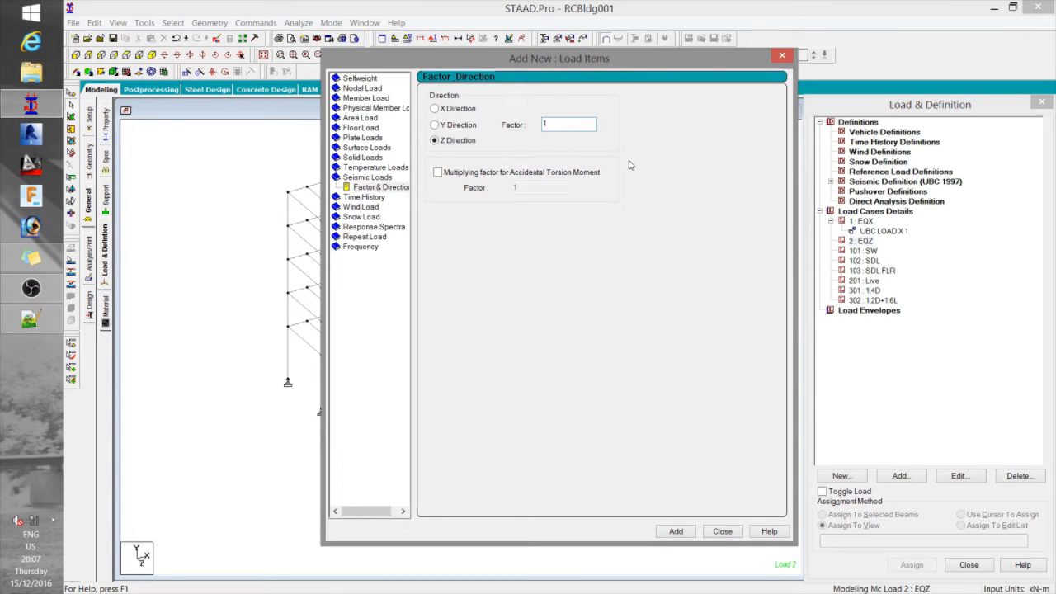
pyautogui.click(676, 532)
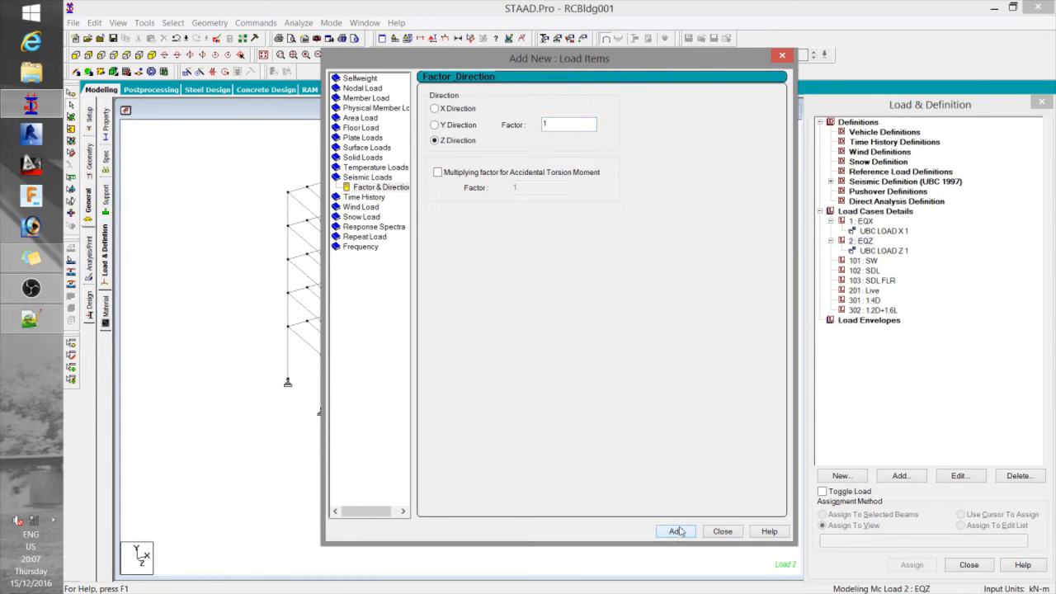
pyautogui.click(723, 533)
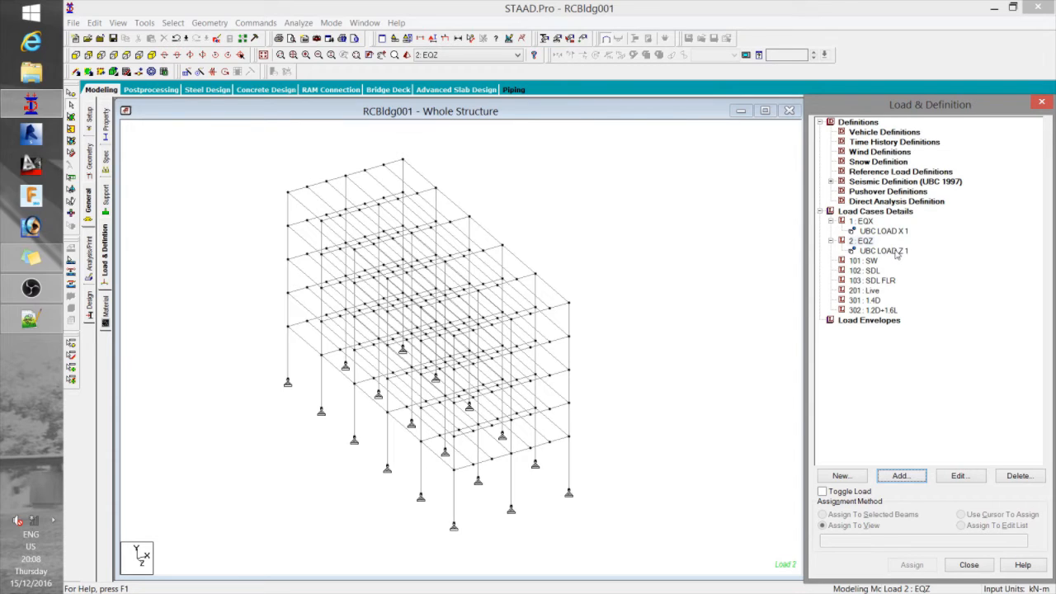
# - Add a selfweight load in the Y direction with factor -1 to load case 101: SW
pyautogui.click(831, 182)
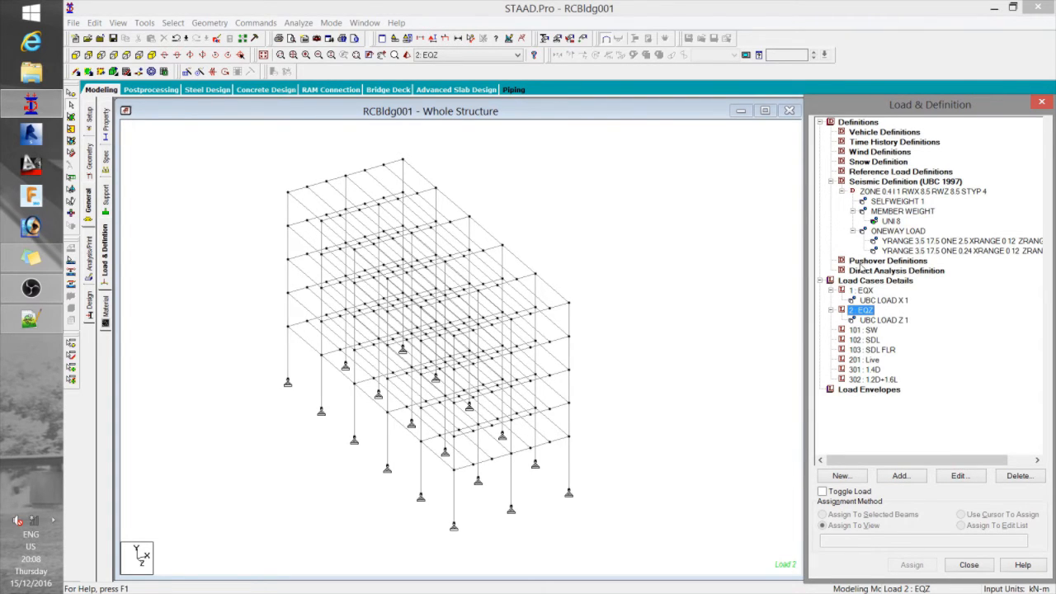
pyautogui.click(832, 182)
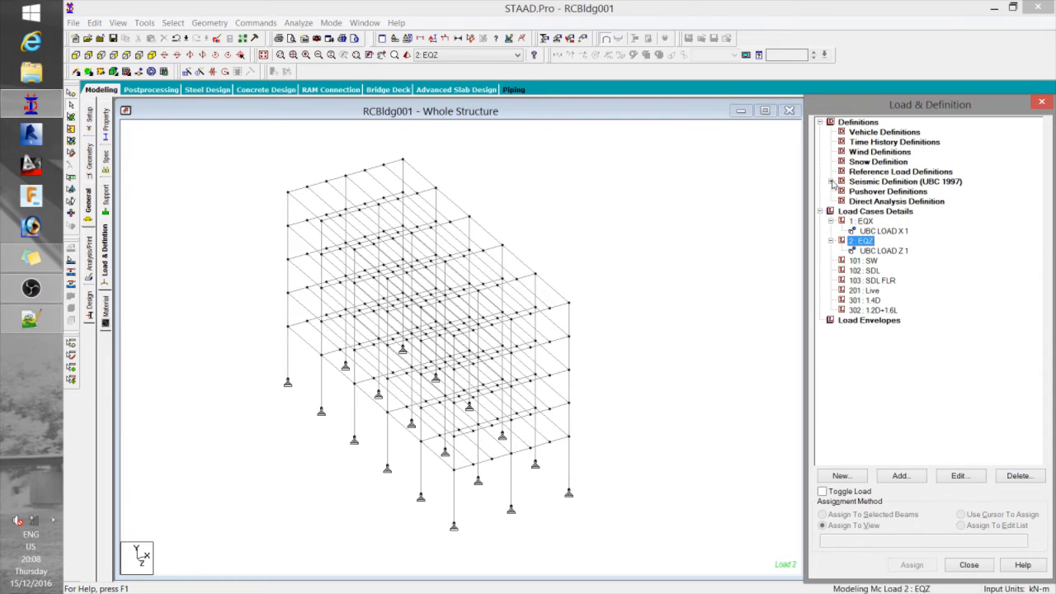
pyautogui.click(832, 240)
pyautogui.click(832, 221)
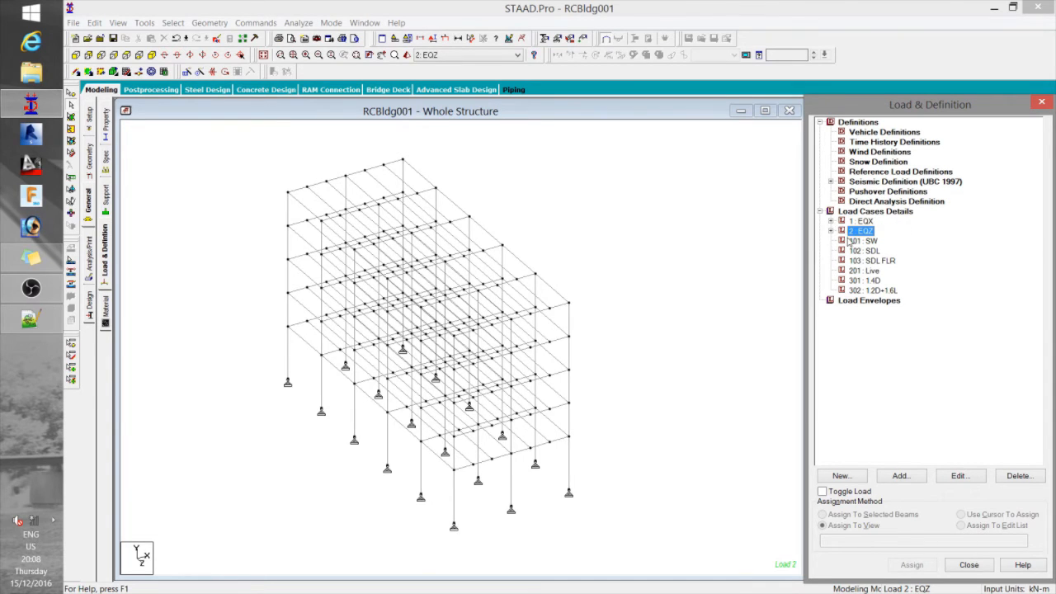
pyautogui.click(863, 241)
pyautogui.click(904, 478)
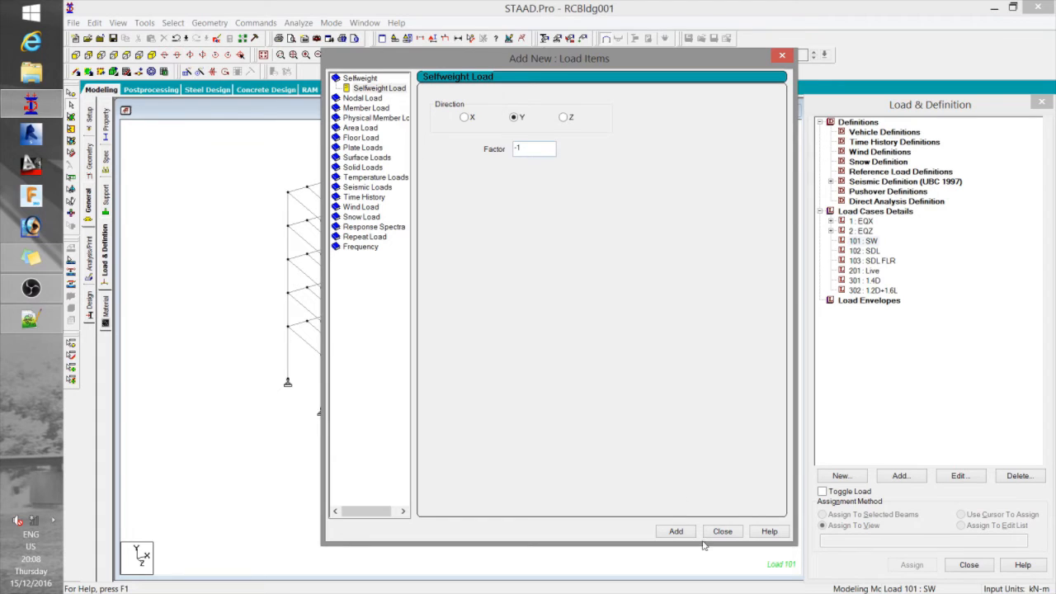
pyautogui.click(676, 533)
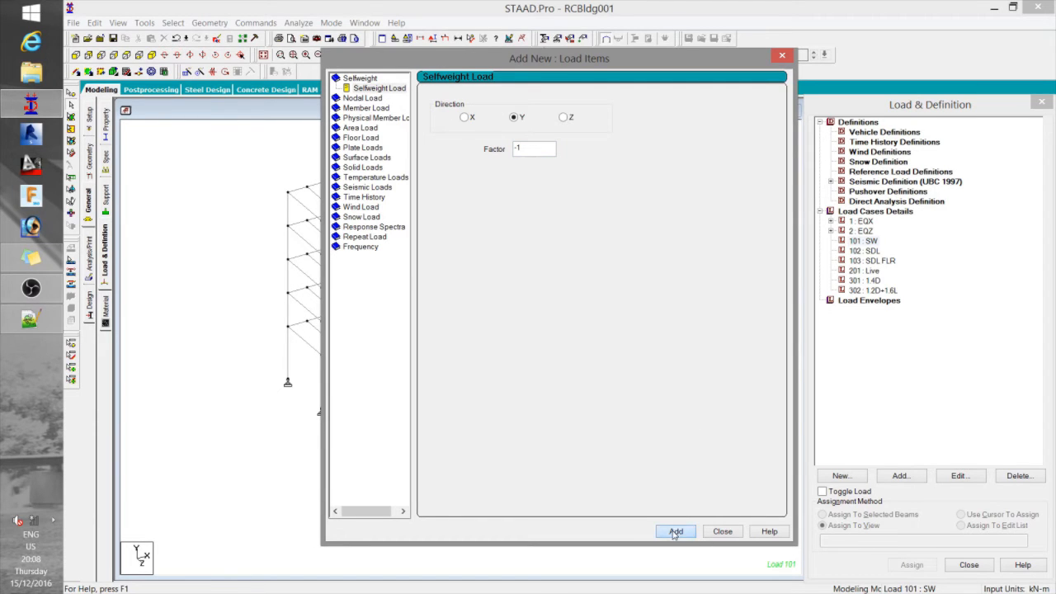
pyautogui.click(715, 538)
# - Assign the selfweight load of case 101 to the whole structure with the Assign To View method
pyautogui.click(887, 250)
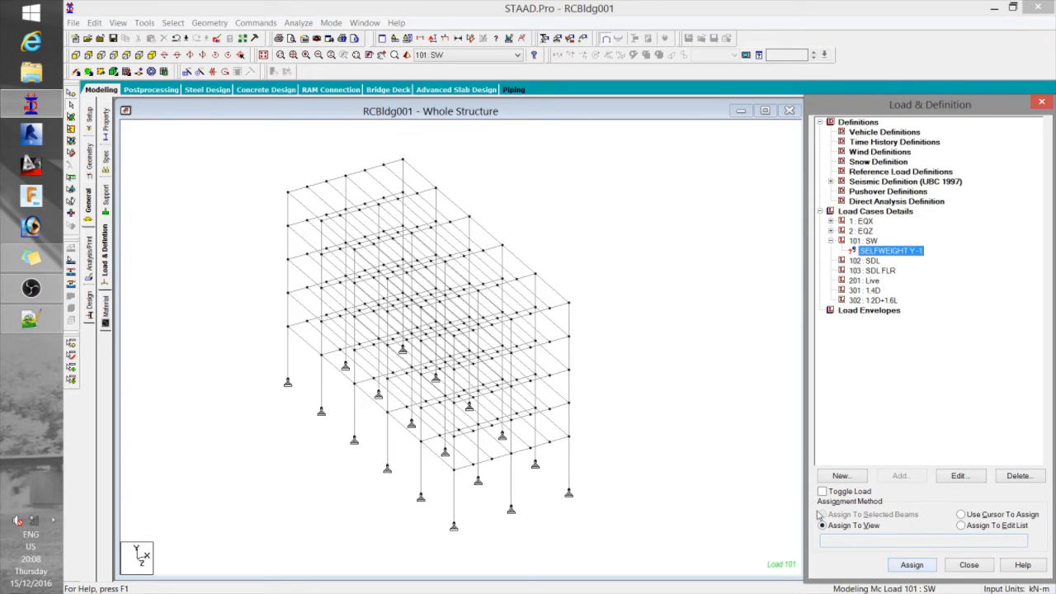
pyautogui.click(912, 566)
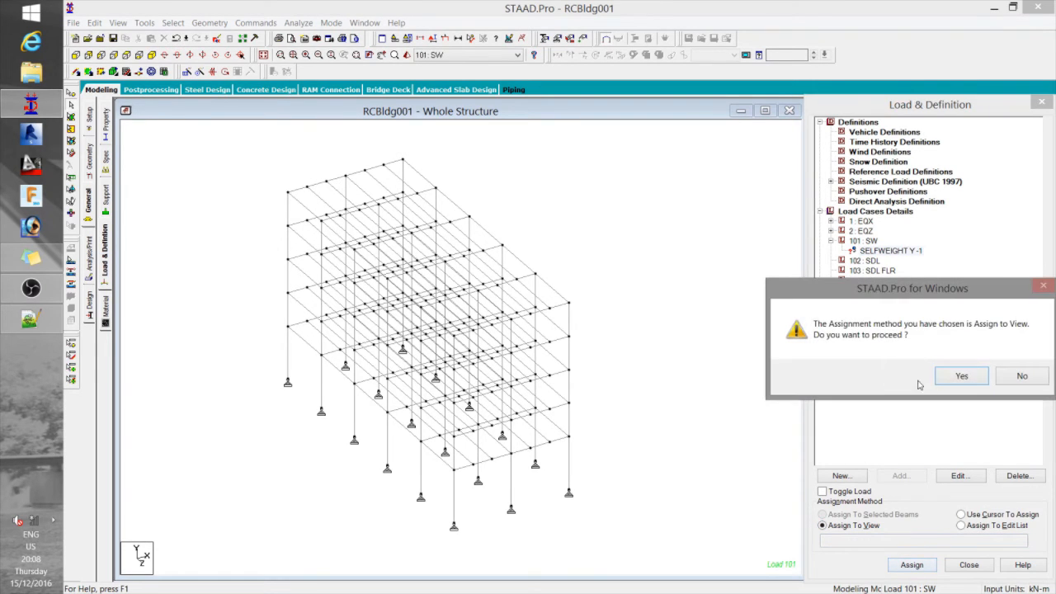
pyautogui.click(954, 380)
# - Add a uniform member force of -8 kN/m in the GY direction to load case 102: SDL
pyautogui.click(862, 261)
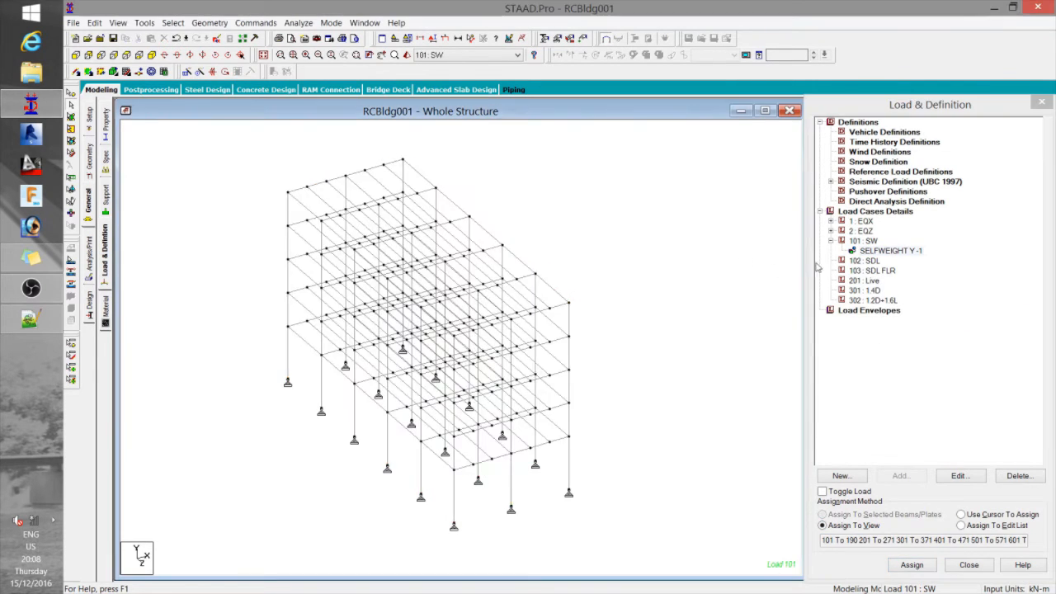
pyautogui.click(903, 480)
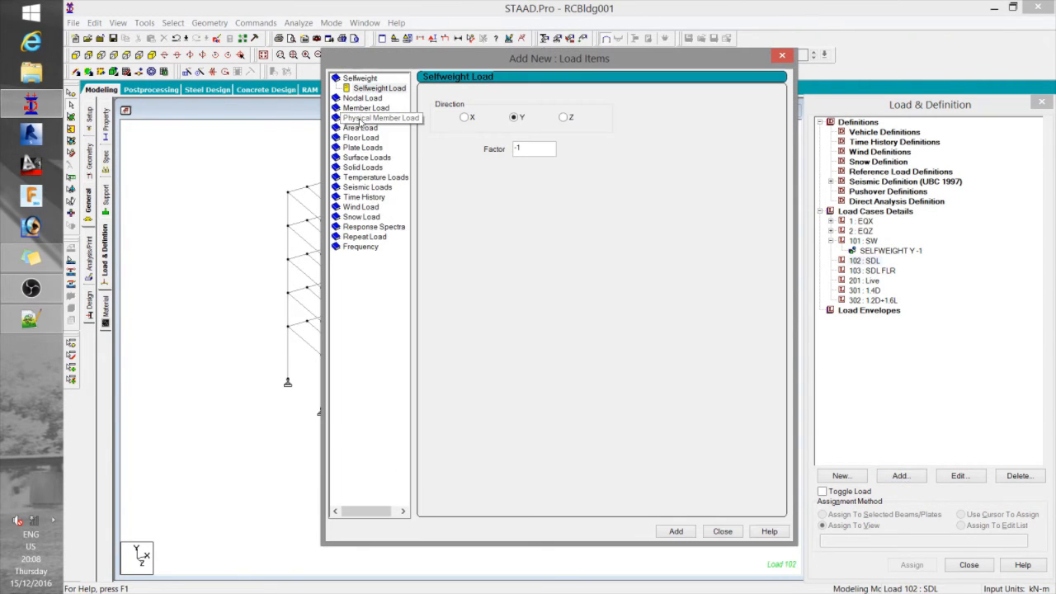
pyautogui.click(357, 109)
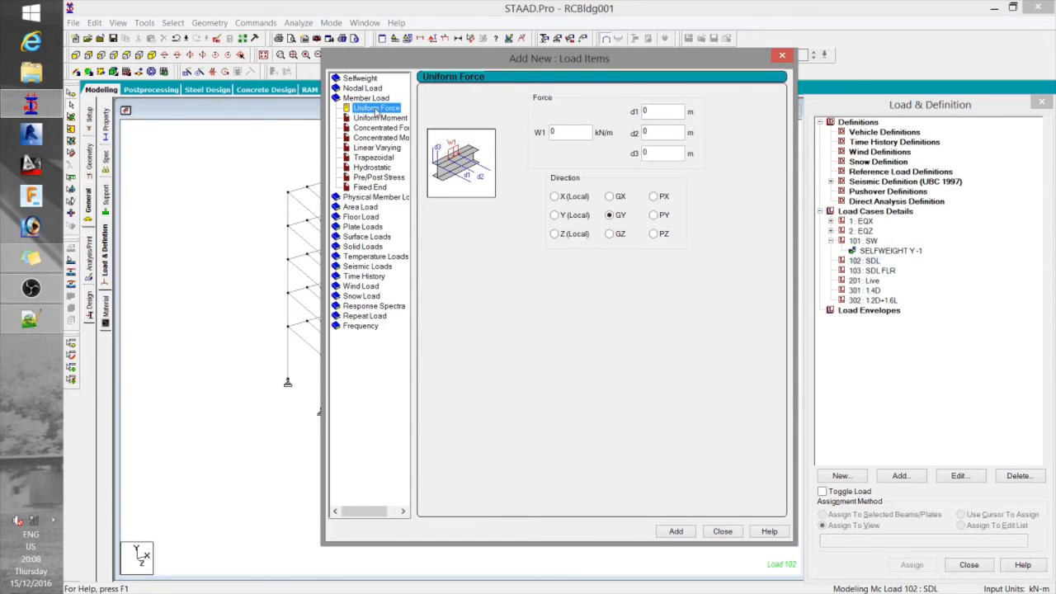
pyautogui.moveTo(570, 133); pyautogui.dragTo(515, 130)
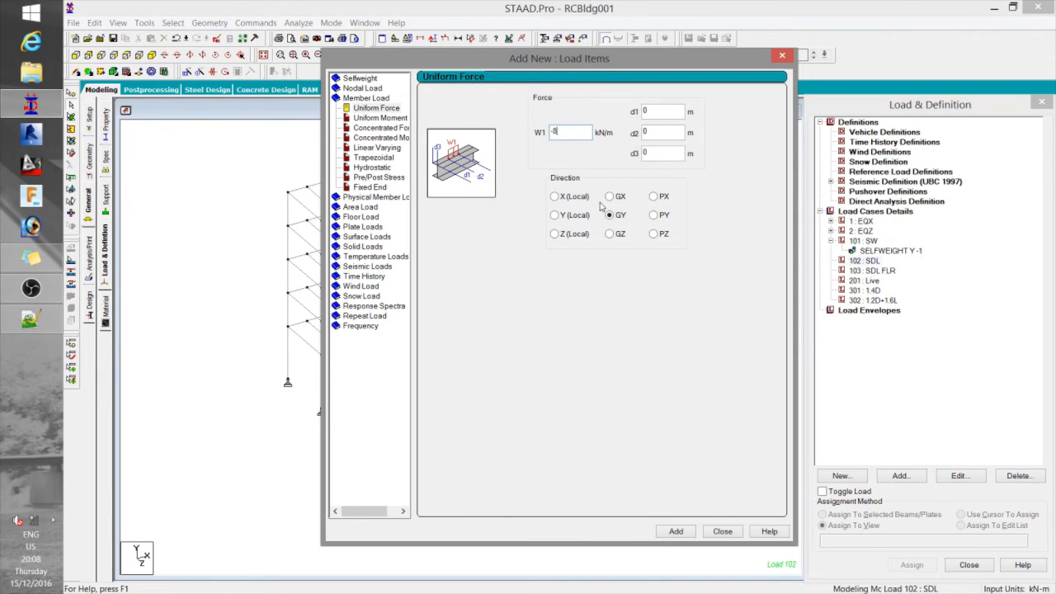
pyautogui.click(675, 531)
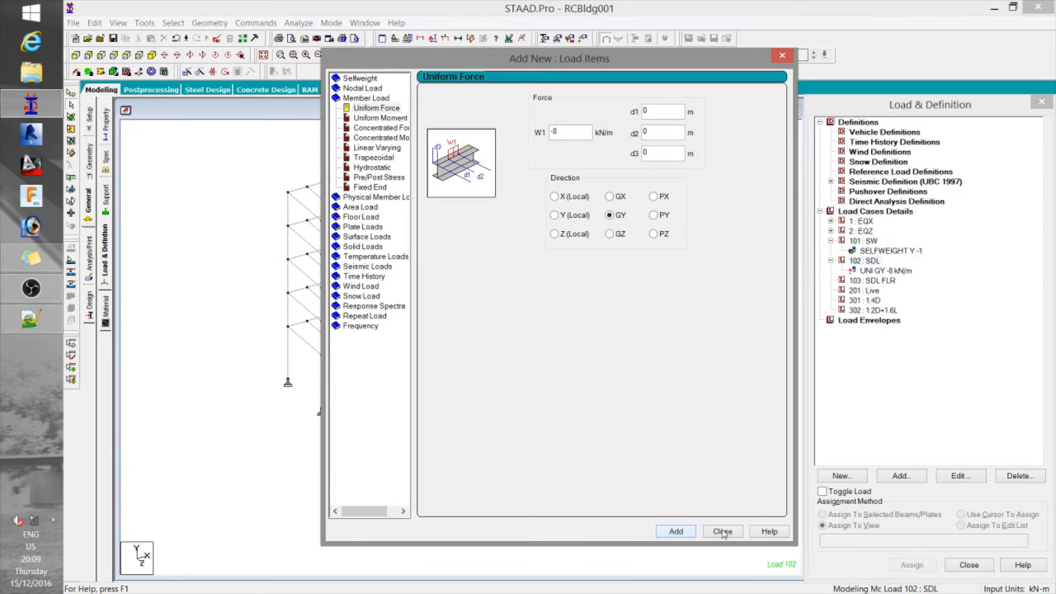
pyautogui.click(722, 531)
# - Select the perimeter beams carrying the UNI 8 seismic member weight and show only those beams in the view
pyautogui.click(876, 270)
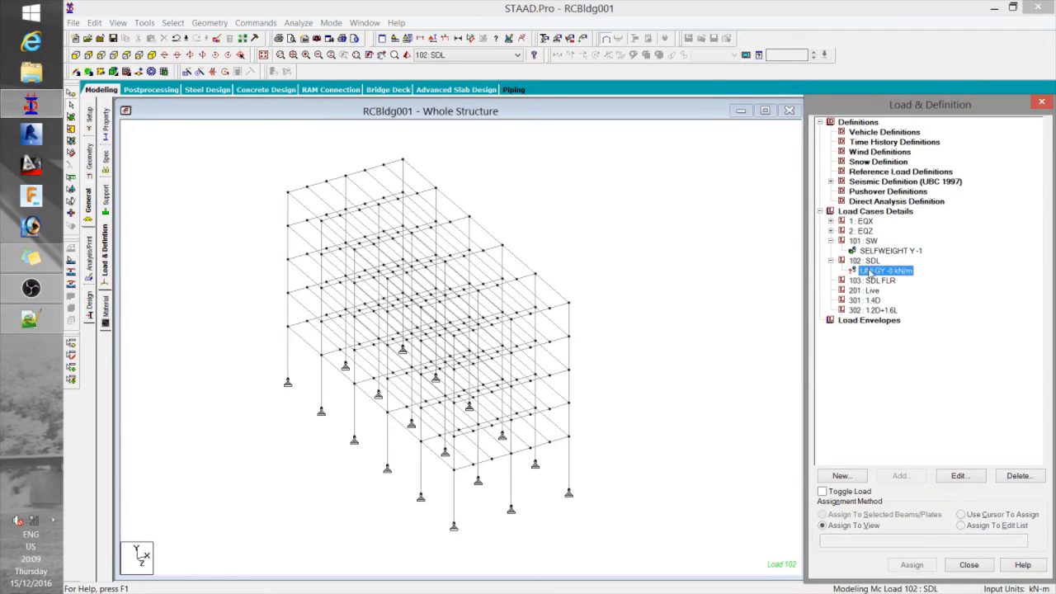
pyautogui.click(651, 225)
pyautogui.click(831, 182)
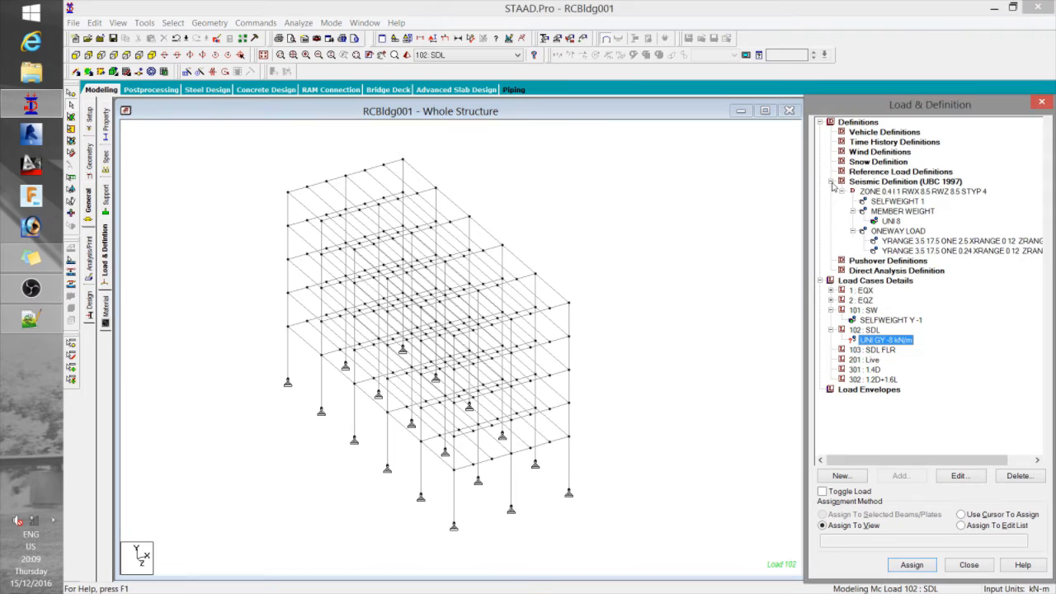
pyautogui.click(888, 221)
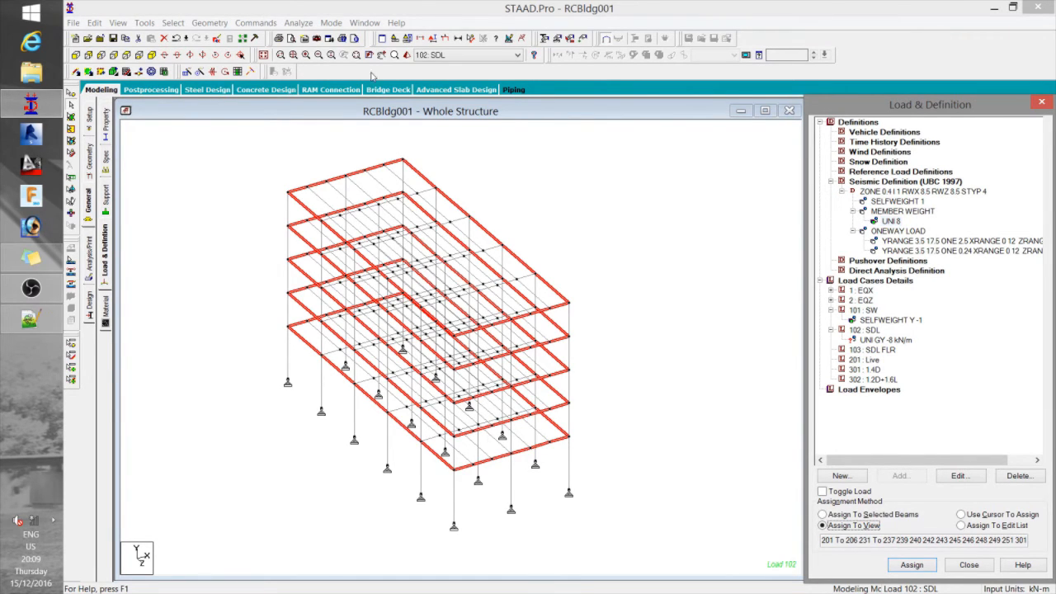
pyautogui.click(119, 22)
pyautogui.click(156, 69)
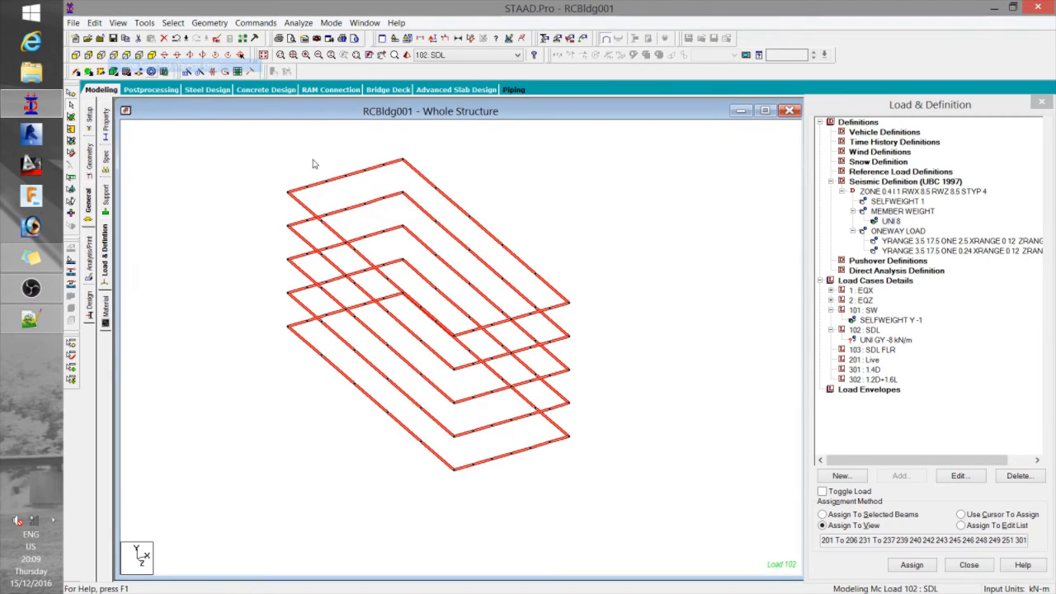
# - Assign the -8 kN/m uniform load of case 102 to the isolated perimeter beams with the Assign To View method
pyautogui.click(871, 341)
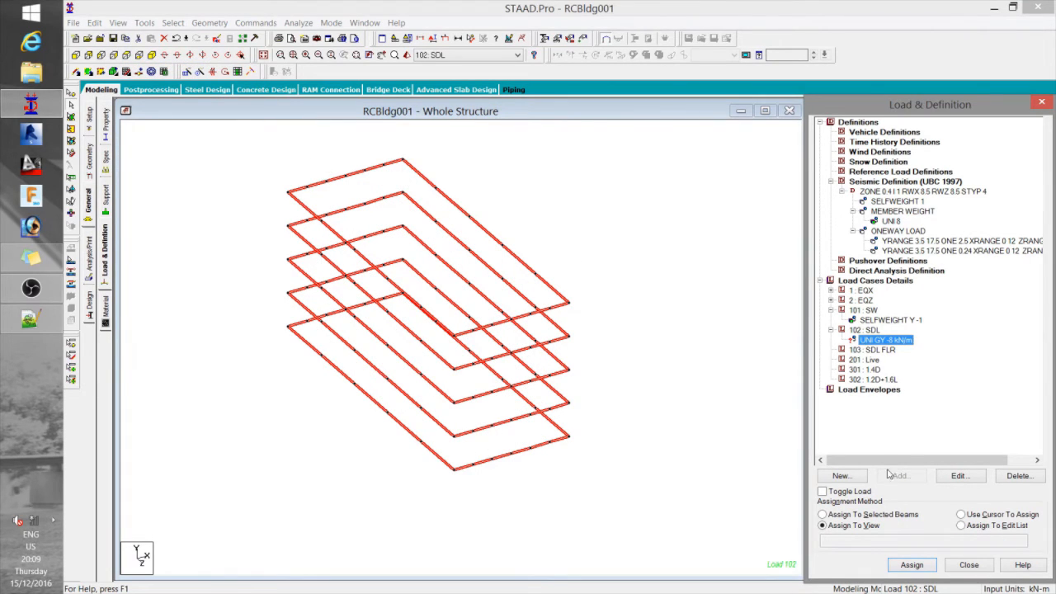
pyautogui.click(914, 566)
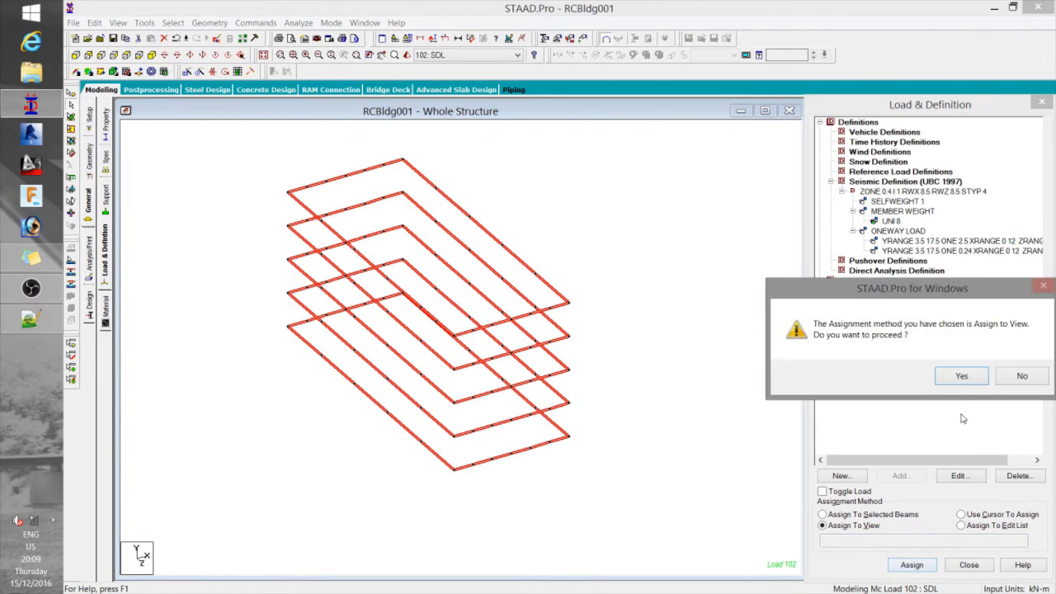
pyautogui.click(962, 380)
pyautogui.click(710, 244)
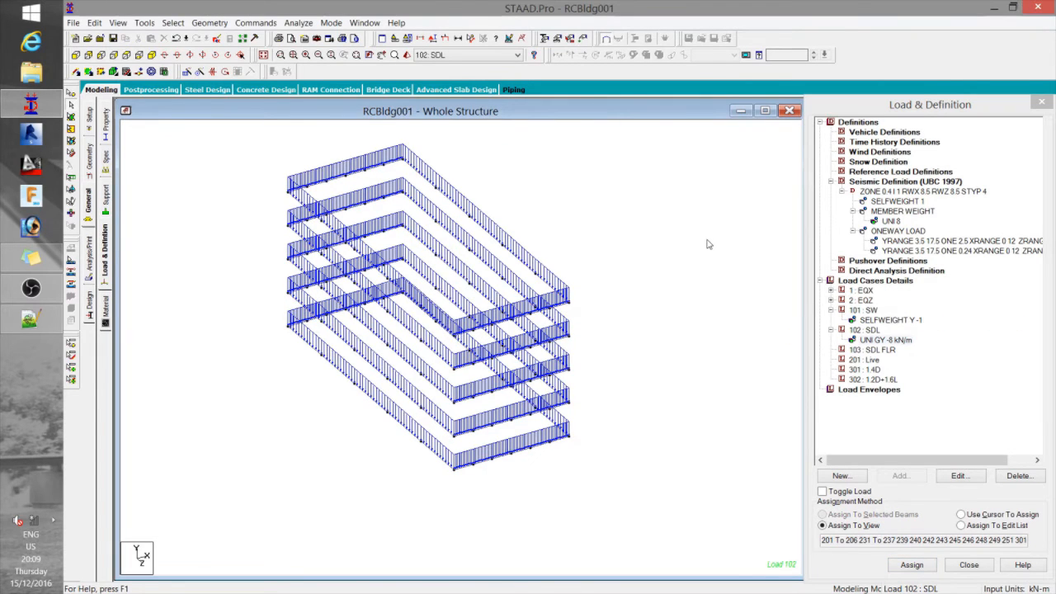
# - Collapse load cases 101 and 102 and restore the display of the whole structure
pyautogui.click(830, 330)
pyautogui.click(830, 310)
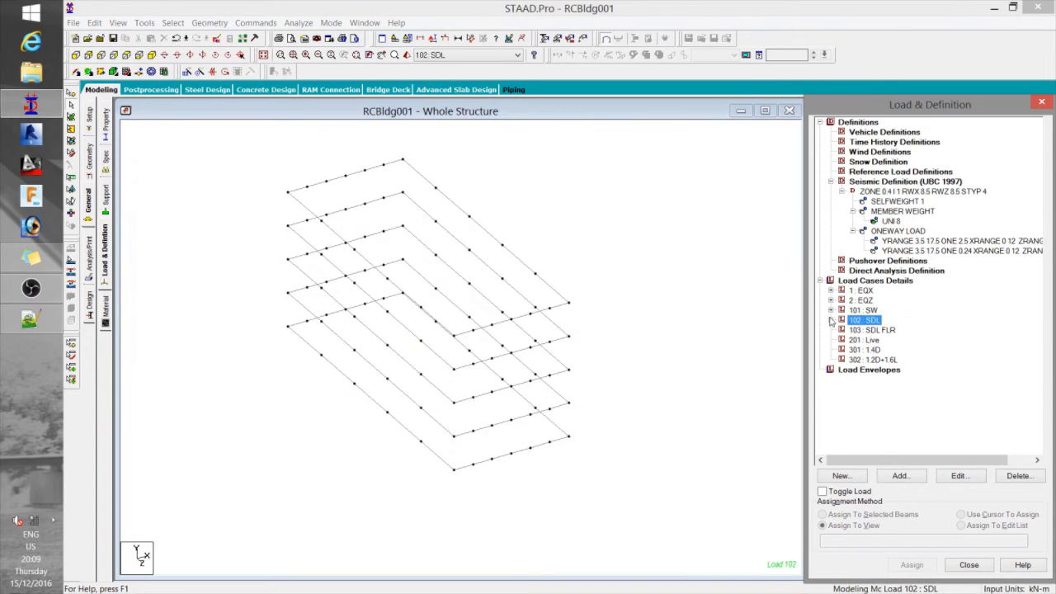
pyautogui.click(890, 244)
pyautogui.click(712, 229)
pyautogui.hotkey('alt', 'v')
pyautogui.press('Escape')
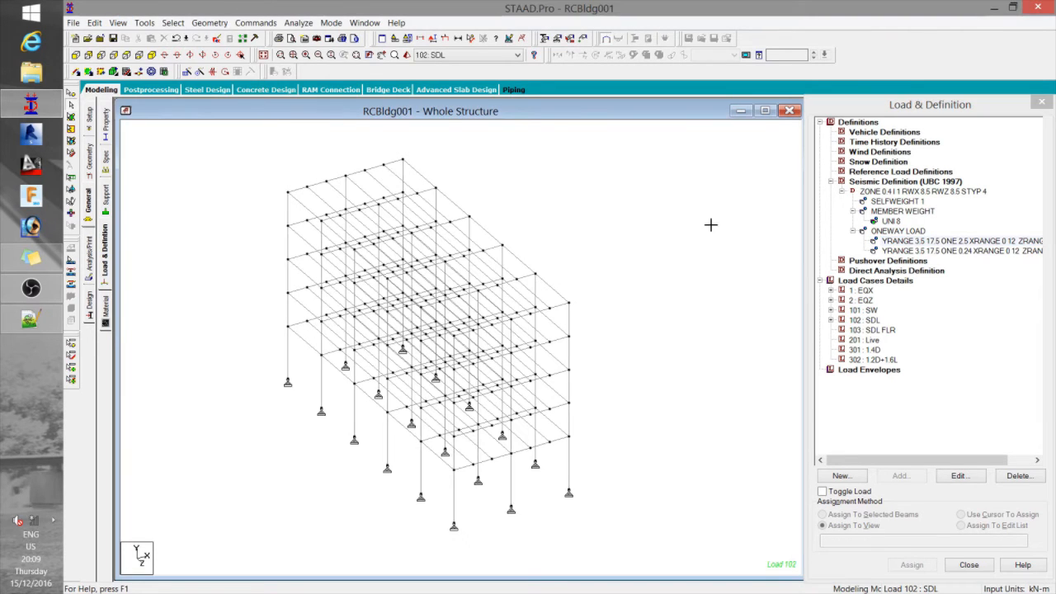
# - Start a Global Y floor load in case 103: SDL FLR with -2.5 kN/m2 pressure and one-way distribution, matching the seismic floor weight
pyautogui.click(896, 242)
pyautogui.doubleClick(894, 244)
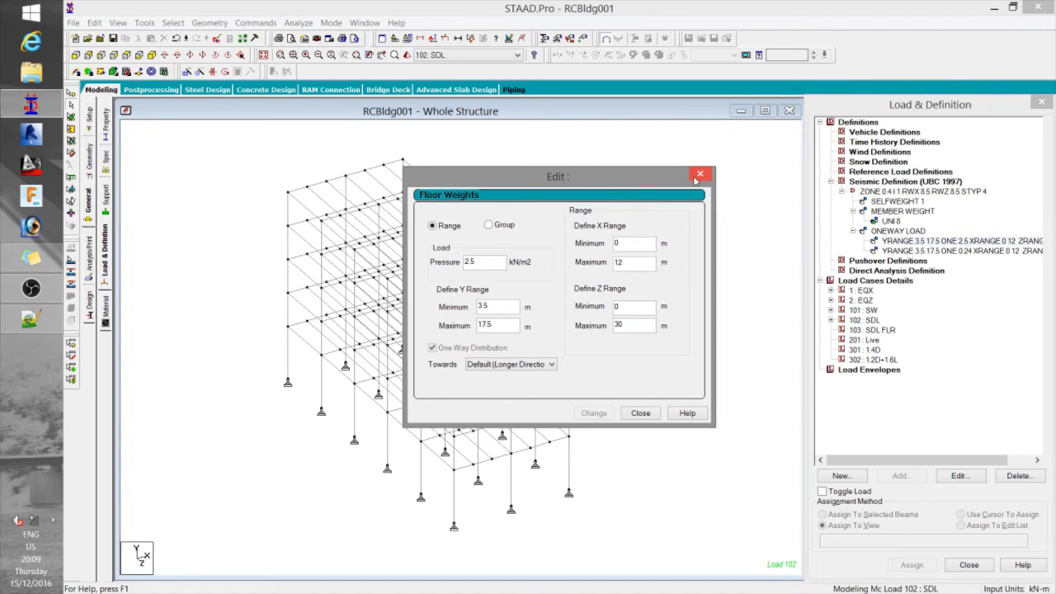
pyautogui.click(699, 176)
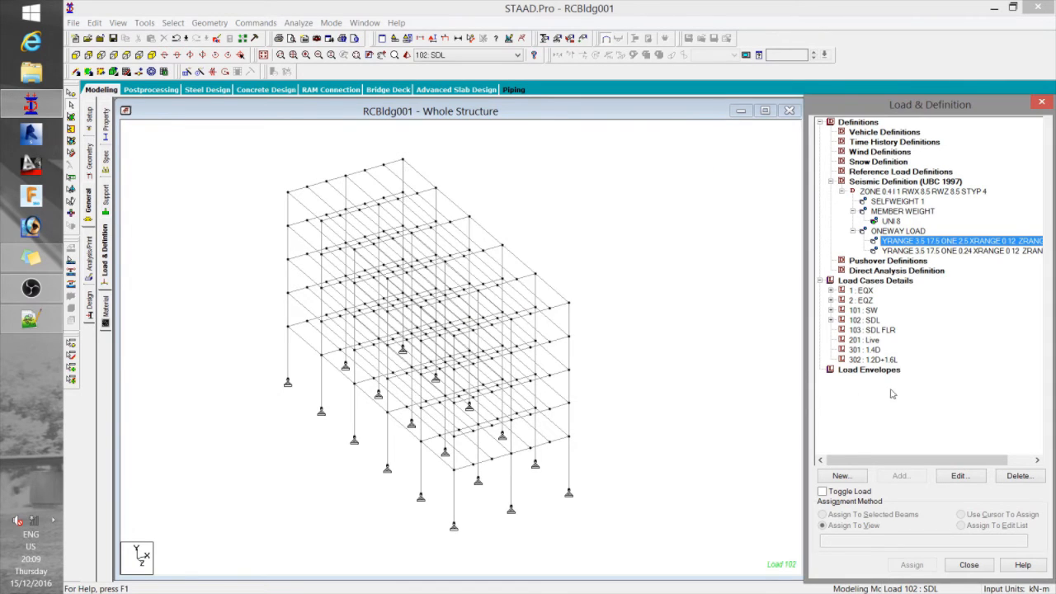
pyautogui.click(872, 330)
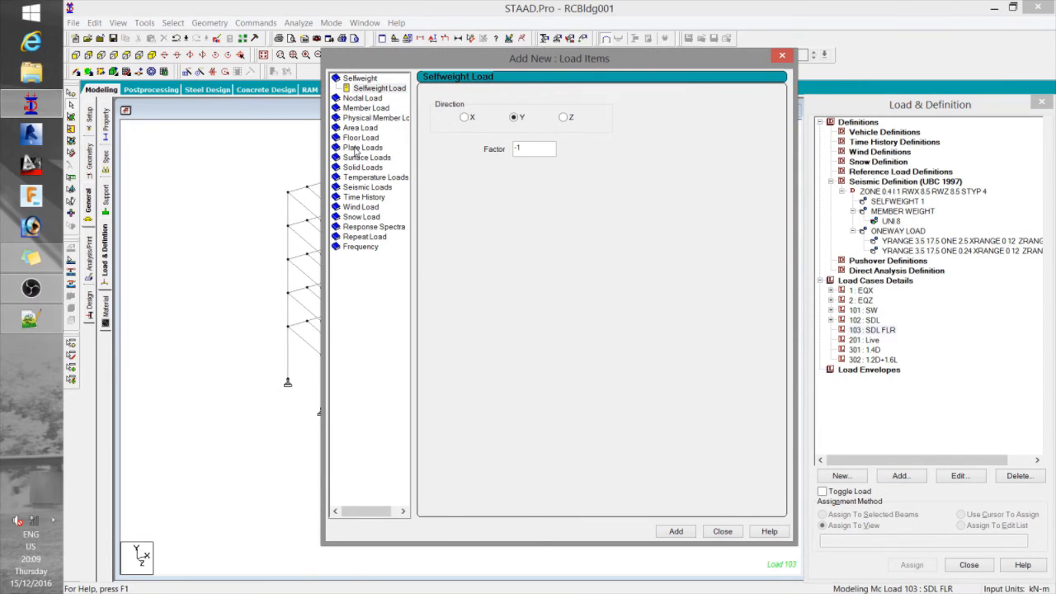
pyautogui.click(359, 138)
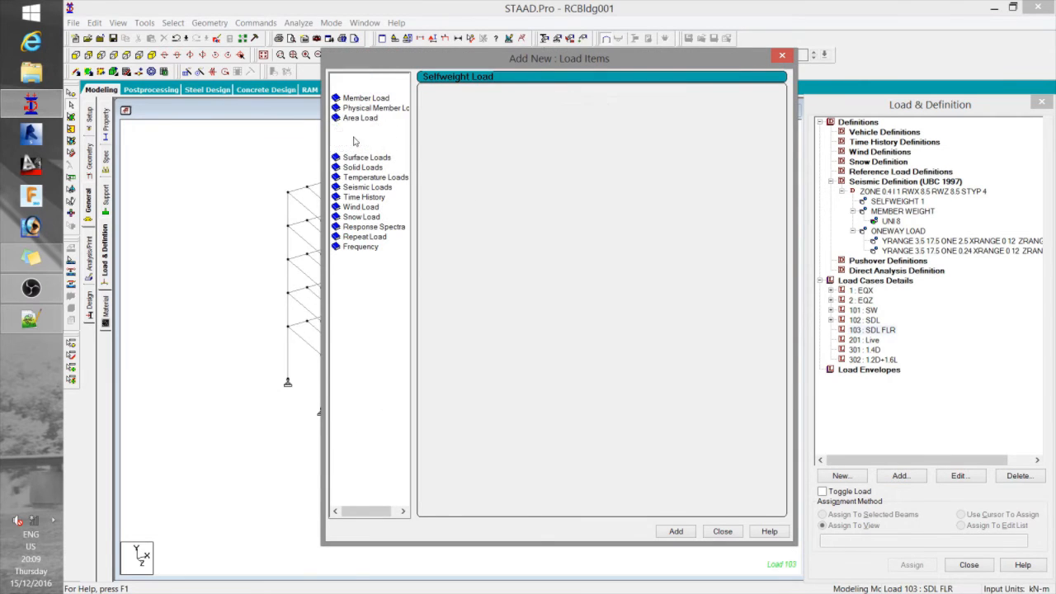
pyautogui.doubleClick(482, 161)
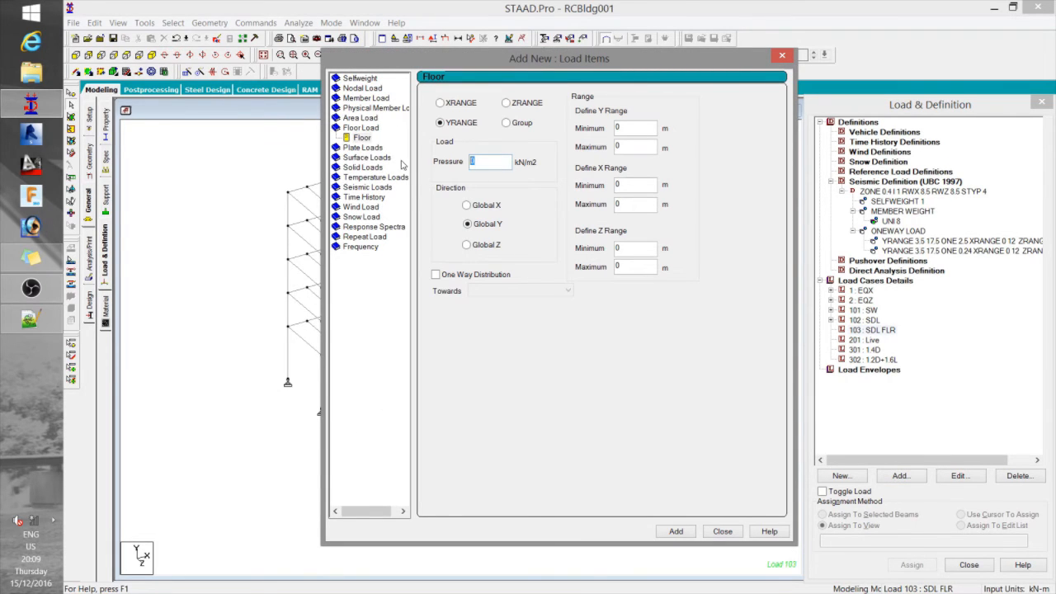
pyautogui.write('-2.5')
pyautogui.click(437, 276)
# - Set the floor load's ranges to Y 3.5–17.5, X 0–12 and Z 0–30 m, add it to case 103 and display it on the model
pyautogui.moveTo(643, 126); pyautogui.dragTo(577, 128)
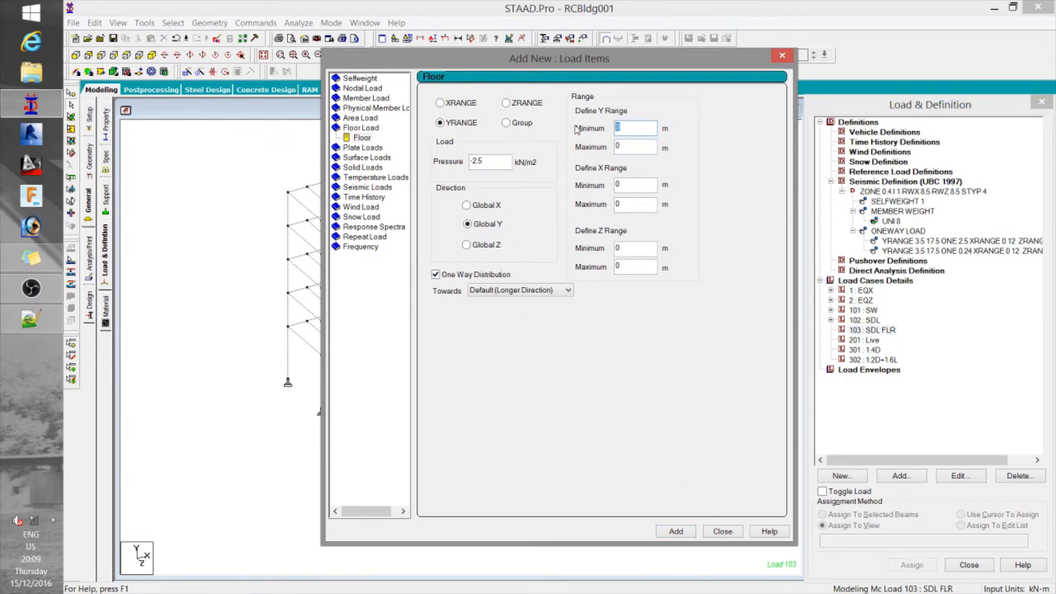
pyautogui.write('3')
pyautogui.press('Tab')
pyautogui.press('Tab')
pyautogui.click(676, 531)
pyautogui.click(722, 531)
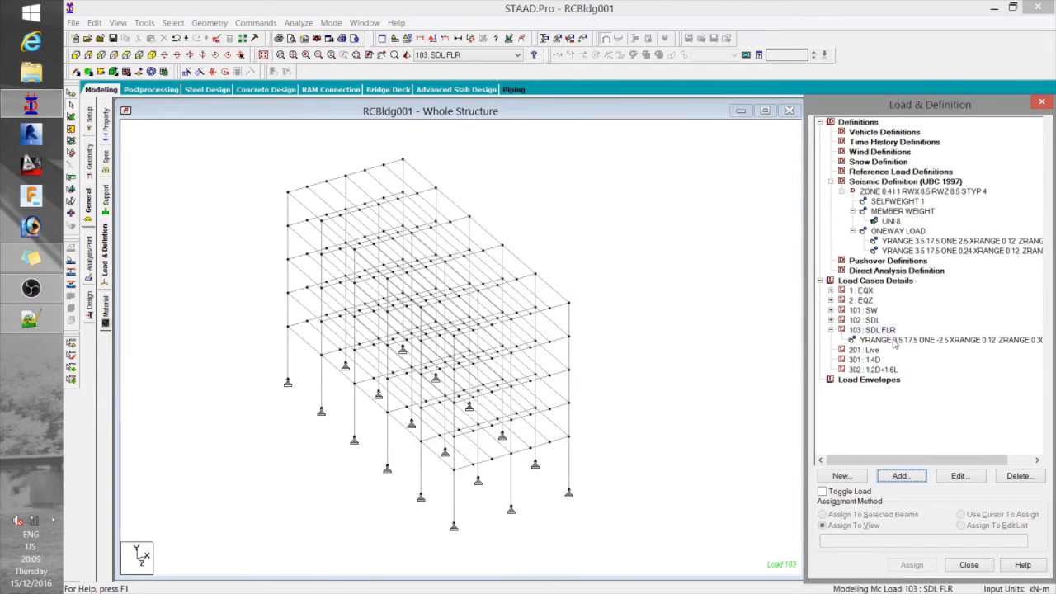
pyautogui.click(893, 340)
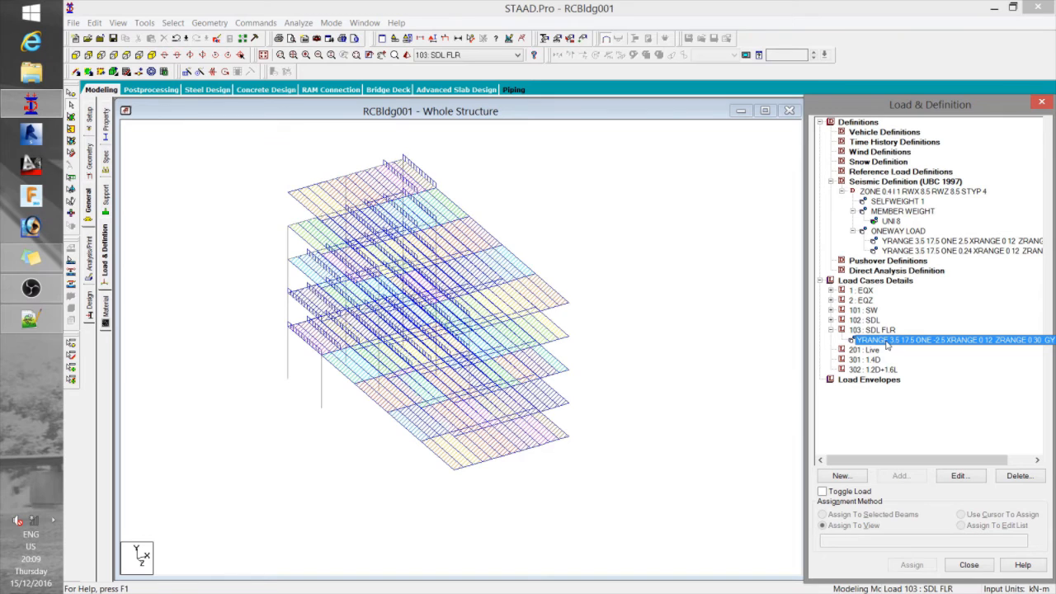
pyautogui.click(831, 330)
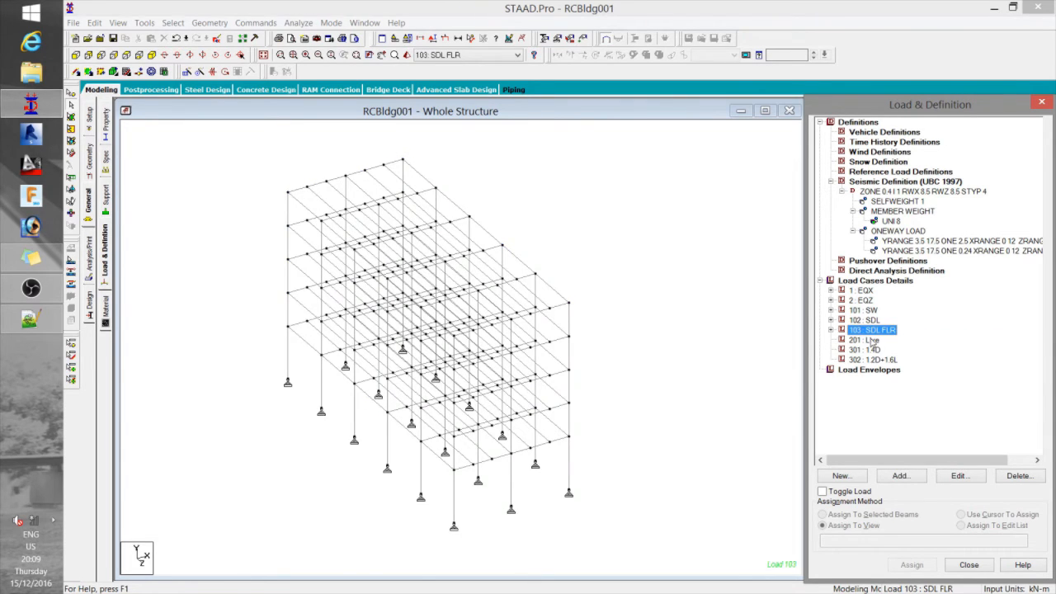
pyautogui.click(868, 340)
pyautogui.click(901, 476)
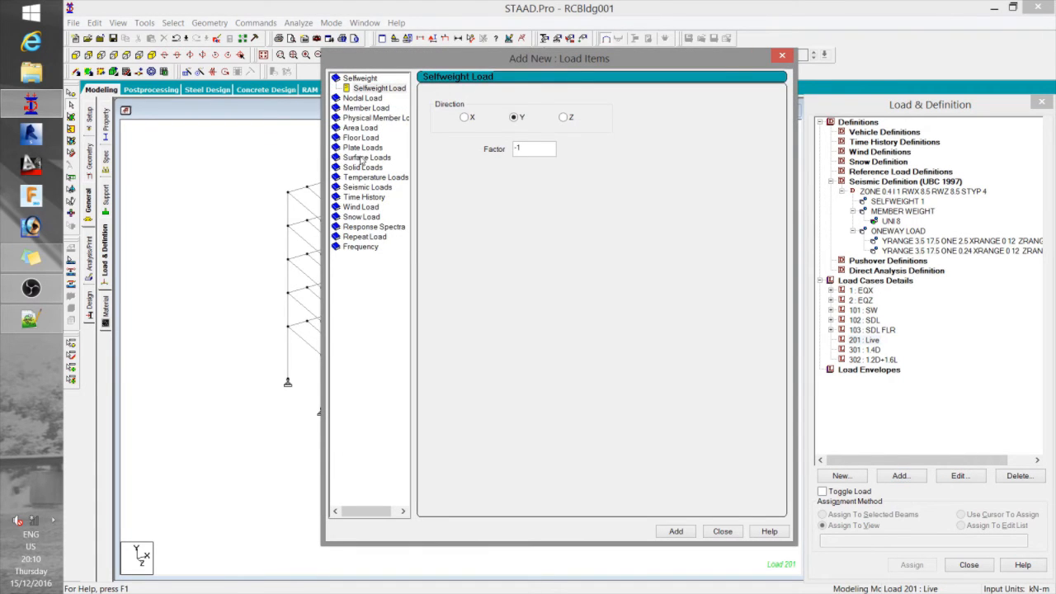
pyautogui.click(361, 138)
pyautogui.doubleClick(474, 161)
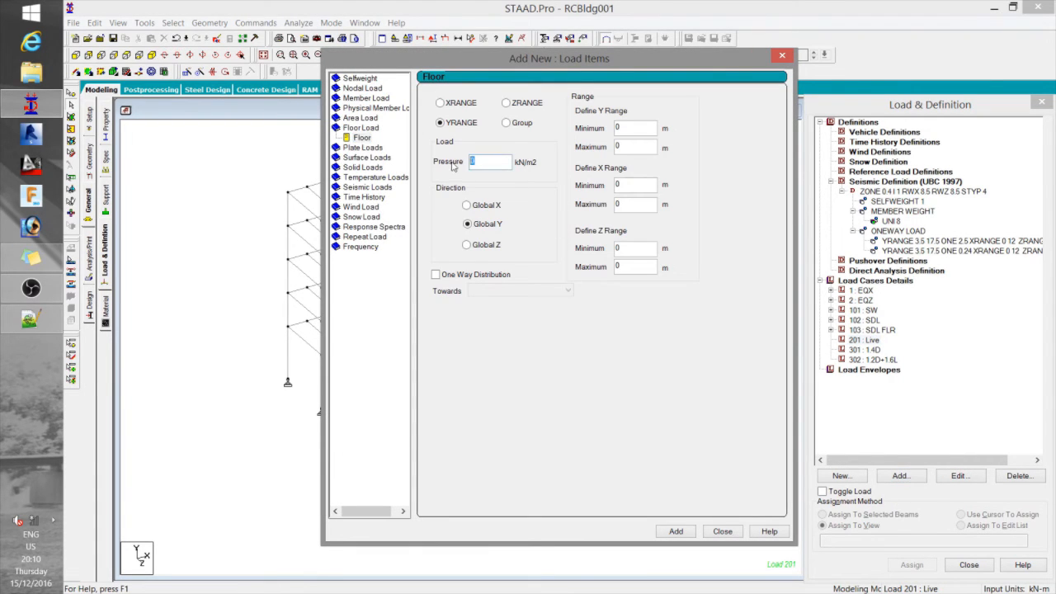
pyautogui.write('-2.4')
pyautogui.press('Return')
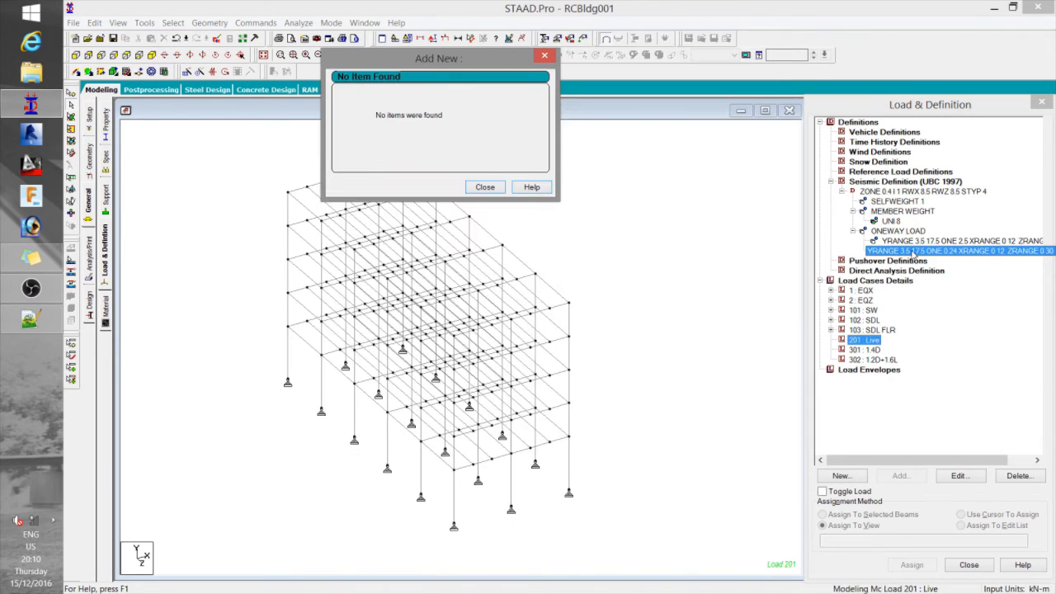
pyautogui.click(543, 58)
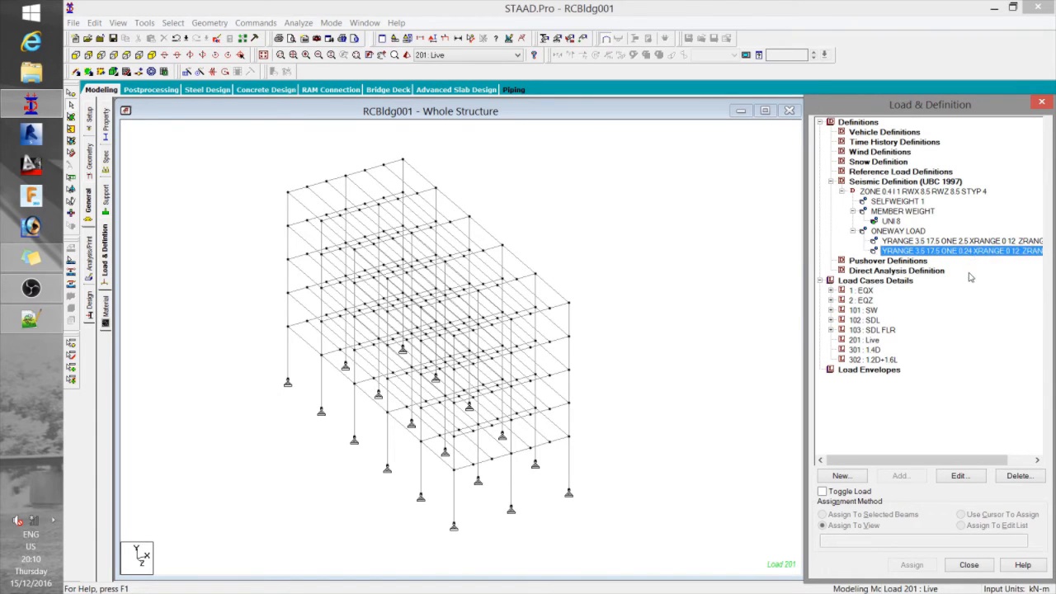
# - Define a floor load for case 201: Live with -2.4 kN/m2 pressure over Y 3.5–17.5, X 0–12 and Z 0–30 m
pyautogui.click(873, 341)
pyautogui.click(908, 478)
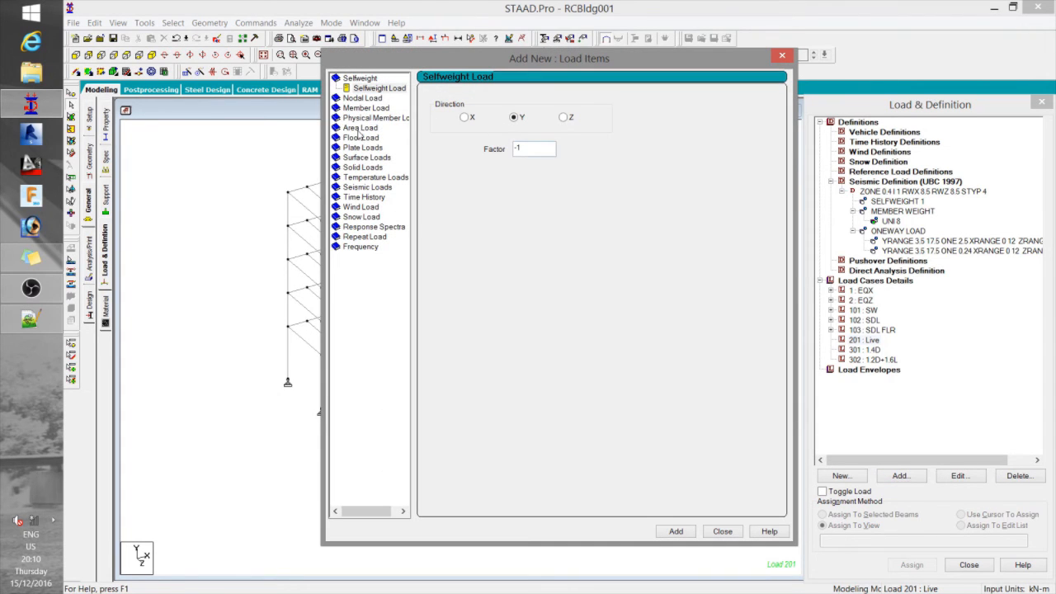
pyautogui.click(361, 137)
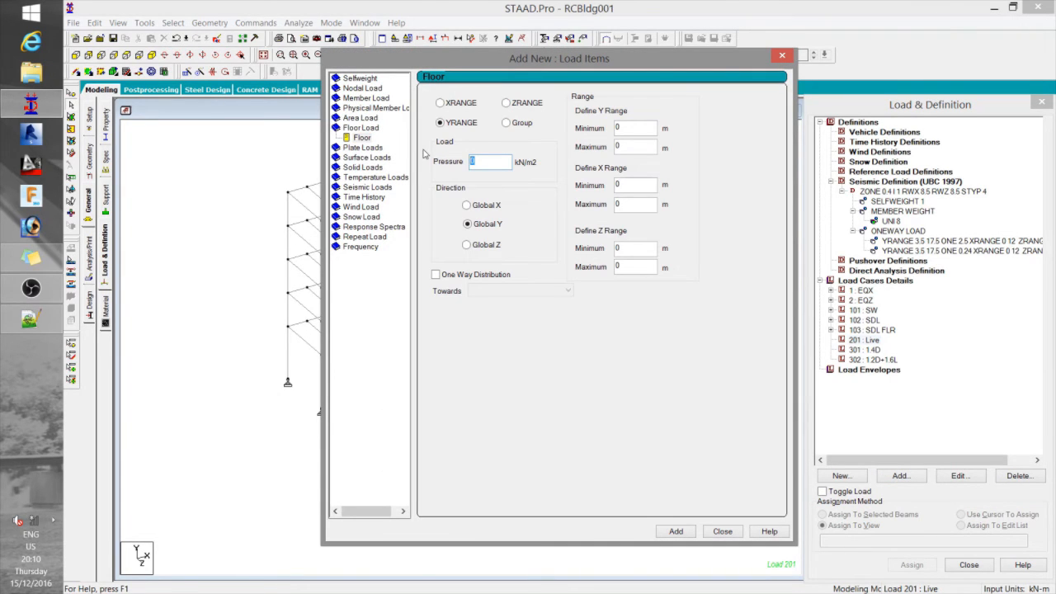
pyautogui.write('-2.4')
pyautogui.press('Tab')
pyautogui.write('3.5')
pyautogui.press('Tab')
pyautogui.hotkey('shift', 'Tab')
pyautogui.write('17.5')
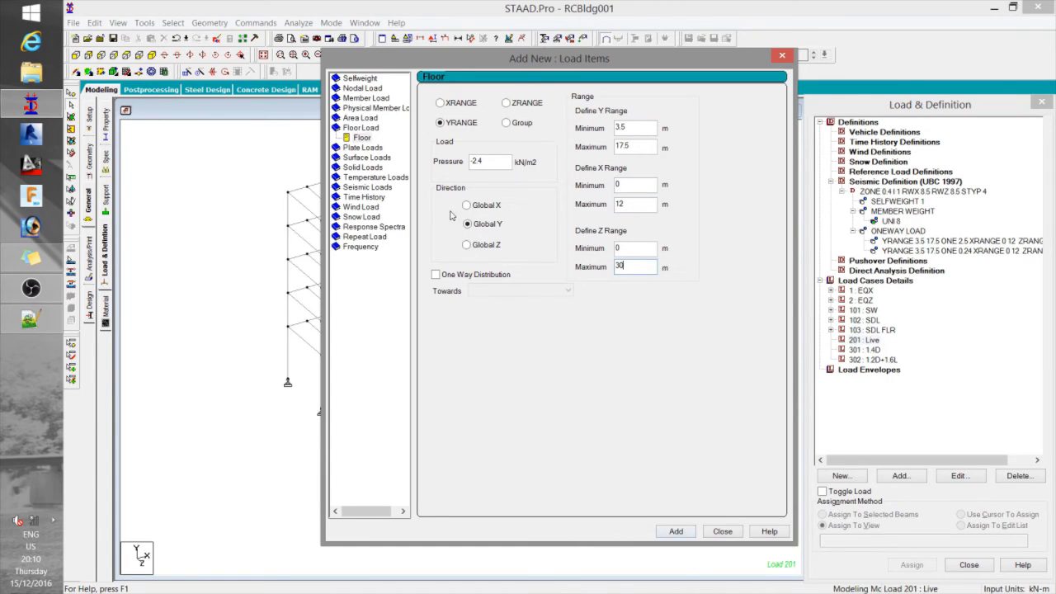
# - Give the live floor load one-way distribution, add it to case 201 and collapse that case
pyautogui.click(443, 279)
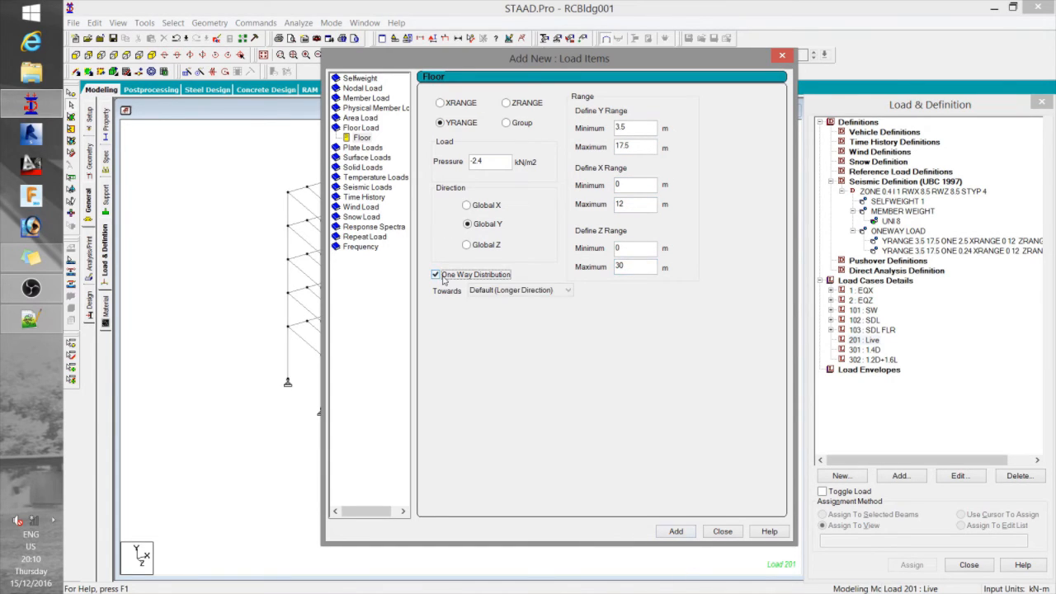
pyautogui.click(689, 534)
pyautogui.click(724, 532)
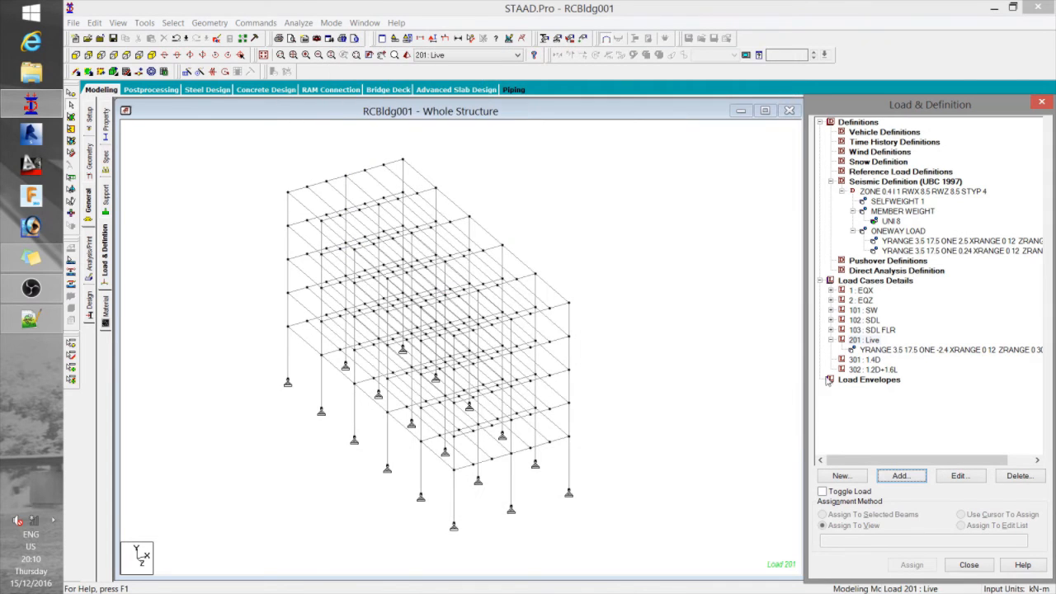
pyautogui.click(831, 340)
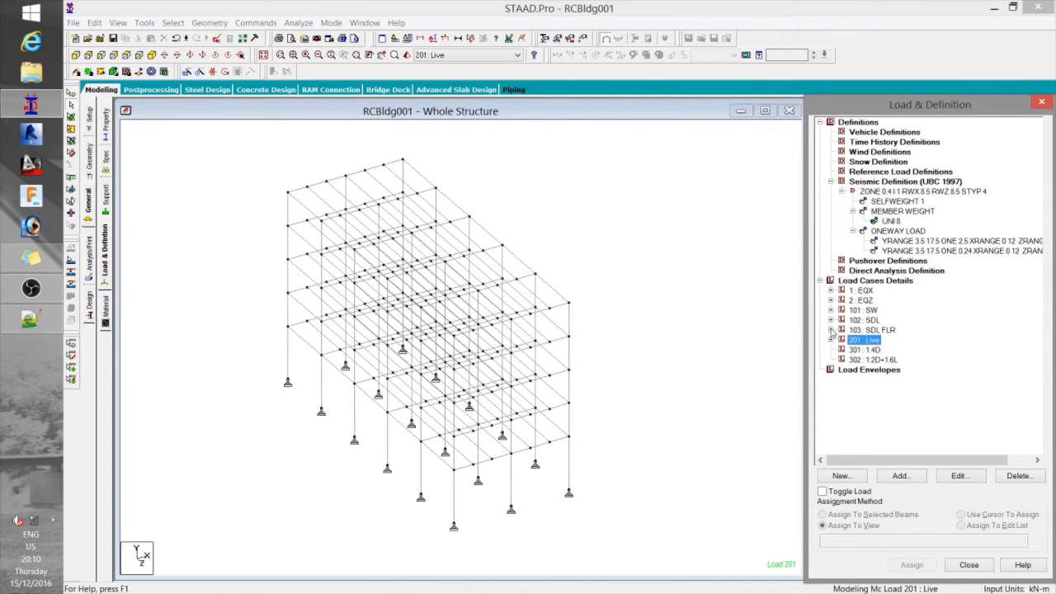
pyautogui.click(831, 338)
pyautogui.click(831, 338)
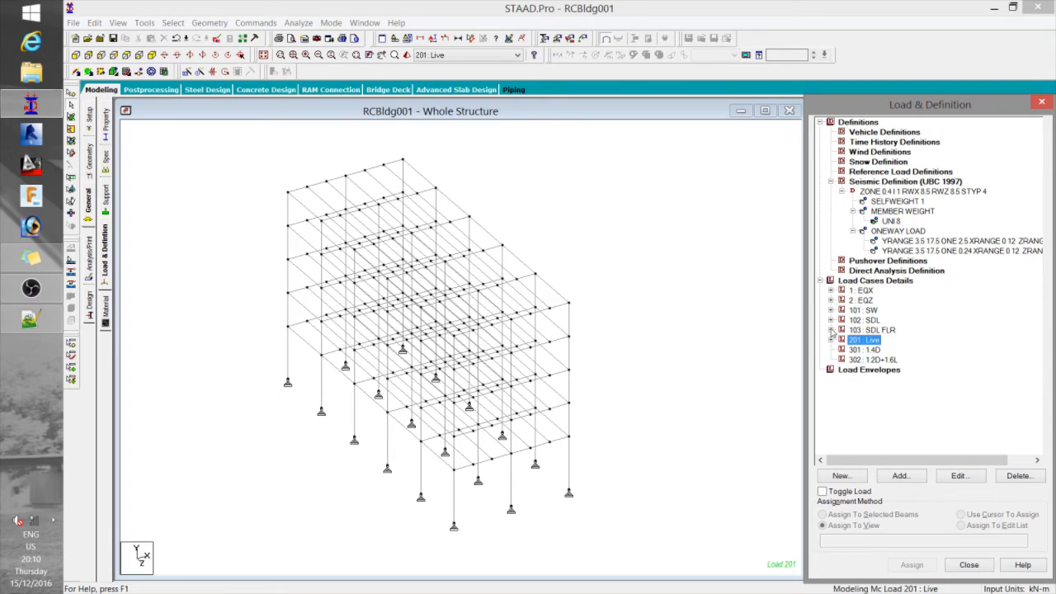
pyautogui.click(723, 295)
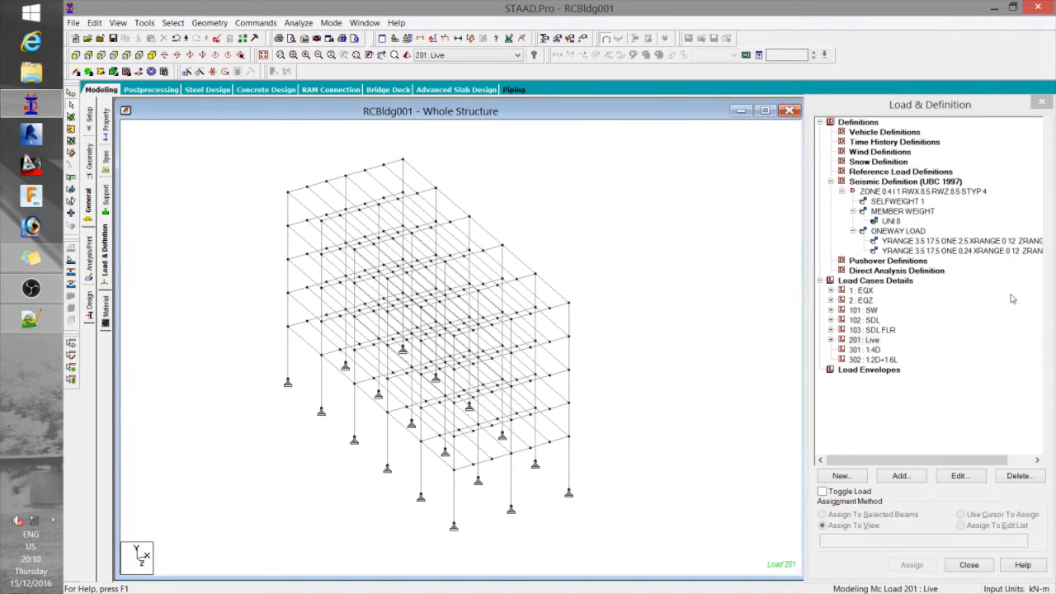
# - Isolate the beams of the topmost floor level and show them in plan view
pyautogui.click(113, 55)
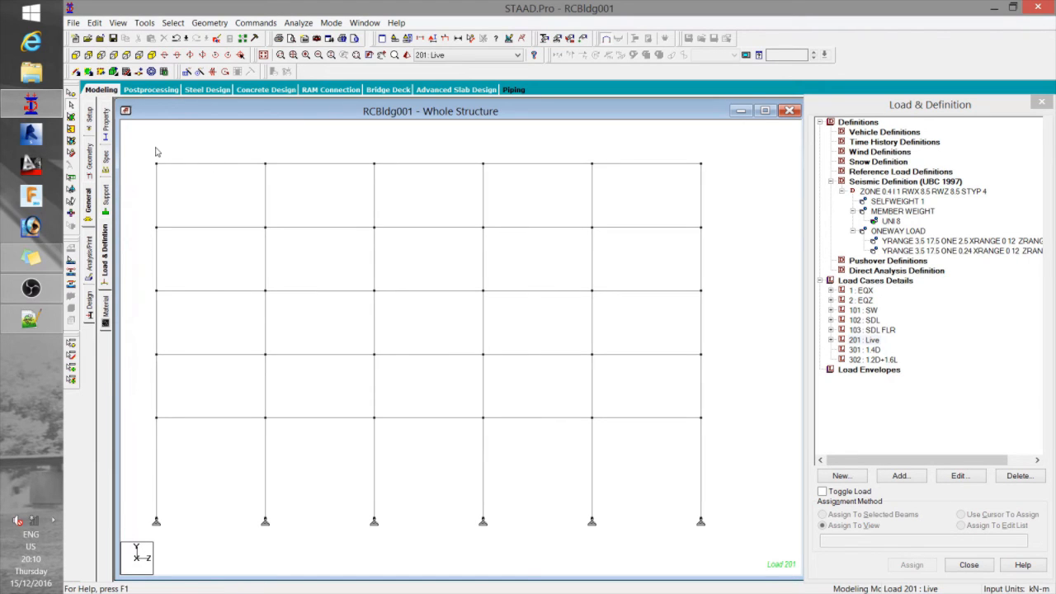
pyautogui.moveTo(155, 151); pyautogui.dragTo(732, 197)
pyautogui.hotkey('ctrl', 'shift', 'v')
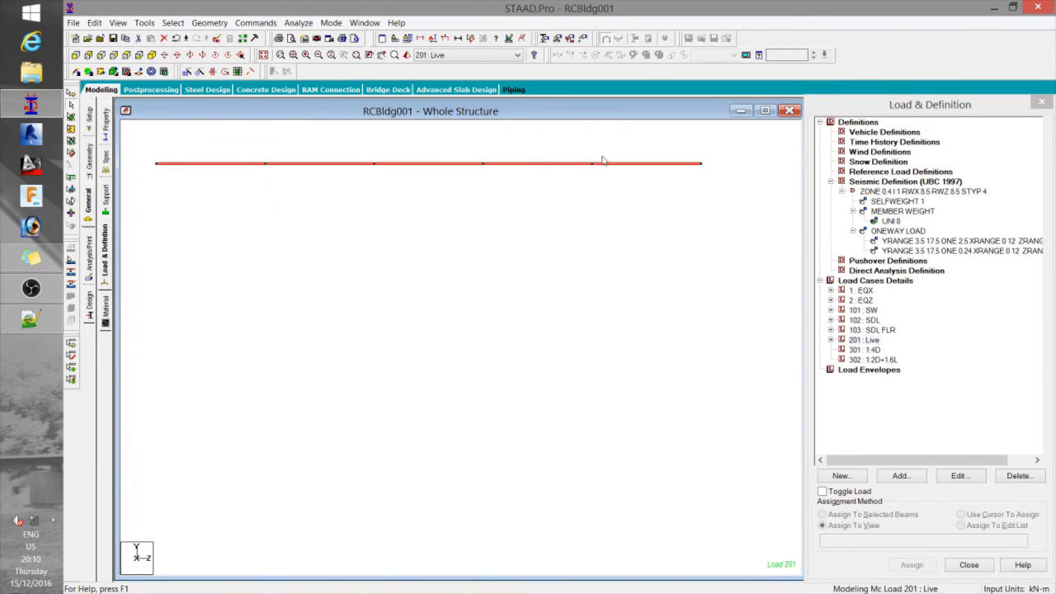
pyautogui.click(152, 56)
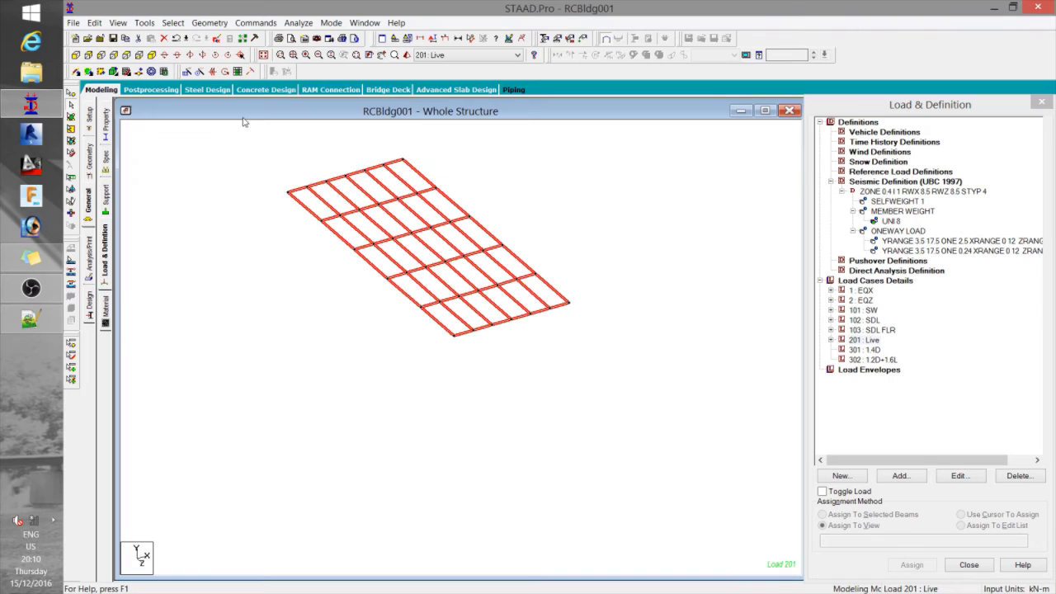
pyautogui.click(126, 56)
pyautogui.moveTo(368, 271); pyautogui.dragTo(429, 290, button='middle')
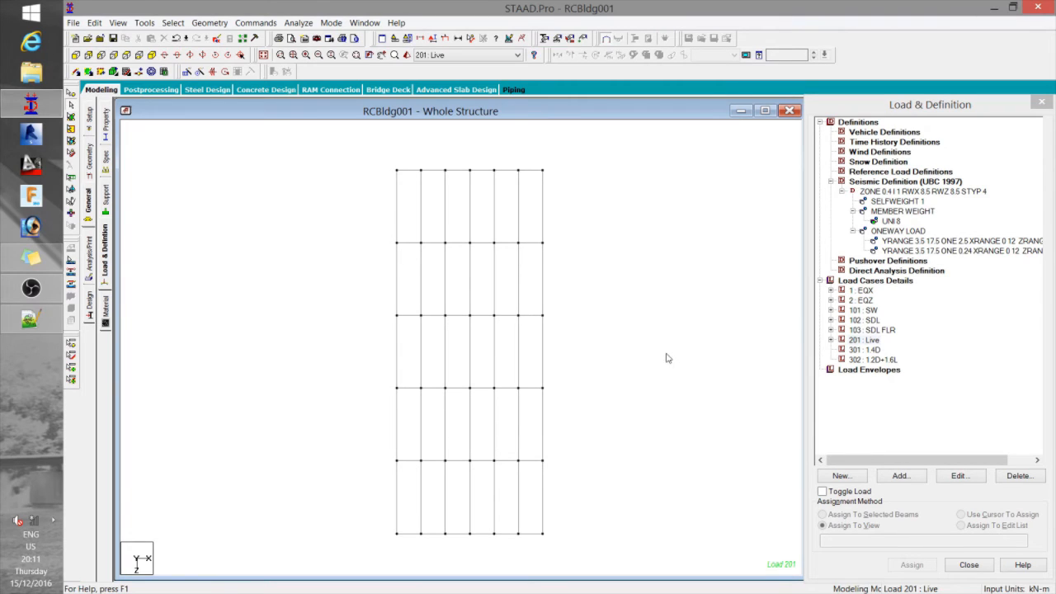
# - Review the floor load items in cases 103: SDL FLR and 201: Live, and collapse both cases
pyautogui.click(832, 341)
pyautogui.click(832, 340)
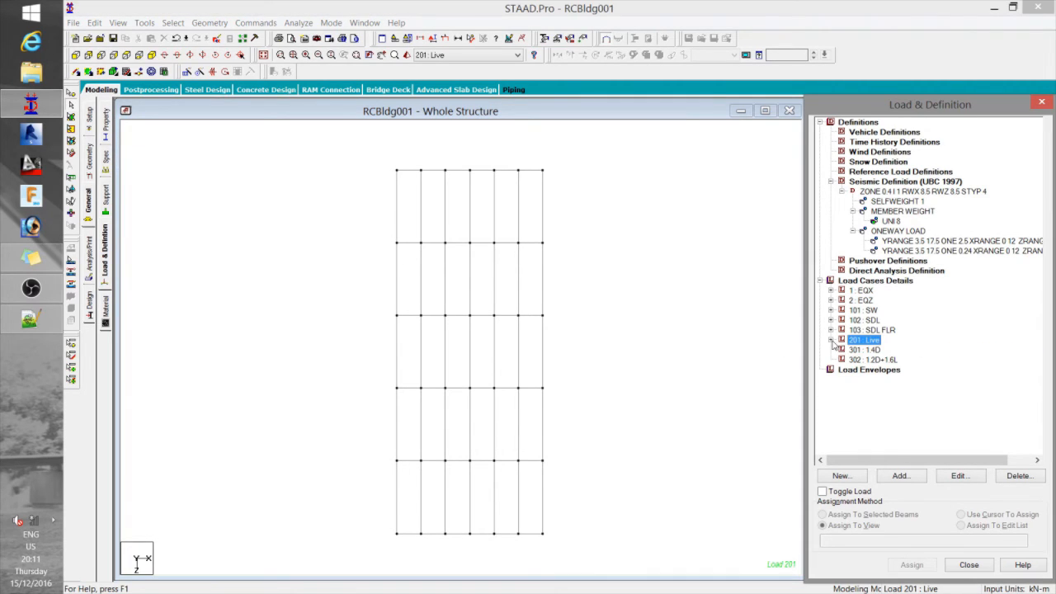
pyautogui.click(831, 300)
pyautogui.click(830, 300)
pyautogui.click(831, 340)
pyautogui.click(830, 330)
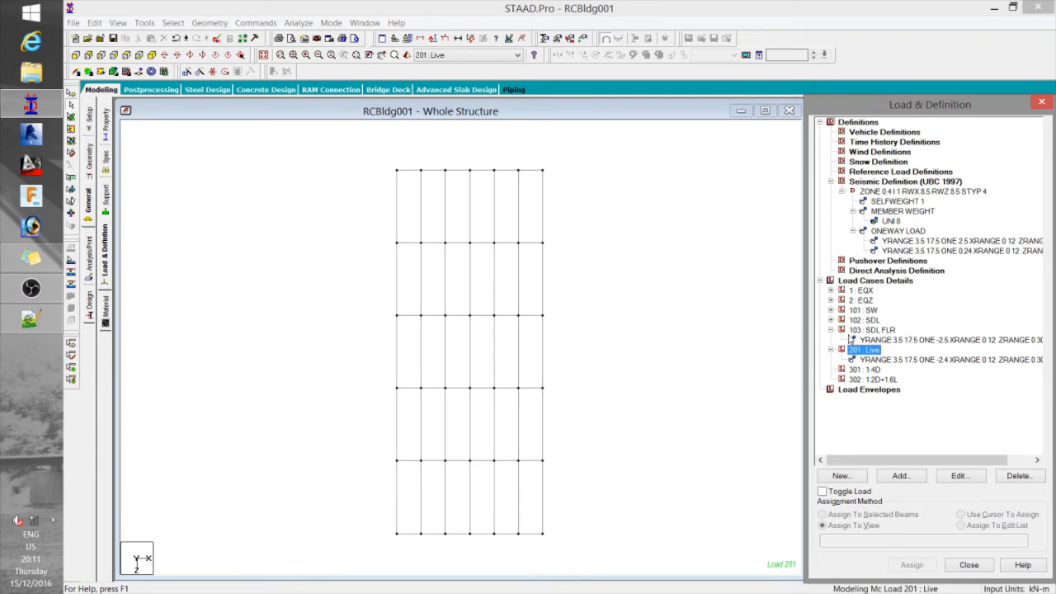
pyautogui.click(858, 340)
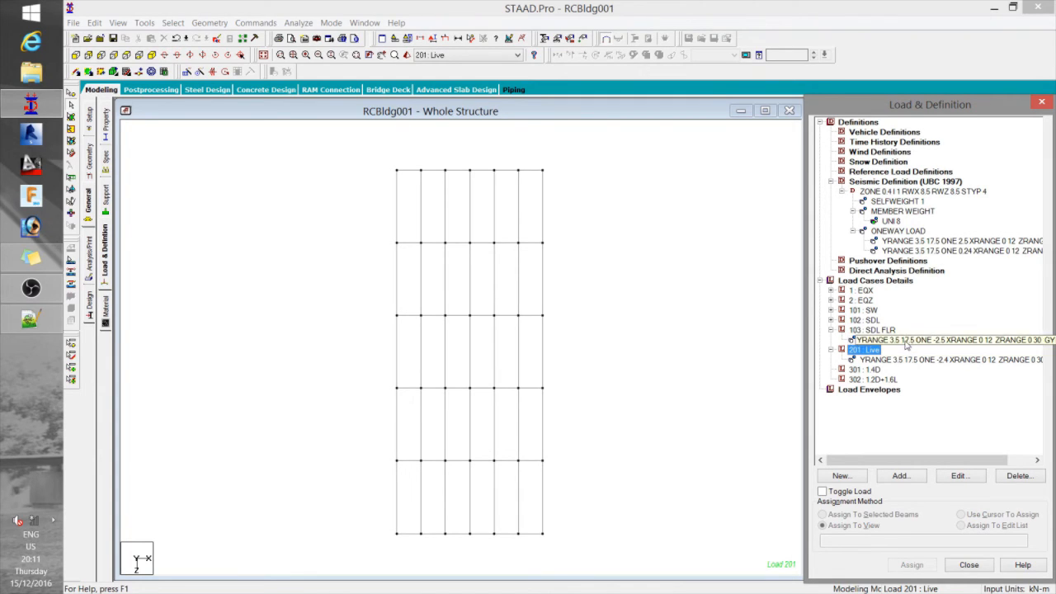
pyautogui.click(830, 330)
pyautogui.click(831, 340)
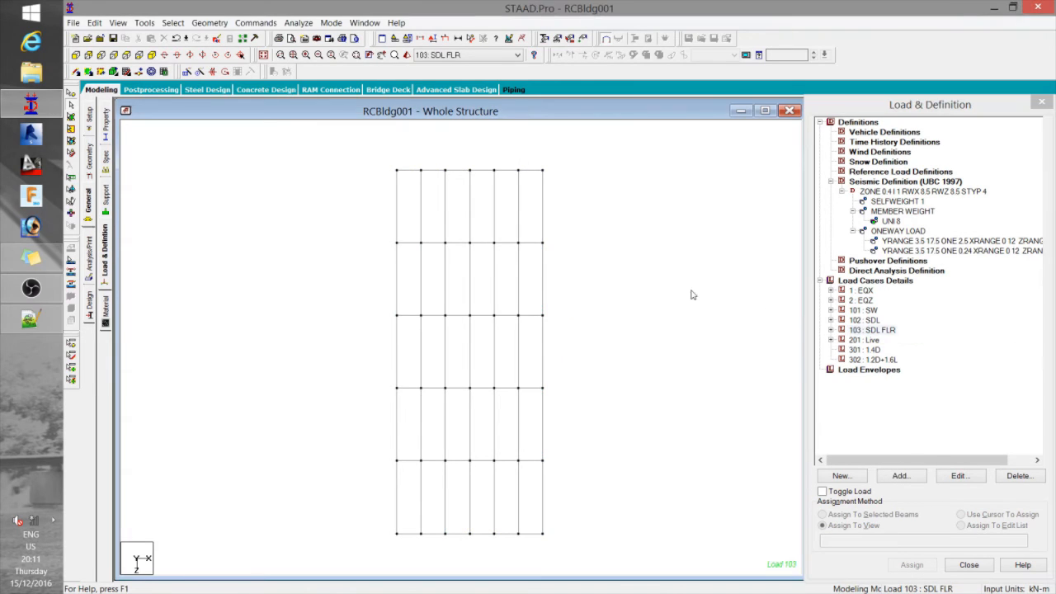
# - Start a repeat load in case 301: 1.4D that includes load cases 101, 102 and 103
pyautogui.click(863, 349)
pyautogui.click(897, 475)
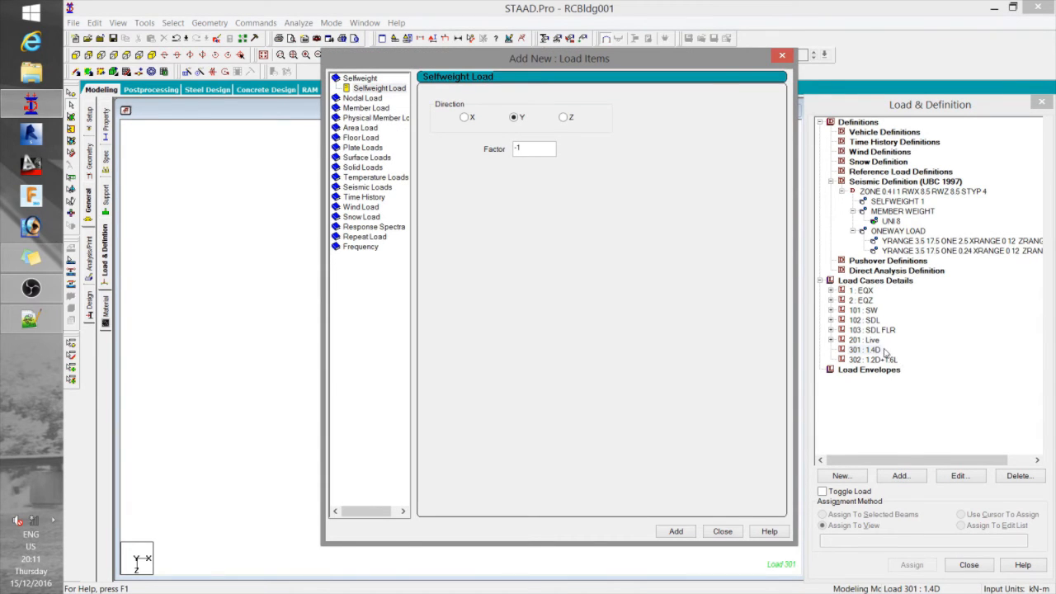
pyautogui.click(362, 237)
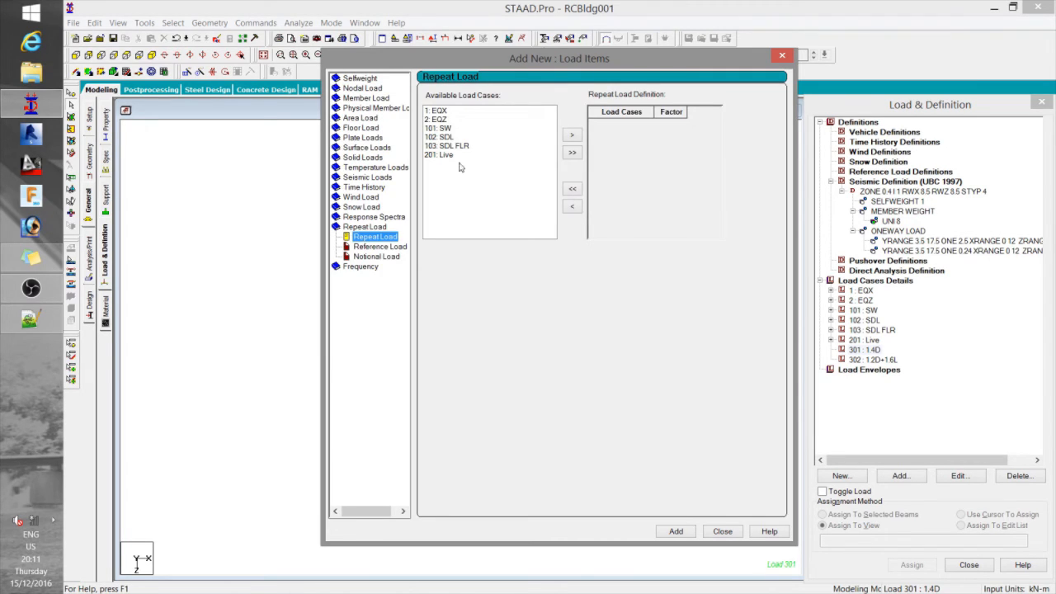
pyautogui.moveTo(451, 129); pyautogui.dragTo(452, 147)
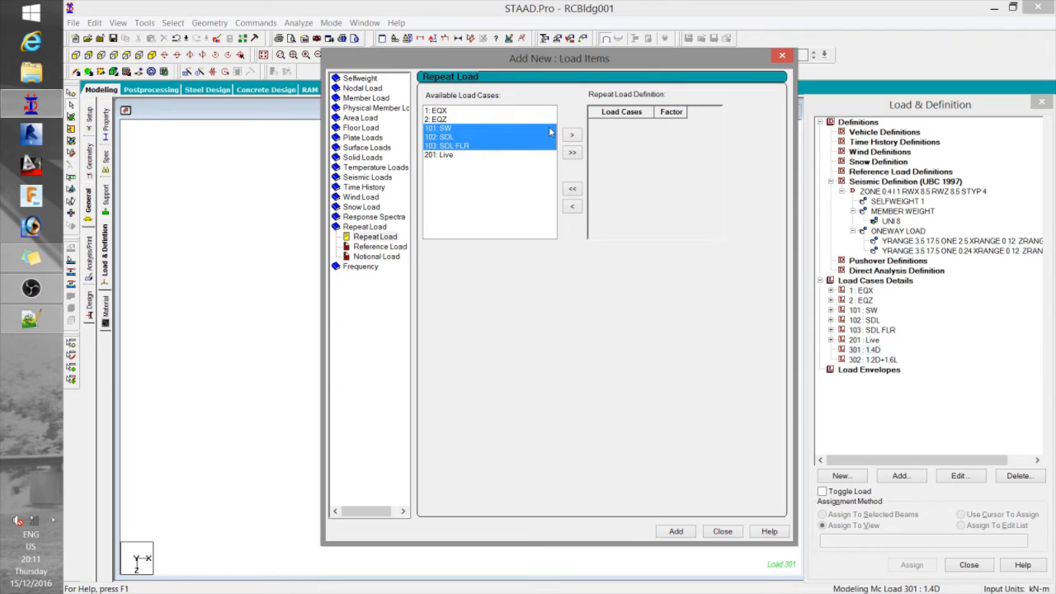
pyautogui.click(572, 134)
# - Set the factors of load cases 101, 102 and 103 to 1.4 and add the repeat load to case 301: 1.4D
pyautogui.click(671, 124)
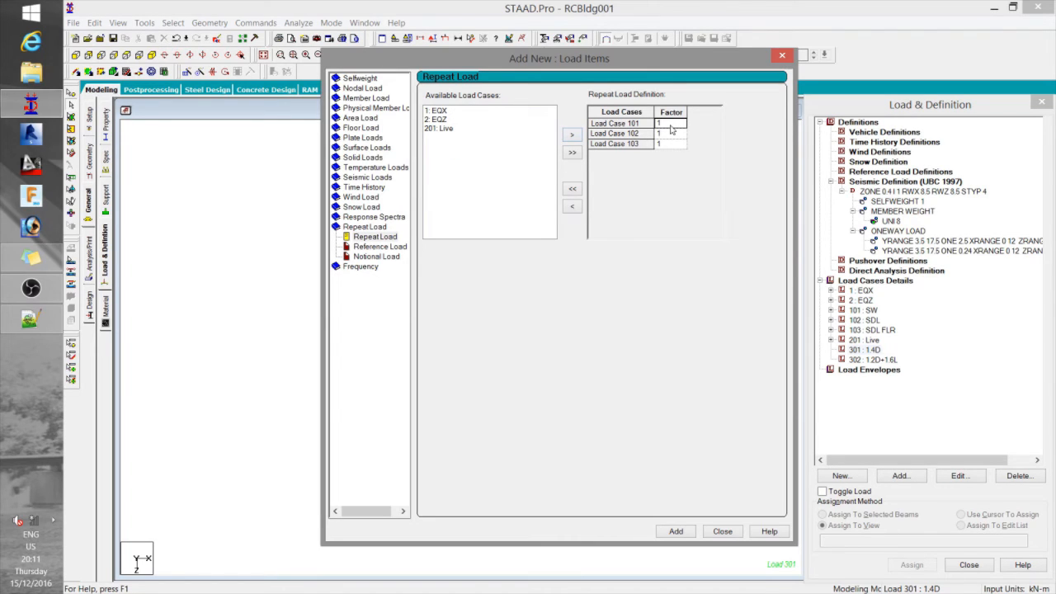
pyautogui.write('.4')
pyautogui.press('Return')
pyautogui.click(674, 135)
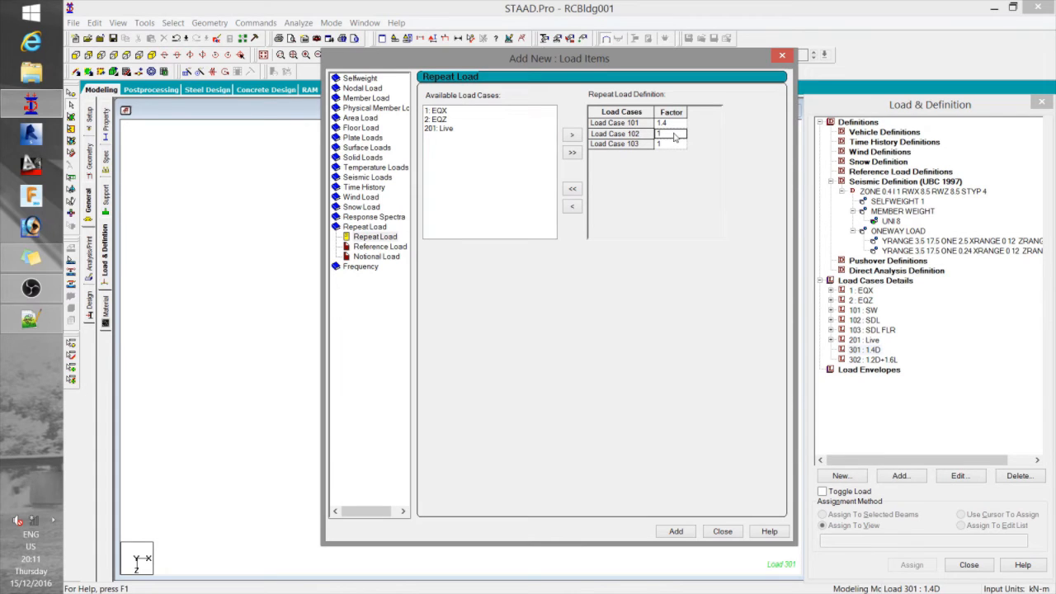
pyautogui.click(674, 134)
pyautogui.click(673, 144)
pyautogui.click(671, 143)
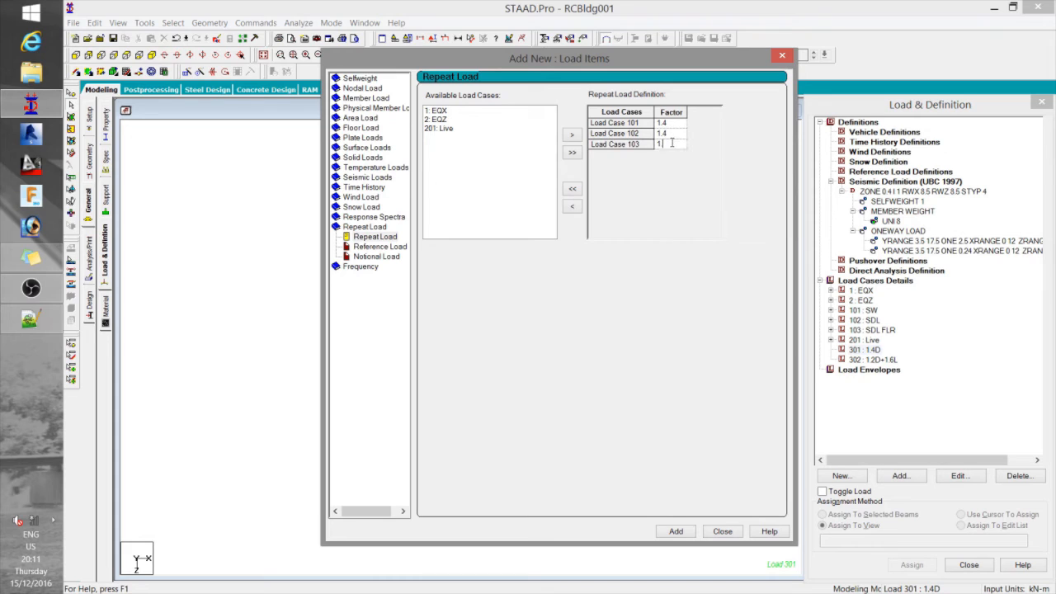
pyautogui.write('.4')
pyautogui.click(676, 532)
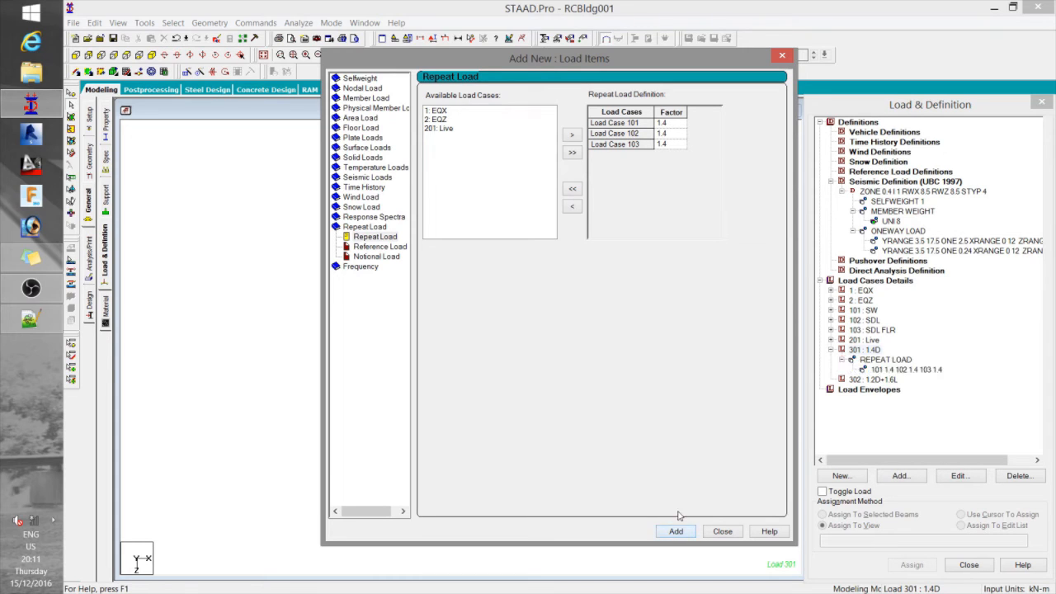
# - Start a repeat load in case 302: 1.2D+1.6L that includes load cases 101, 102, 103 and 201
pyautogui.click(883, 382)
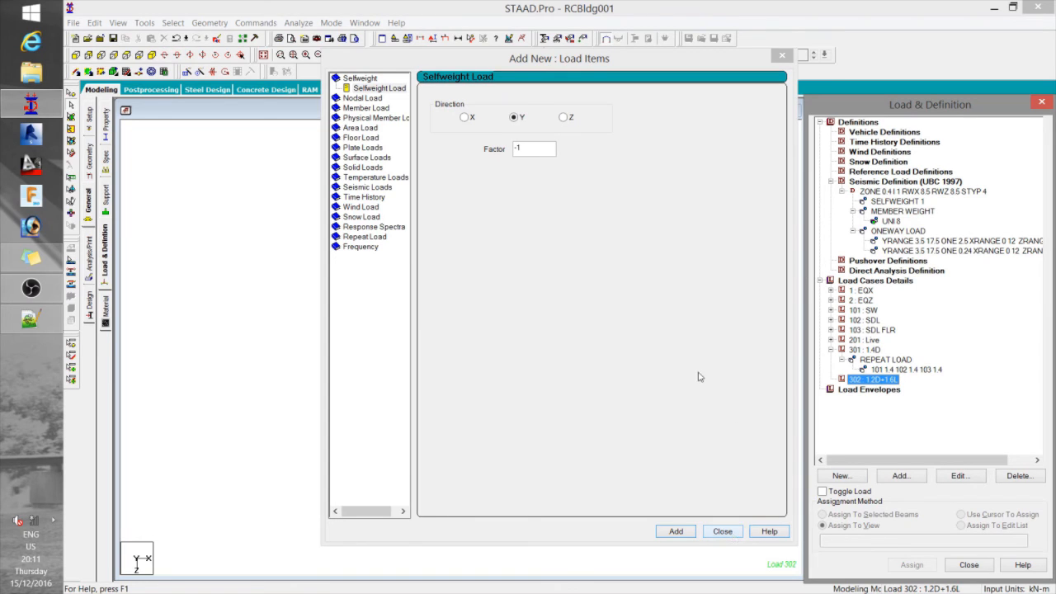
pyautogui.click(368, 238)
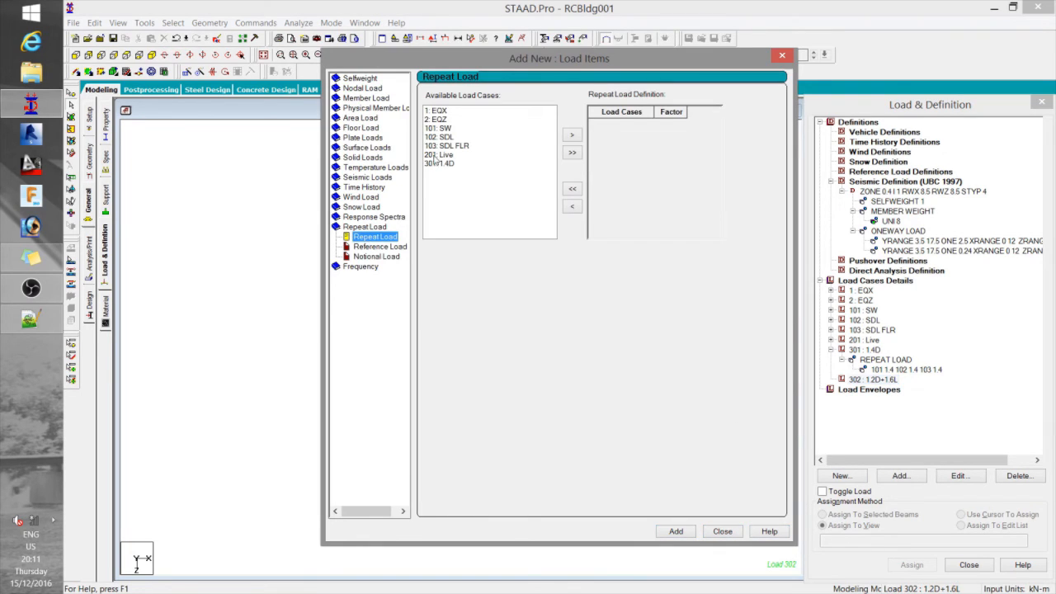
pyautogui.click(451, 130)
pyautogui.keyDown('shift'); pyautogui.click(447, 154); pyautogui.keyUp('shift')
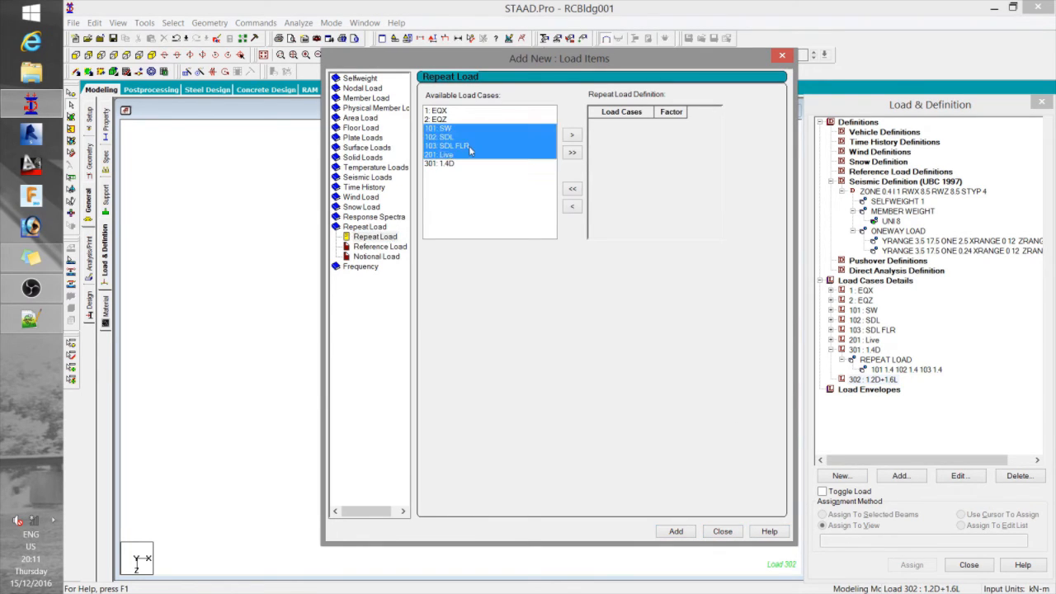
pyautogui.click(572, 134)
# - Set the factors of cases 101, 102 and 103 to 1.2 and of 201 to 1.6, and add the repeat load to case 302
pyautogui.click(678, 123)
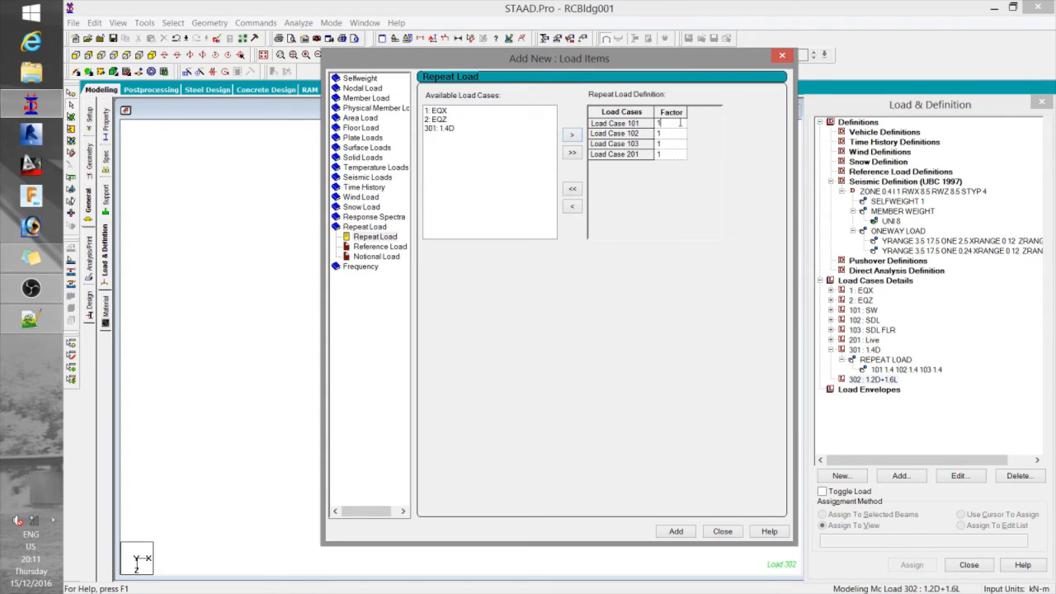
pyautogui.write('.2')
pyautogui.click(673, 136)
pyautogui.write('1.2')
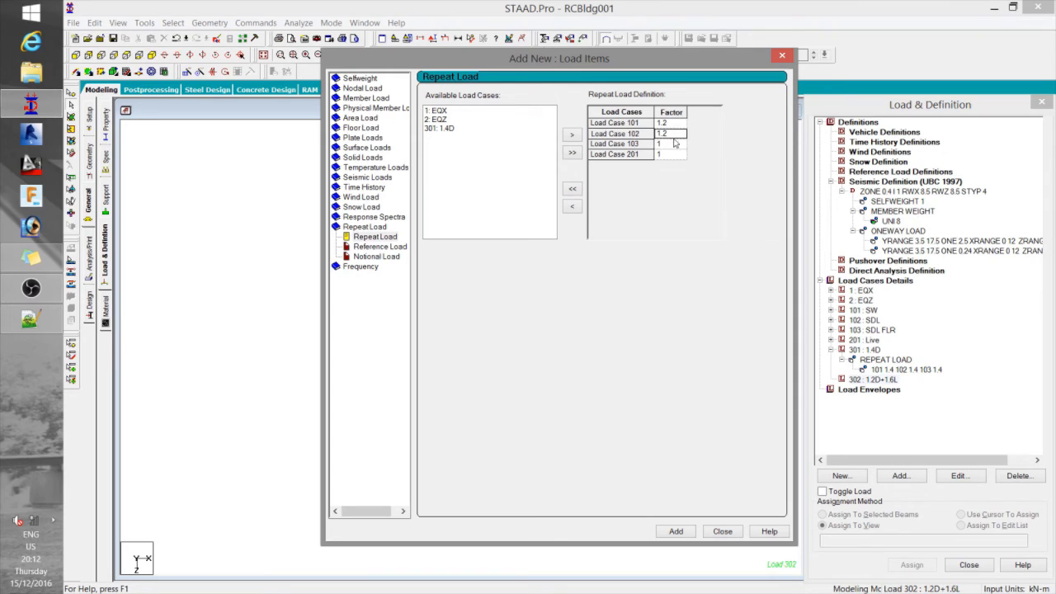
pyautogui.click(675, 146)
pyautogui.write('1.2')
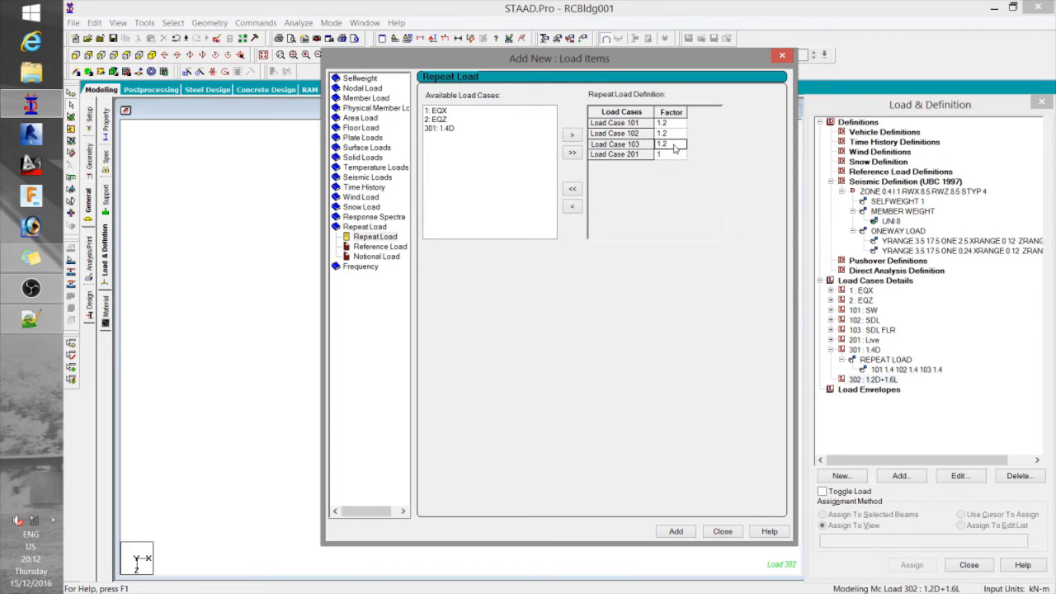
pyautogui.click(673, 154)
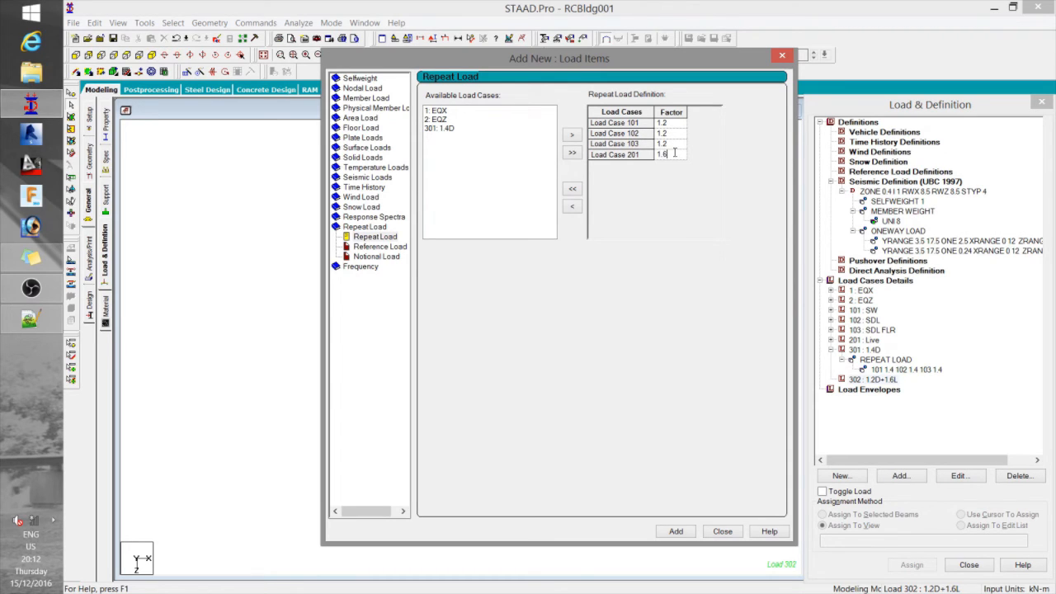
pyautogui.write('.6')
pyautogui.click(683, 532)
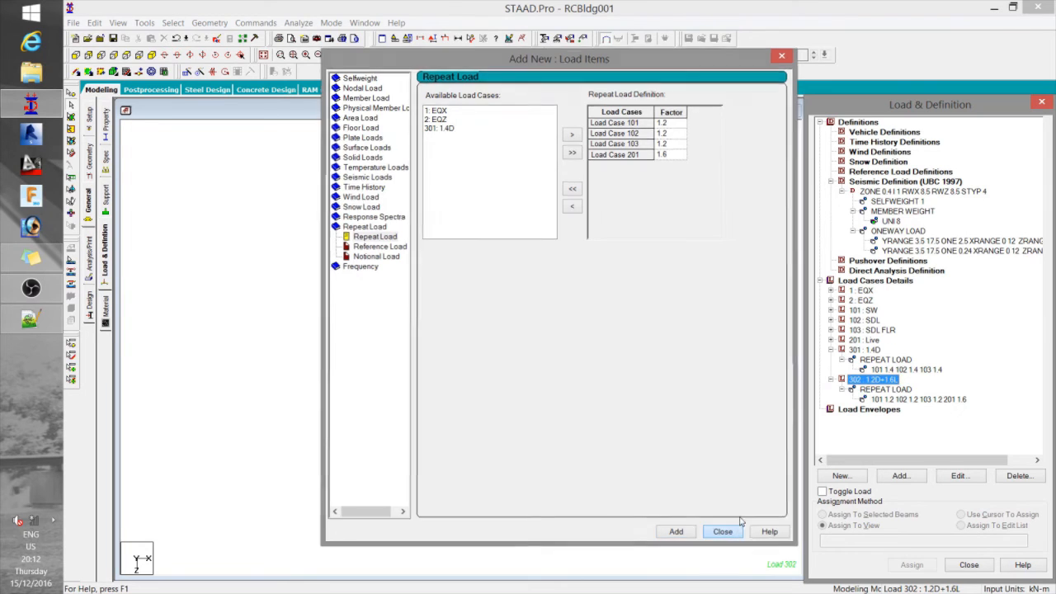
pyautogui.click(723, 531)
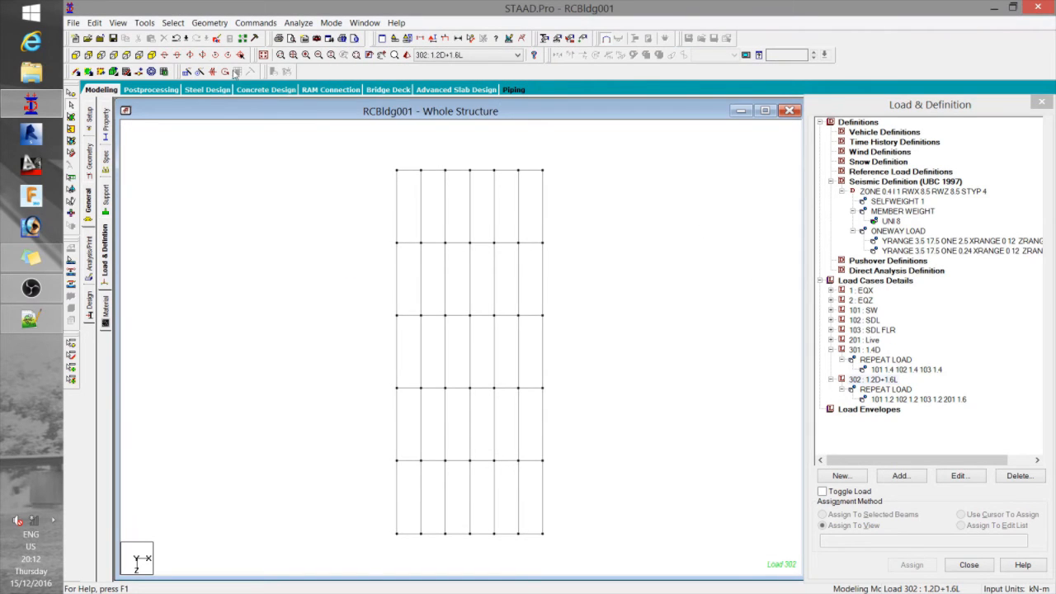
# - Show the whole structure again and collapse the load case details and the definitions
pyautogui.click(263, 54)
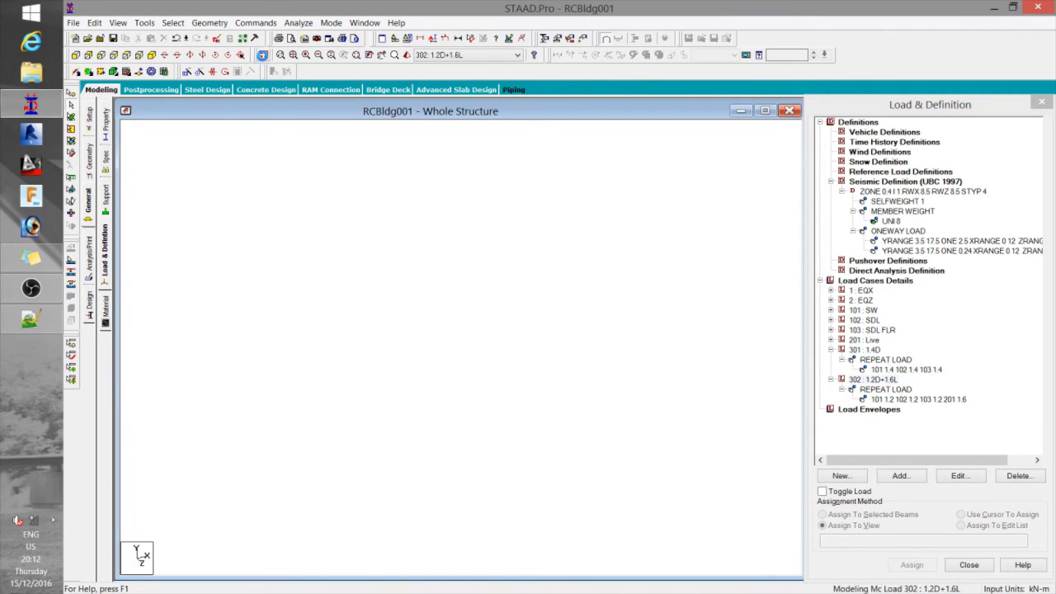
pyautogui.click(821, 281)
pyautogui.click(820, 122)
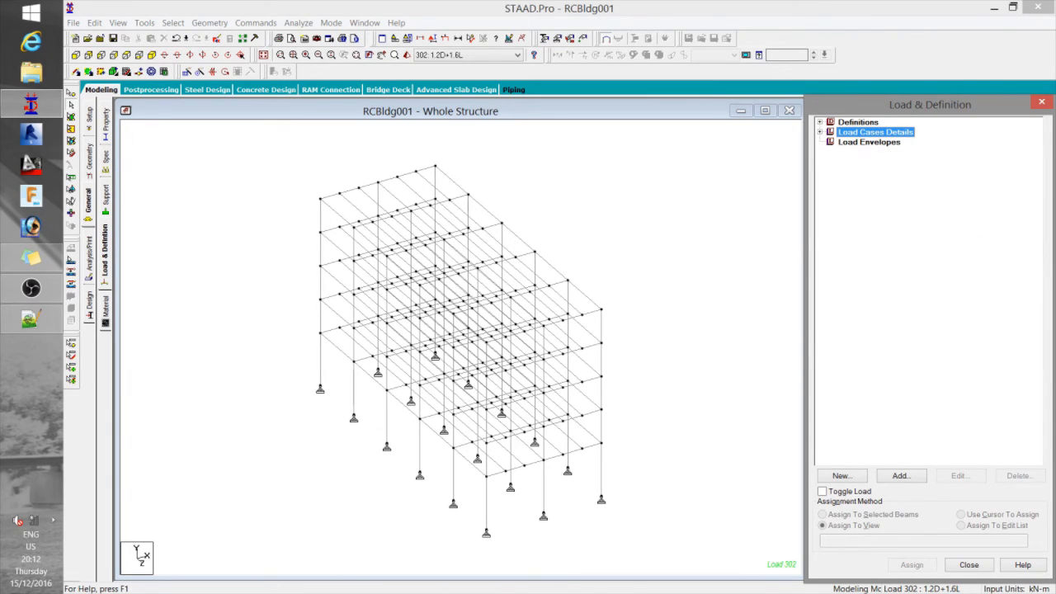
pyautogui.click(566, 162)
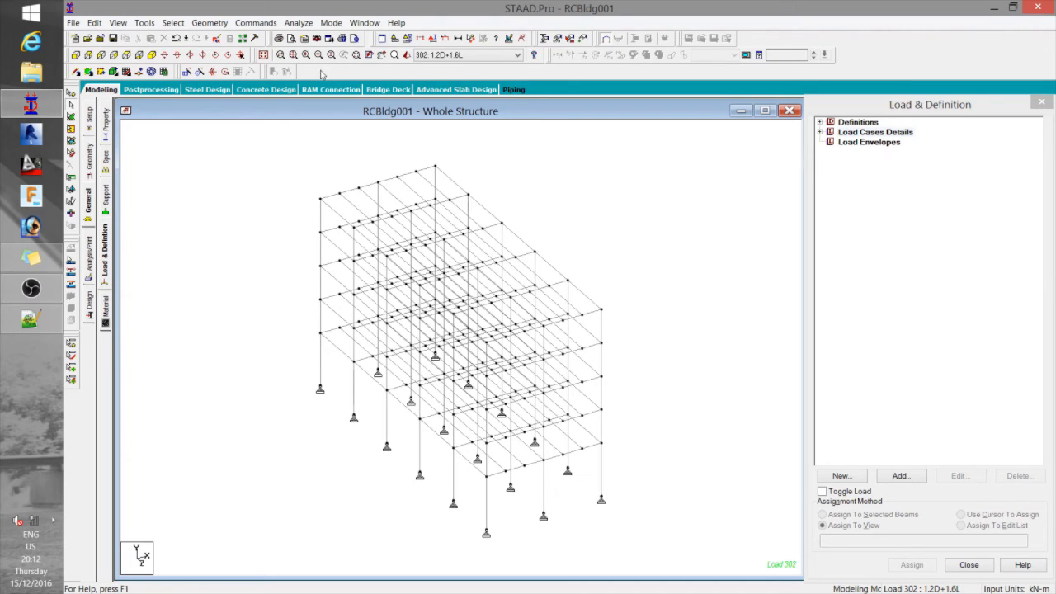
# - Accept the automatic save and save the modified structure
pyautogui.click(265, 24)
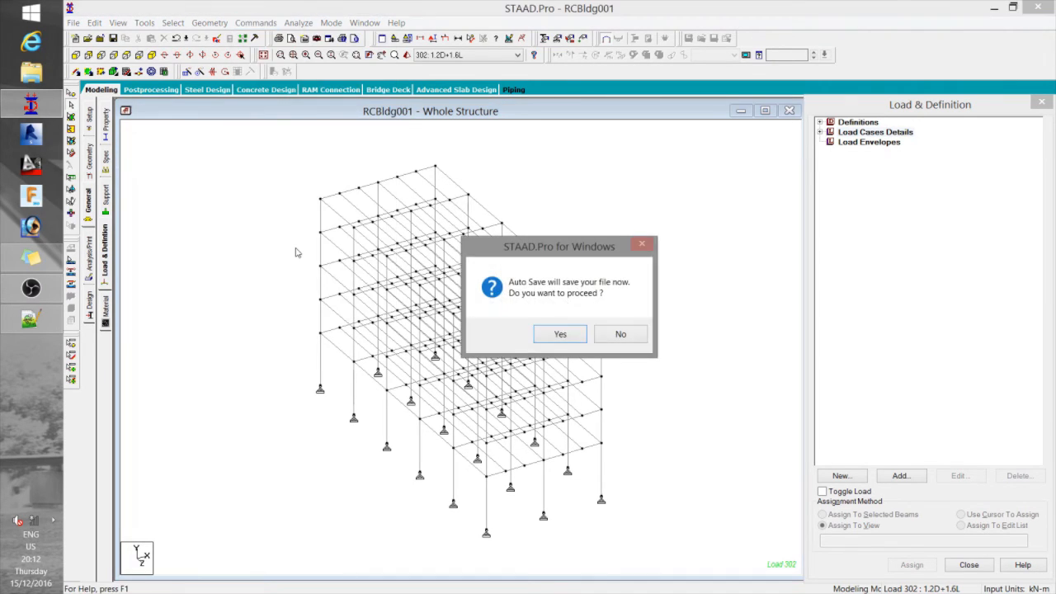
pyautogui.click(559, 333)
pyautogui.click(469, 322)
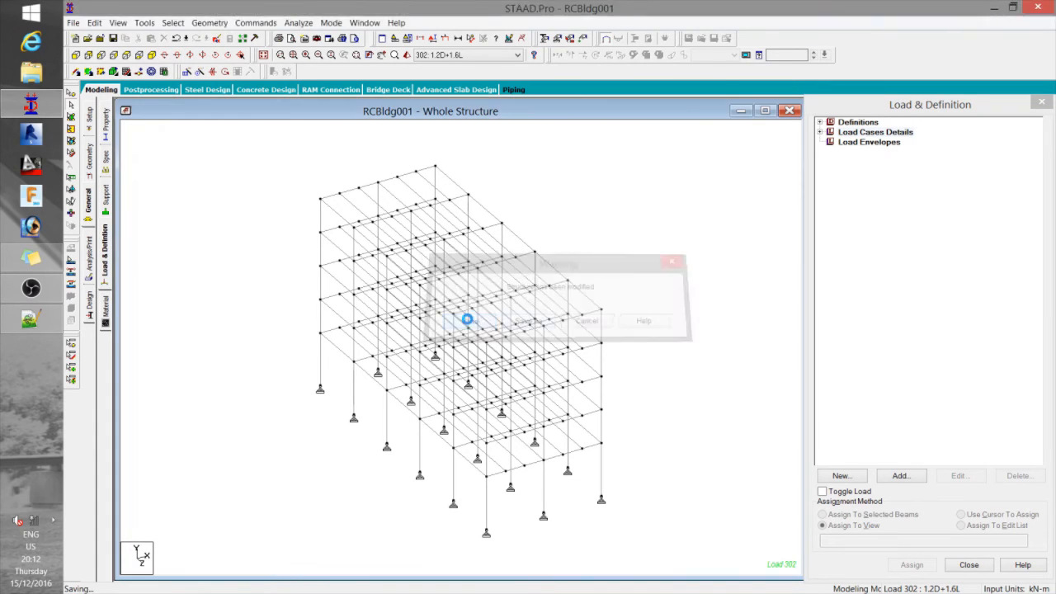
# - Add a Perform Analysis command with the Statics Check print option
pyautogui.click(266, 23)
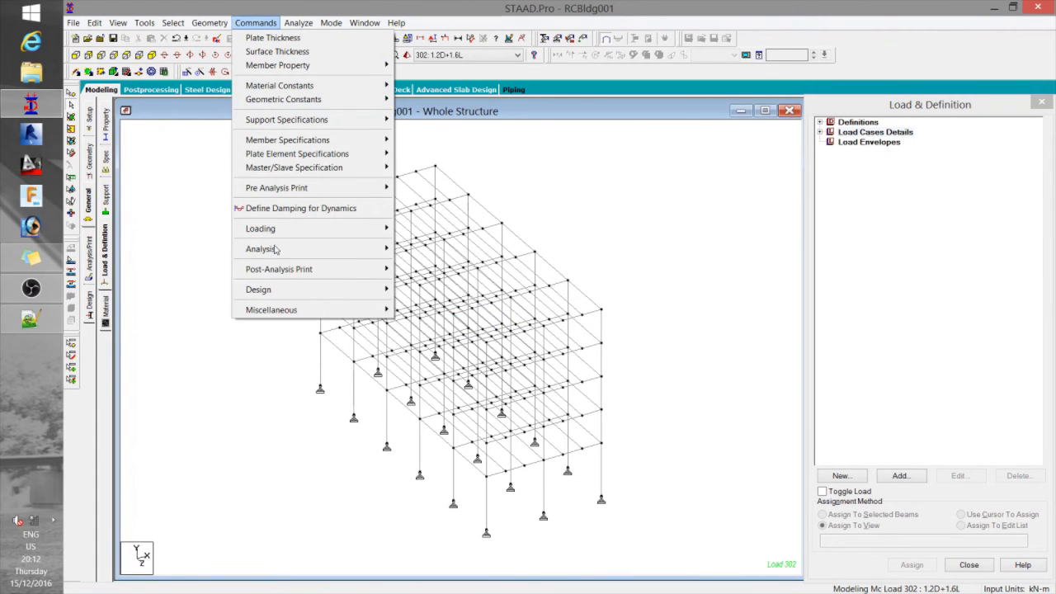
pyautogui.moveTo(294, 249)
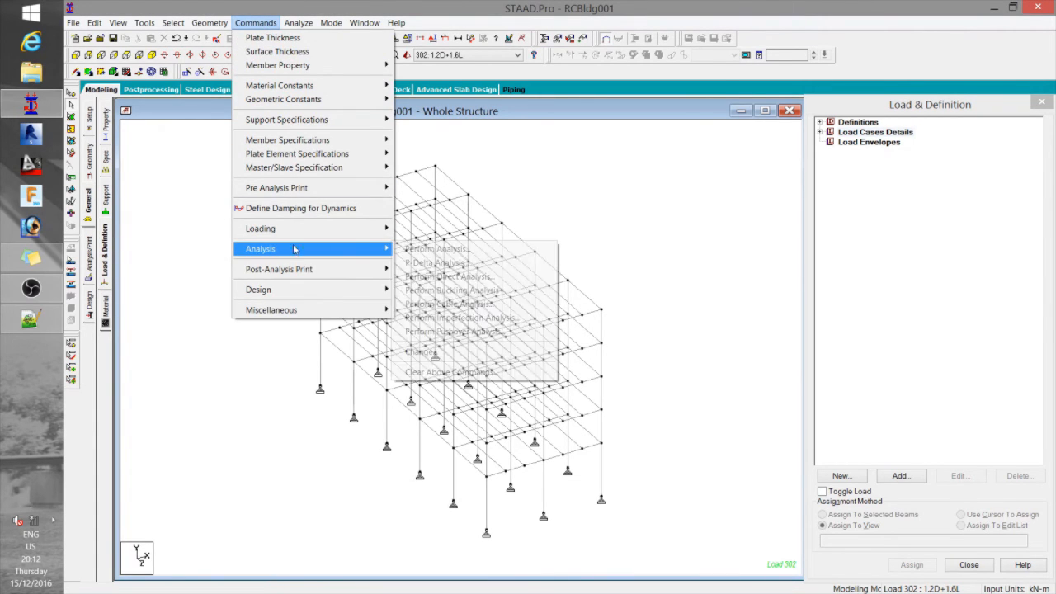
pyautogui.click(443, 253)
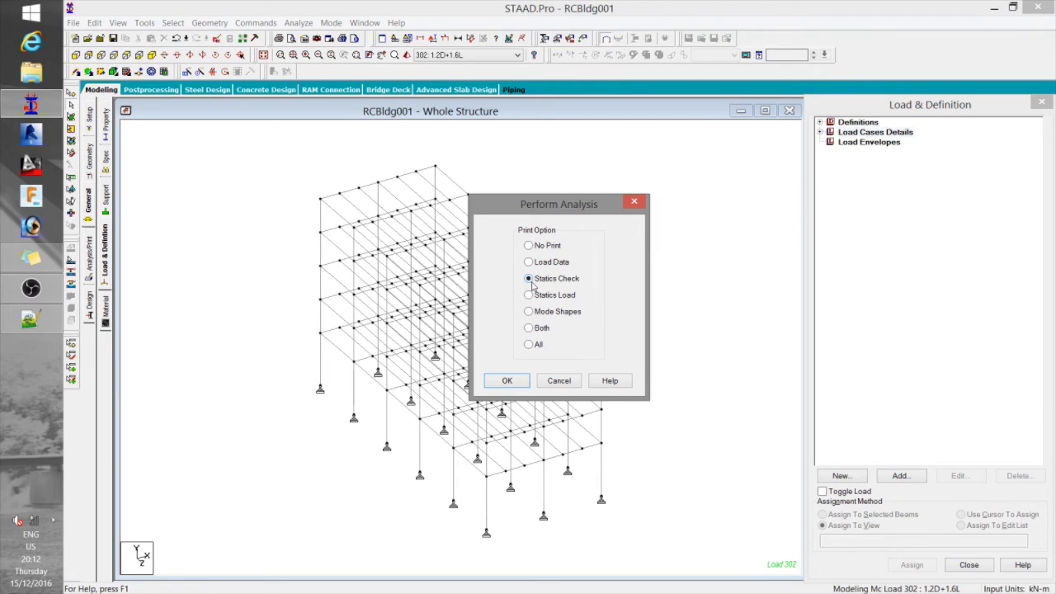
pyautogui.click(506, 382)
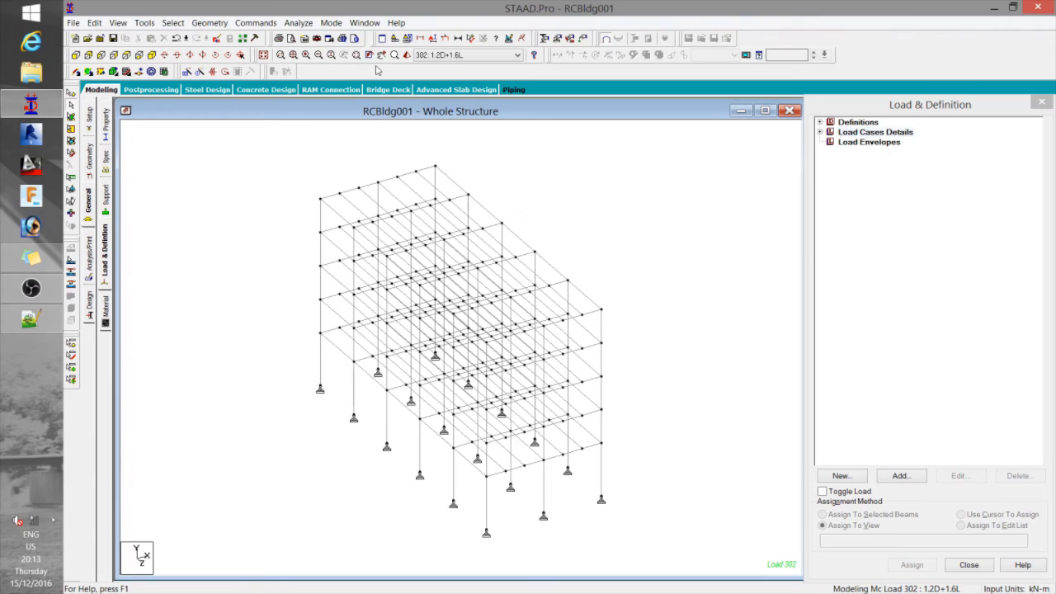
# - Run the analysis of the structure, saving the model first
pyautogui.click(298, 23)
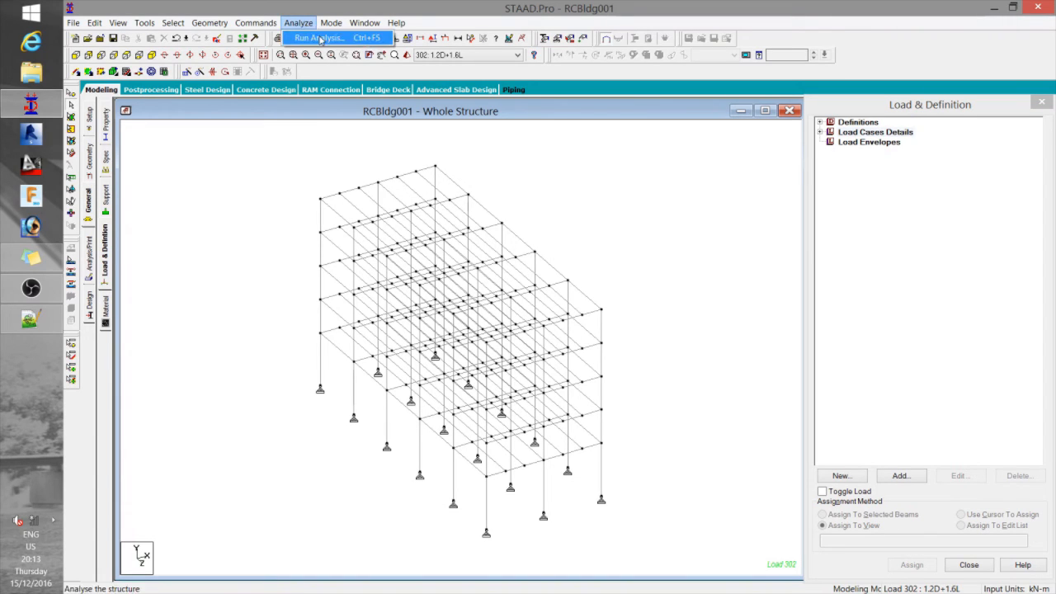
pyautogui.click(320, 39)
pyautogui.click(472, 321)
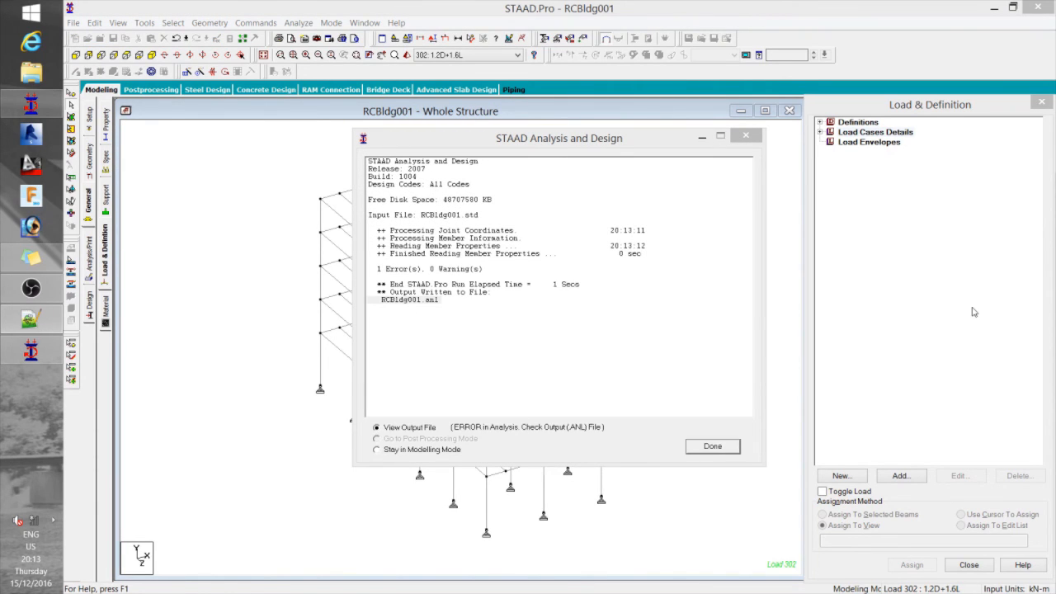
# - Open the analysis output file, examine the reported error where it occurs, and close the file
pyautogui.click(709, 448)
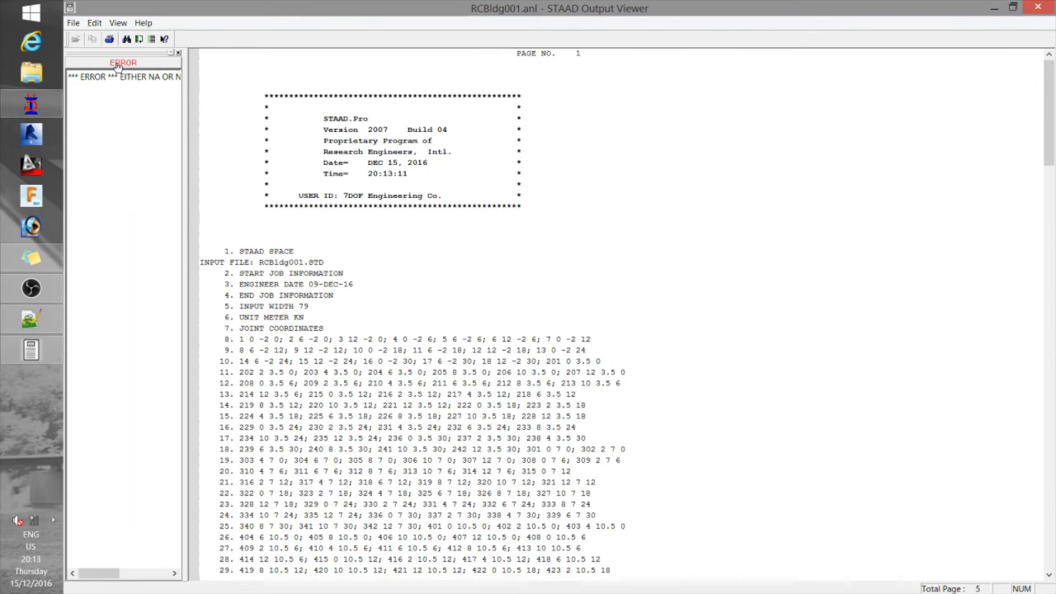
pyautogui.click(133, 77)
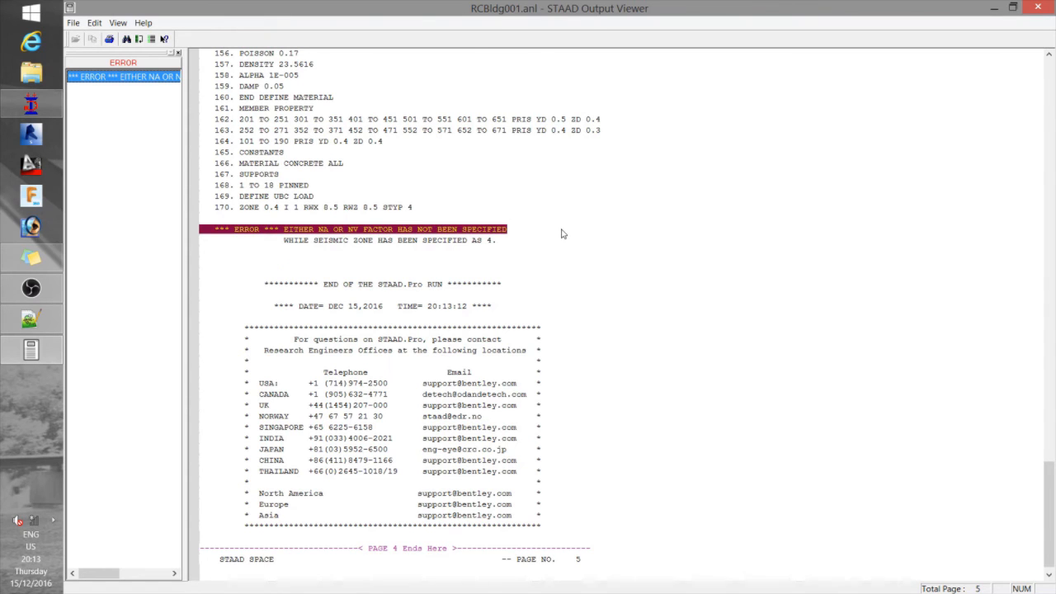
pyautogui.click(1037, 7)
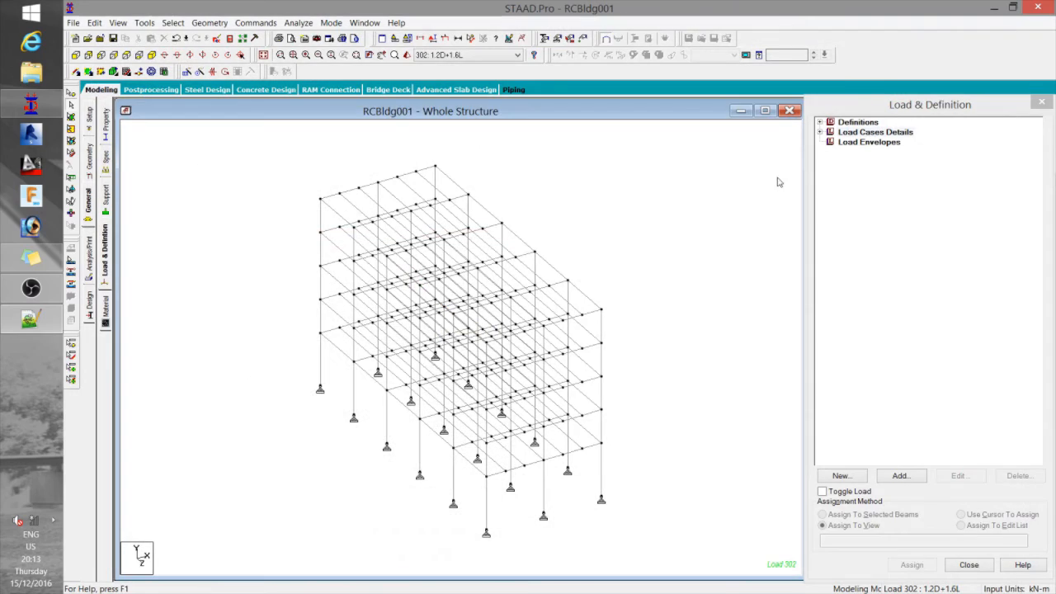
# - Edit the UBC 1997 seismic parameters, setting near source factor Na to 1 and Nv to 1.2
pyautogui.click(821, 122)
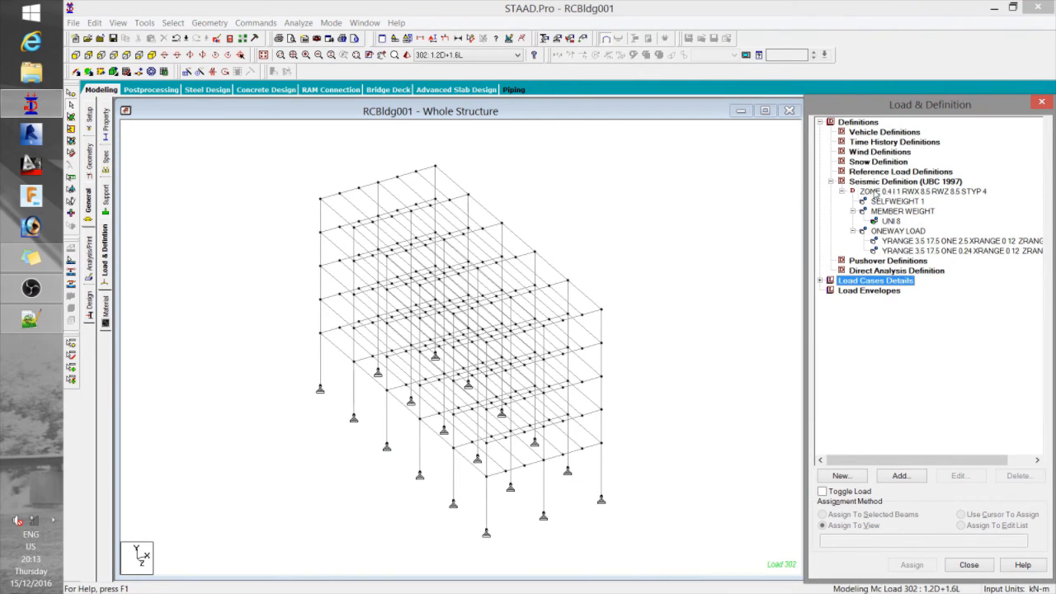
pyautogui.doubleClick(862, 191)
pyautogui.click(538, 290)
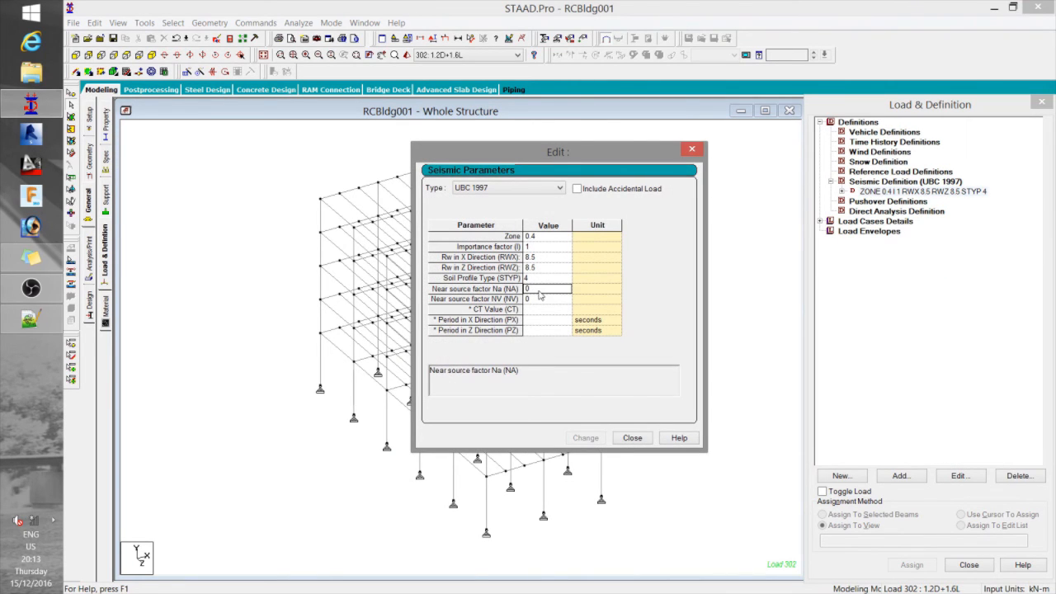
pyautogui.write('1')
pyautogui.press('Return')
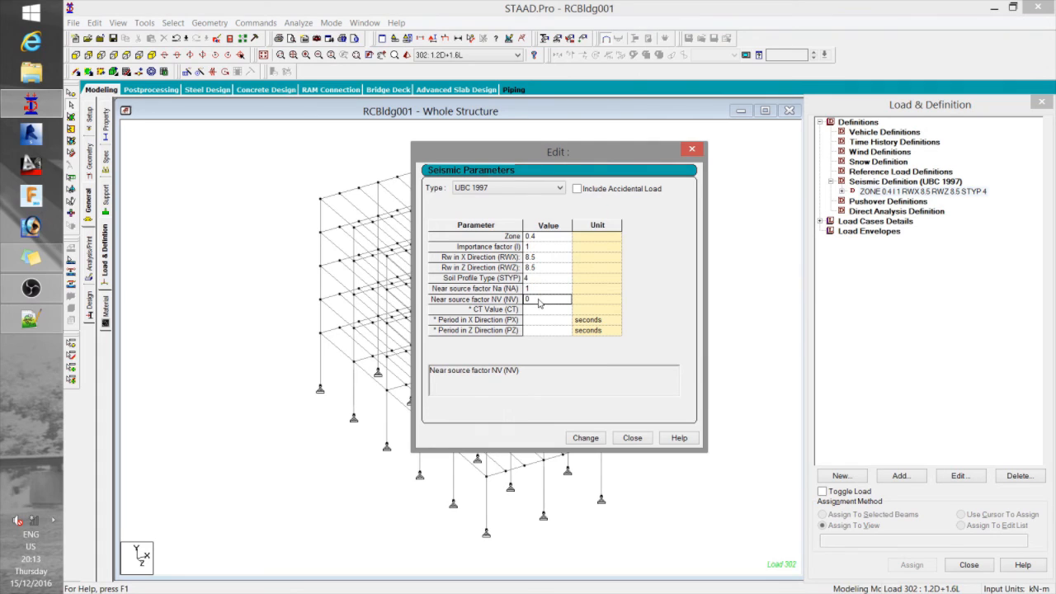
pyautogui.write('1.2')
pyautogui.click(586, 438)
pyautogui.click(632, 438)
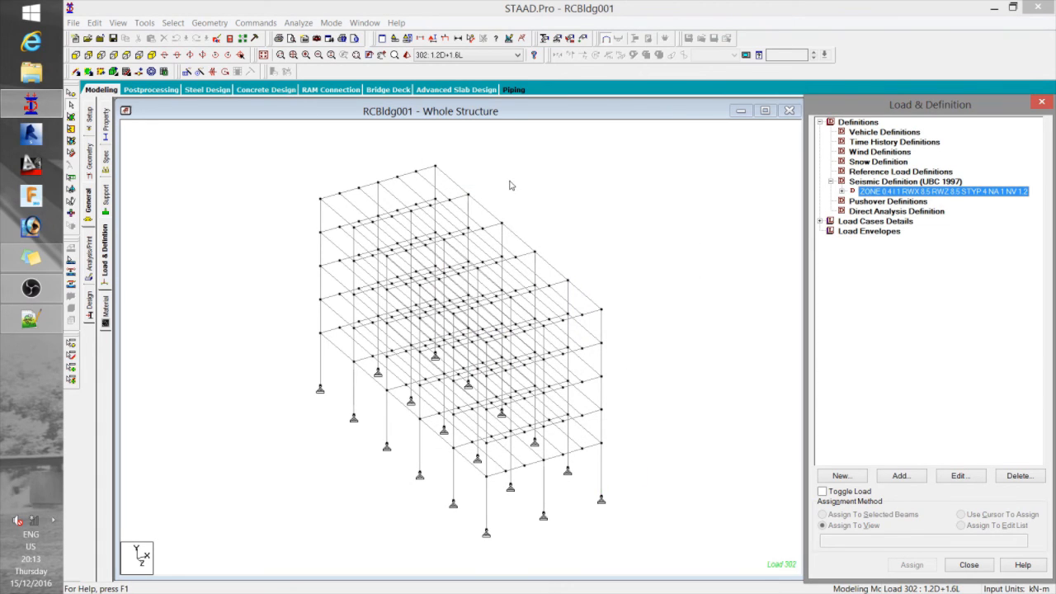
pyautogui.click(511, 186)
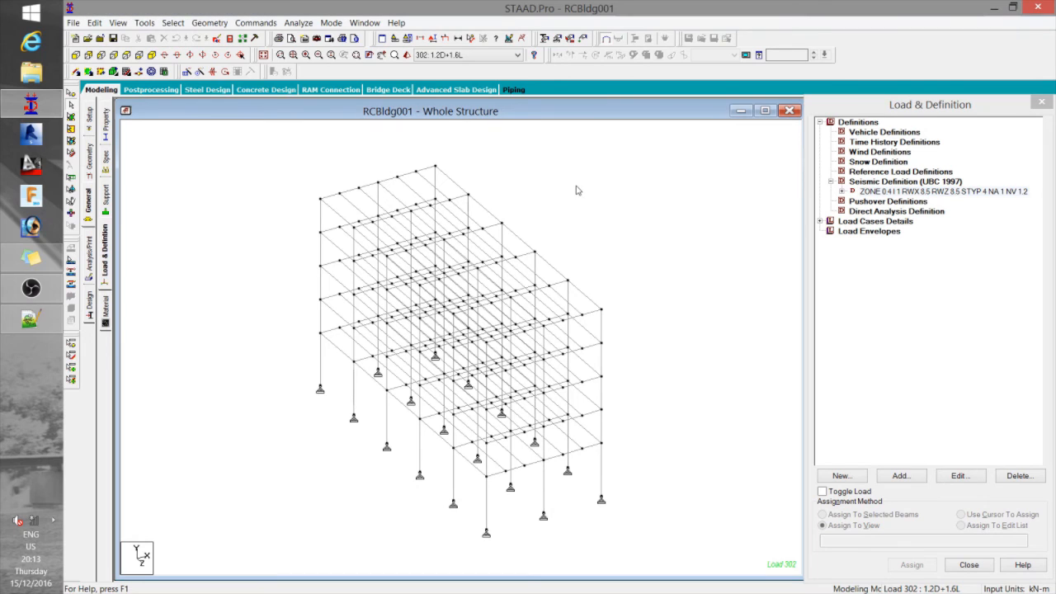
# - Open the model's input file in the STAAD Editor and insert PERFORM ANALYSIS and CHANGE lines after UBC LOAD X 1 in load case 1
pyautogui.click(217, 40)
pyautogui.click(400, 316)
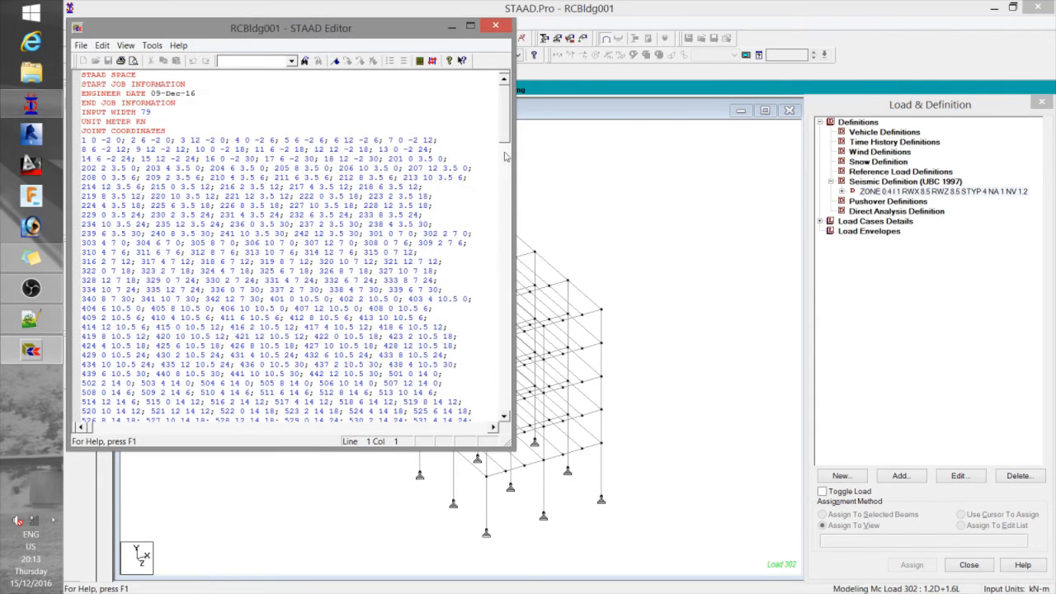
pyautogui.moveTo(505, 135); pyautogui.dragTo(500, 364)
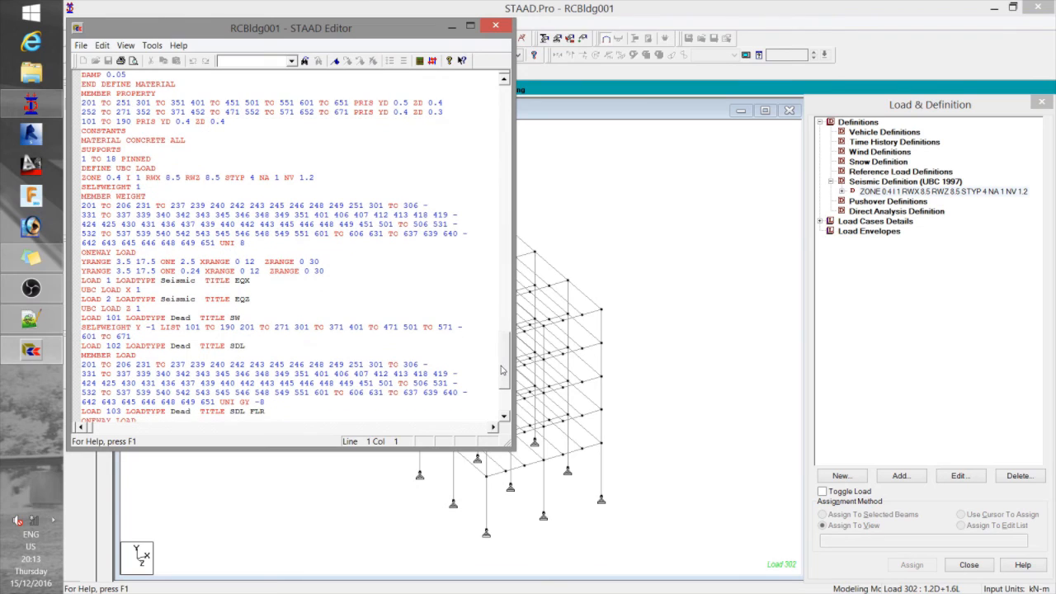
pyautogui.click(155, 291)
pyautogui.press('Return')
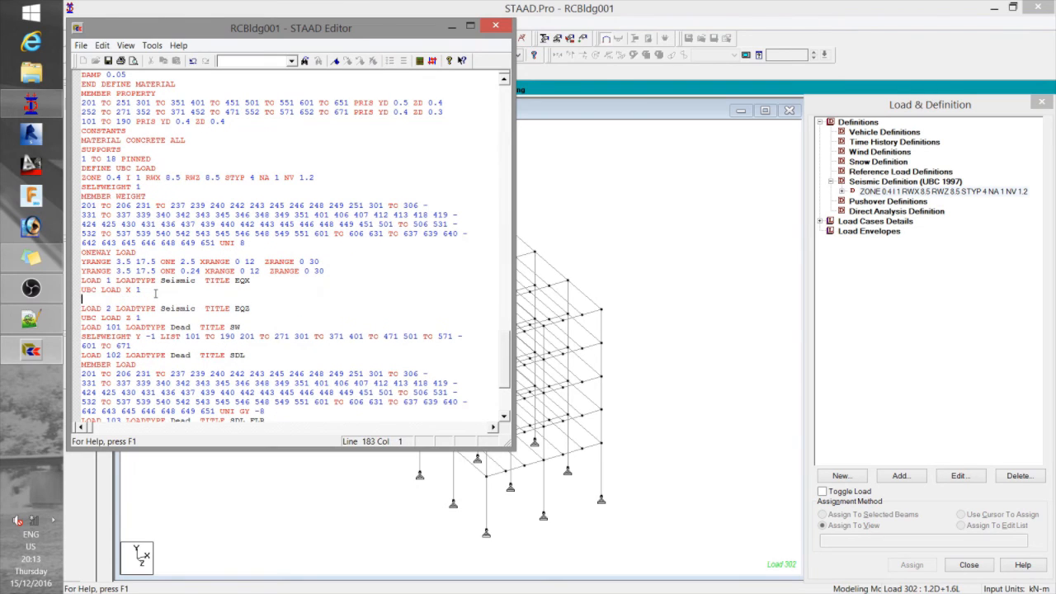
pyautogui.write('PERFORM ANALYSIS')
pyautogui.press('Return')
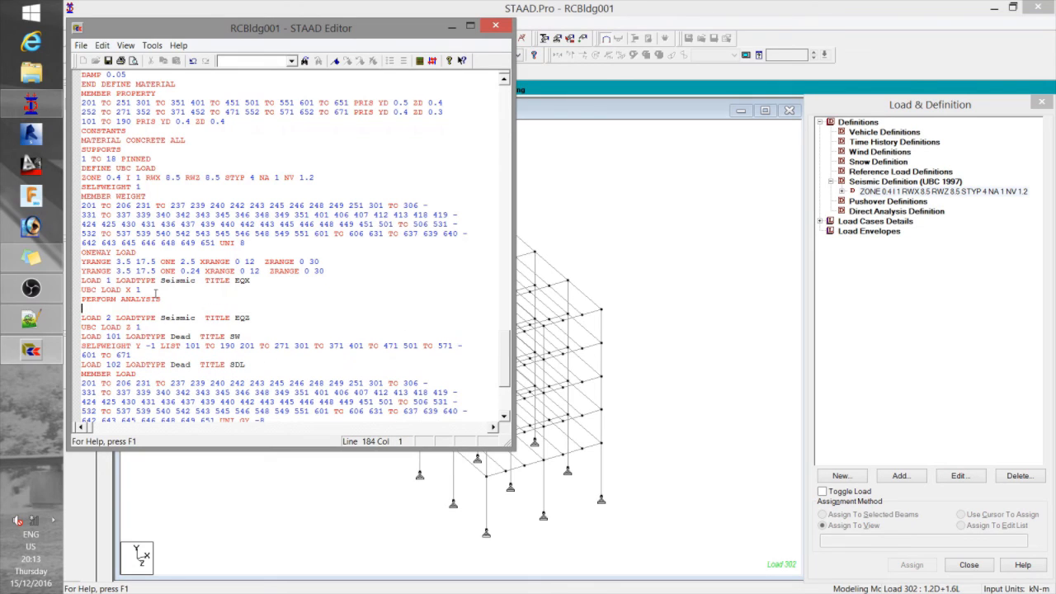
pyautogui.write('CHANGE')
# - Copy the PERFORM ANALYSIS and CHANGE lines to below UBC LOAD Z 1 in load case 2, and close the editor
pyautogui.moveTo(117, 312); pyautogui.dragTo(76, 300)
pyautogui.hotkey('ctrl', 'c')
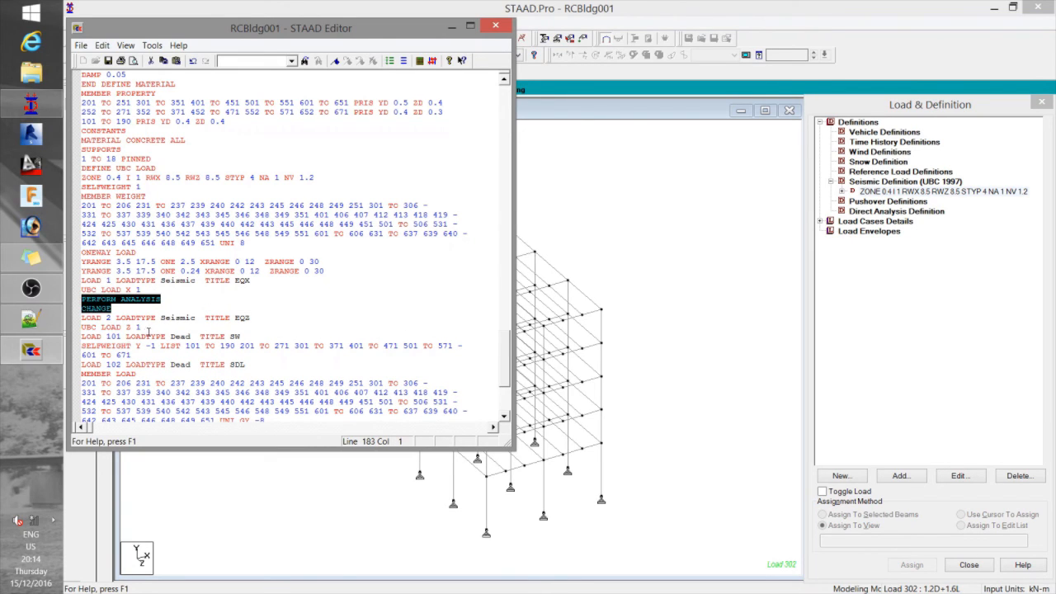
pyautogui.click(144, 327)
pyautogui.press('Return')
pyautogui.hotkey('ctrl', 'v')
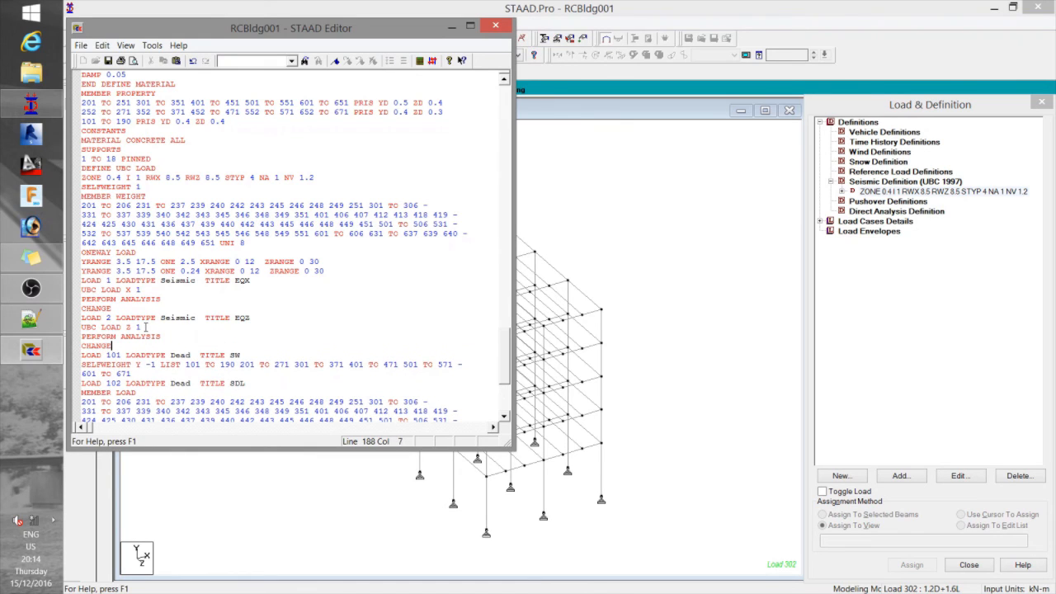
pyautogui.click(152, 307)
pyautogui.hotkey('shift', 'Up')
pyautogui.hotkey('shift', 'Home')
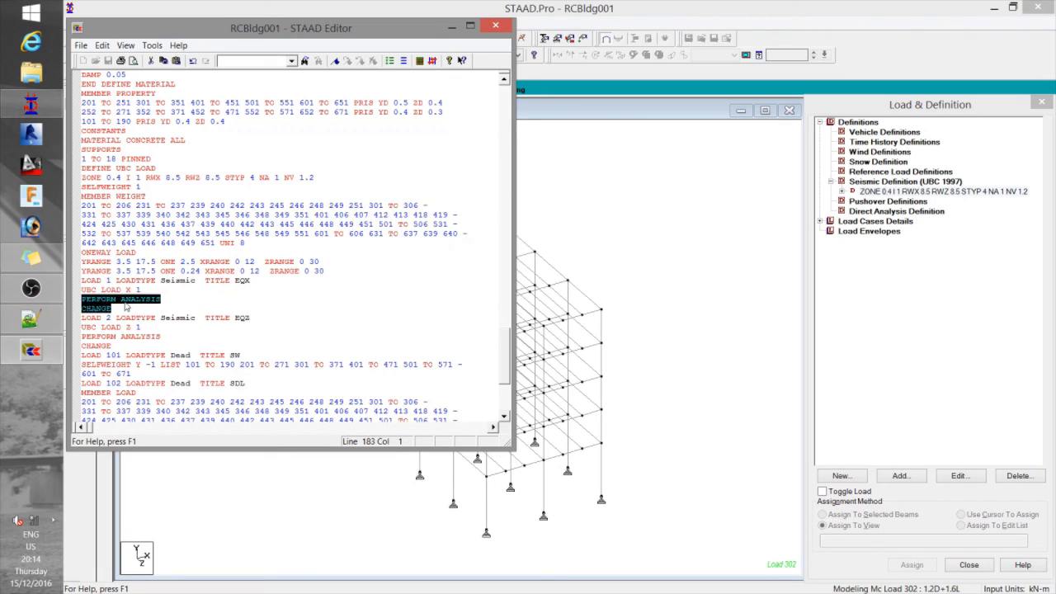
pyautogui.click(171, 316)
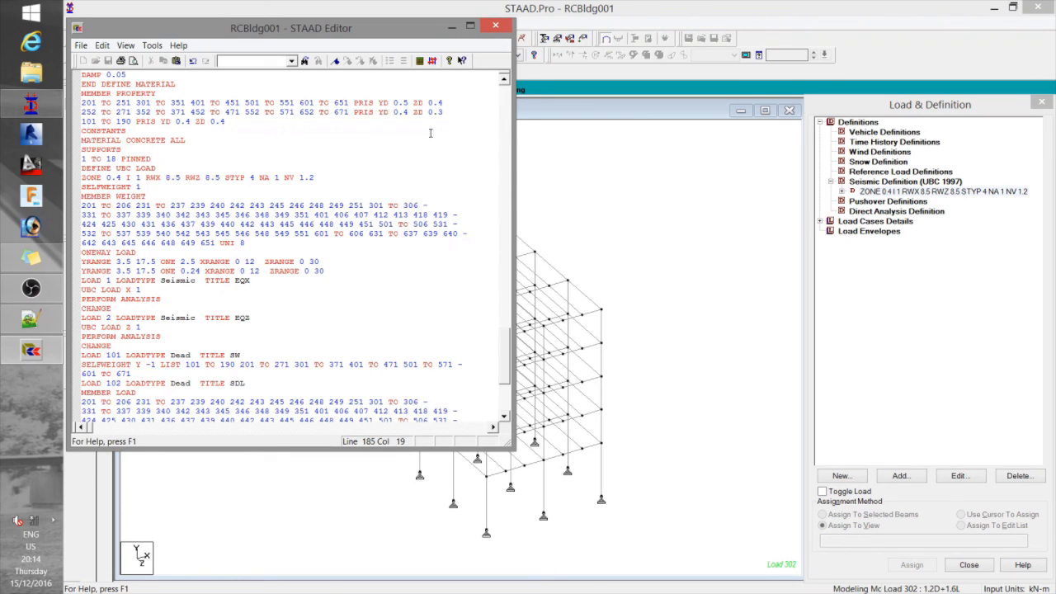
pyautogui.click(495, 25)
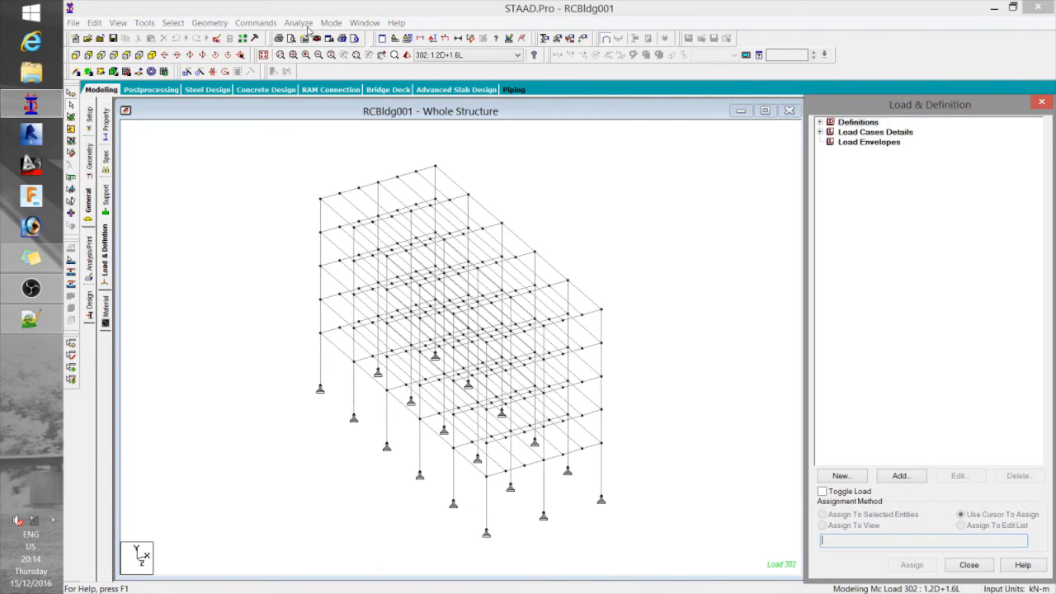
# - Run the analysis of the structure and open its output file
pyautogui.click(303, 24)
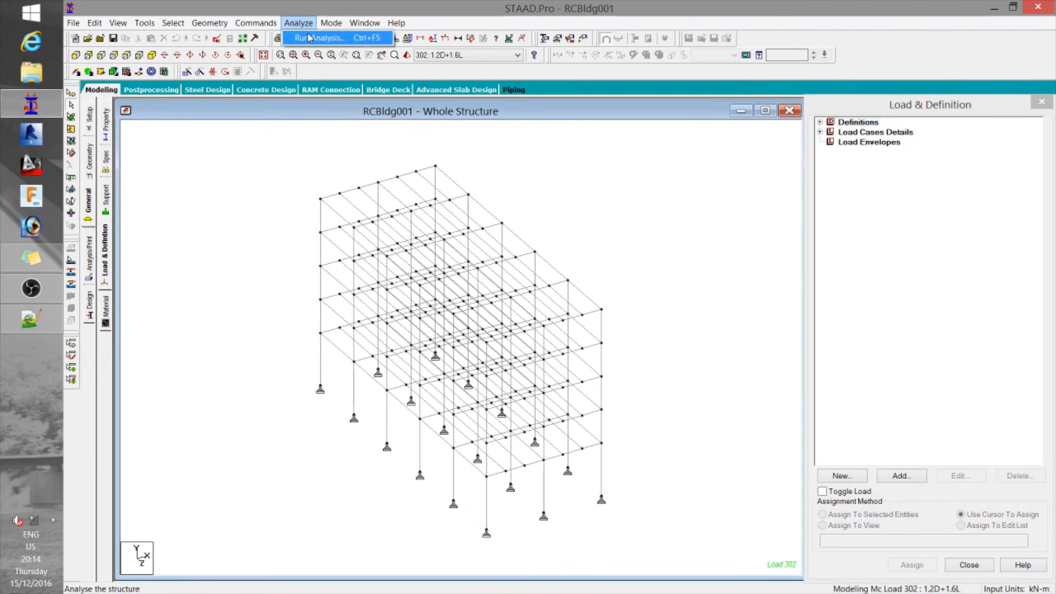
pyautogui.click(320, 38)
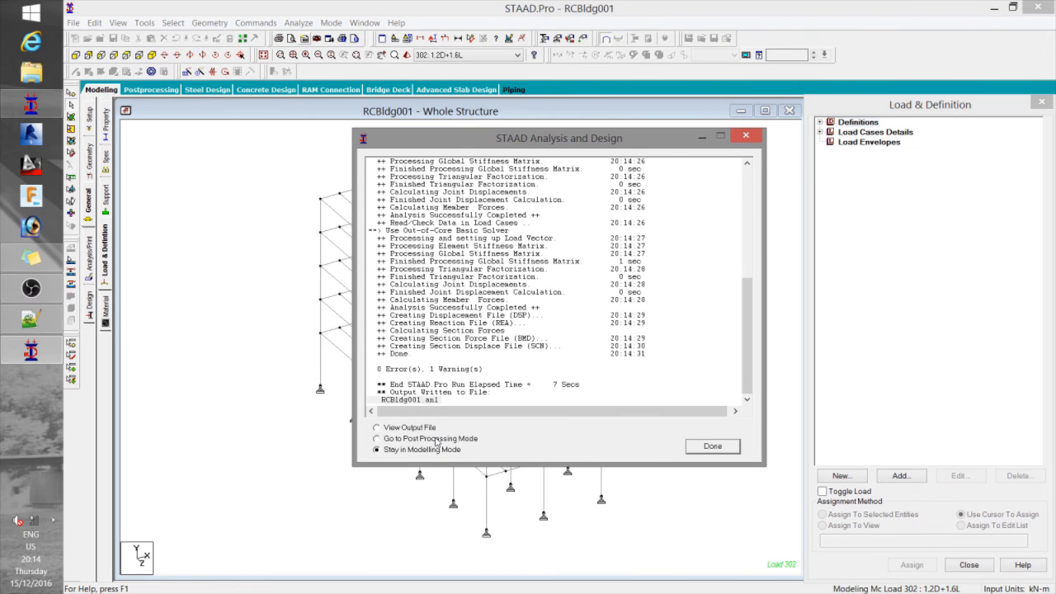
pyautogui.click(412, 430)
pyautogui.click(713, 446)
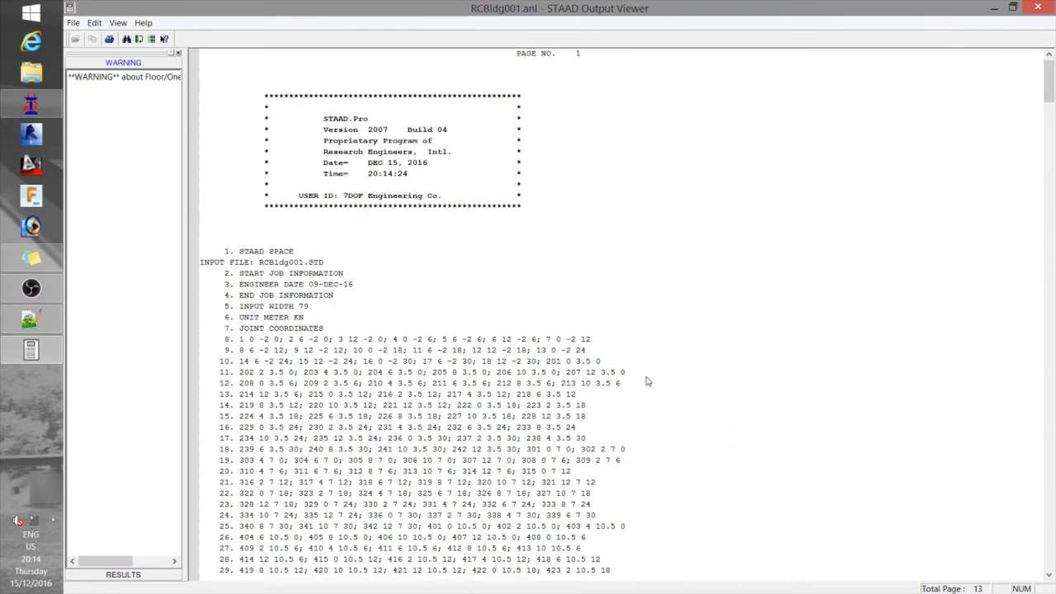
# - Examine the one-way load warning, the UBC base shear in X and Z, and the static load summaries, and close the output file
pyautogui.click(155, 77)
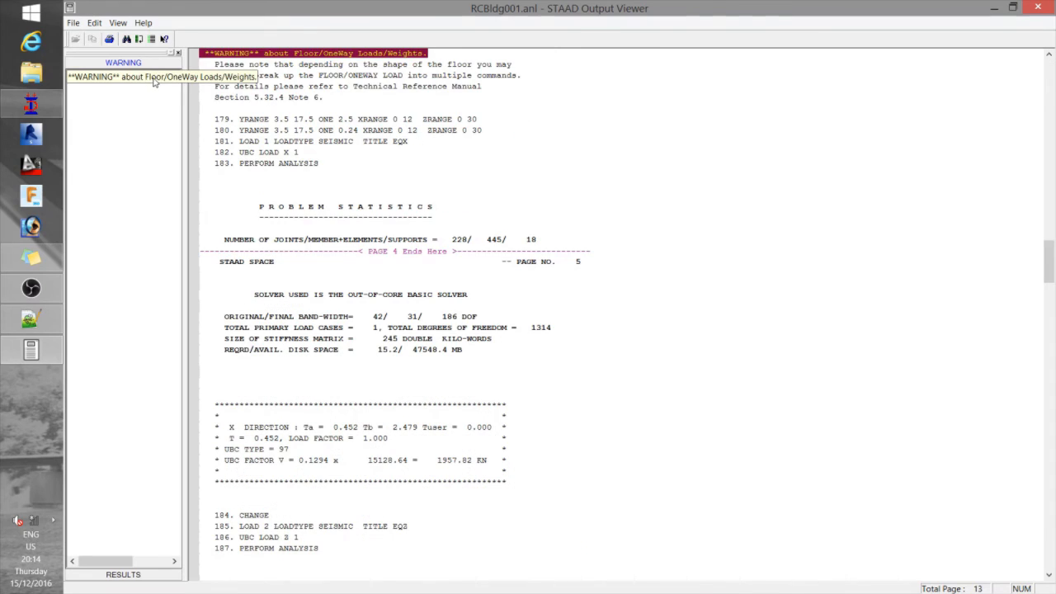
pyautogui.click(530, 125)
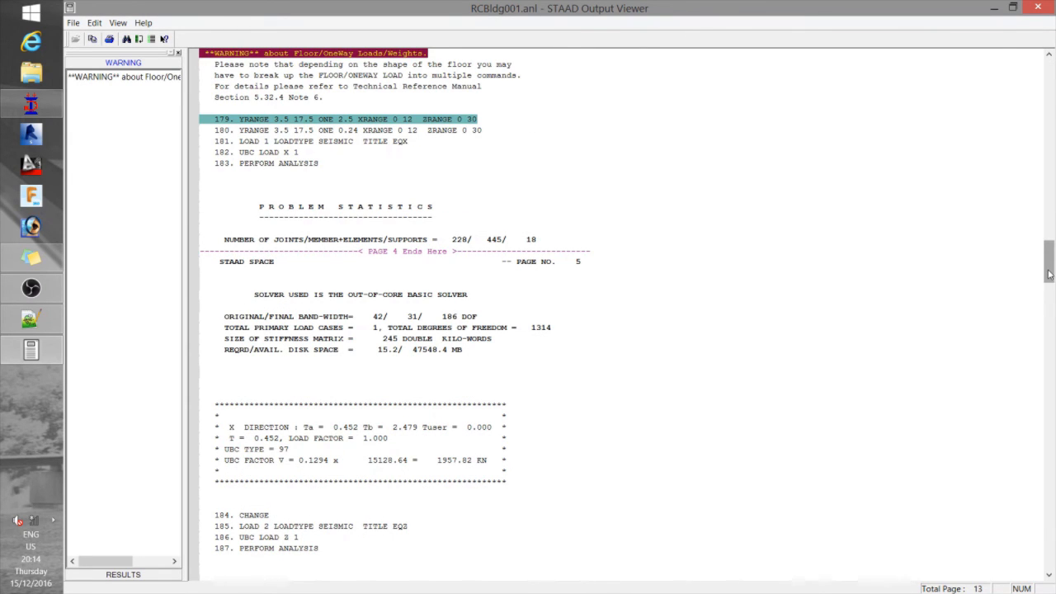
pyautogui.moveTo(1048, 261); pyautogui.dragTo(1049, 252)
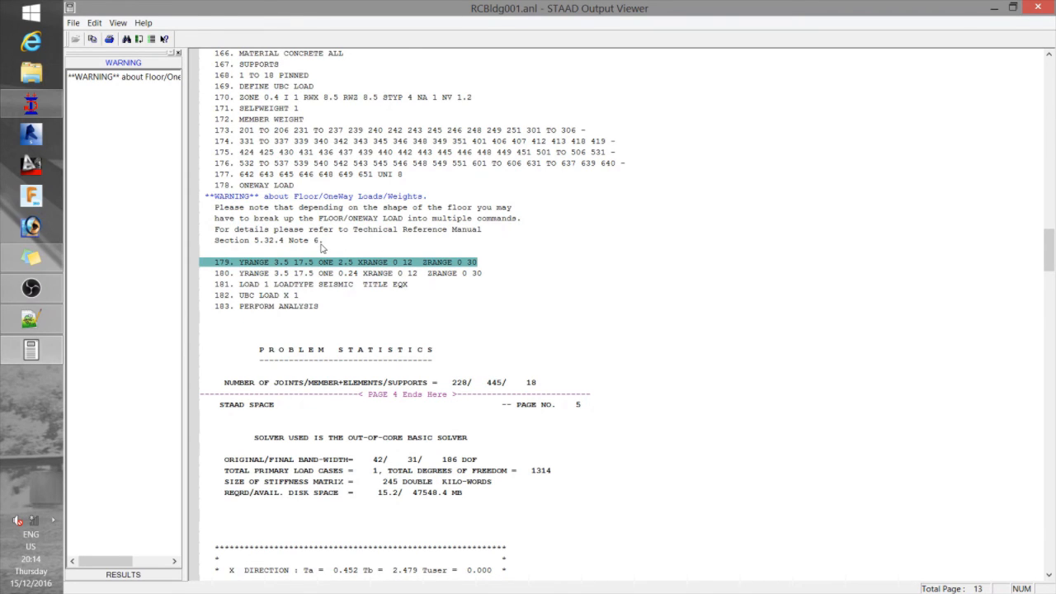
pyautogui.click(341, 296)
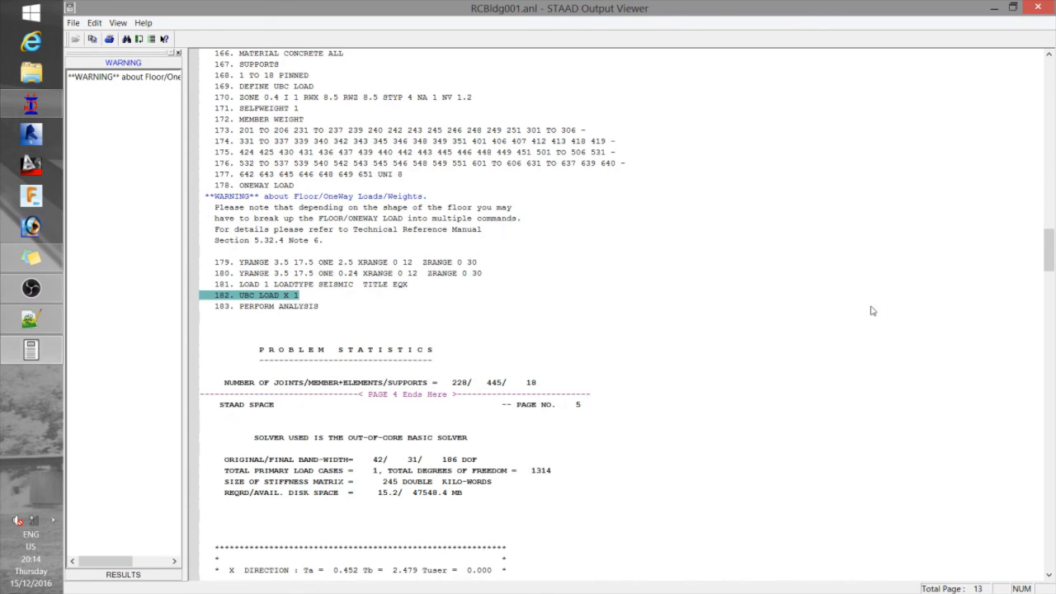
pyautogui.moveTo(1049, 251); pyautogui.dragTo(1052, 279)
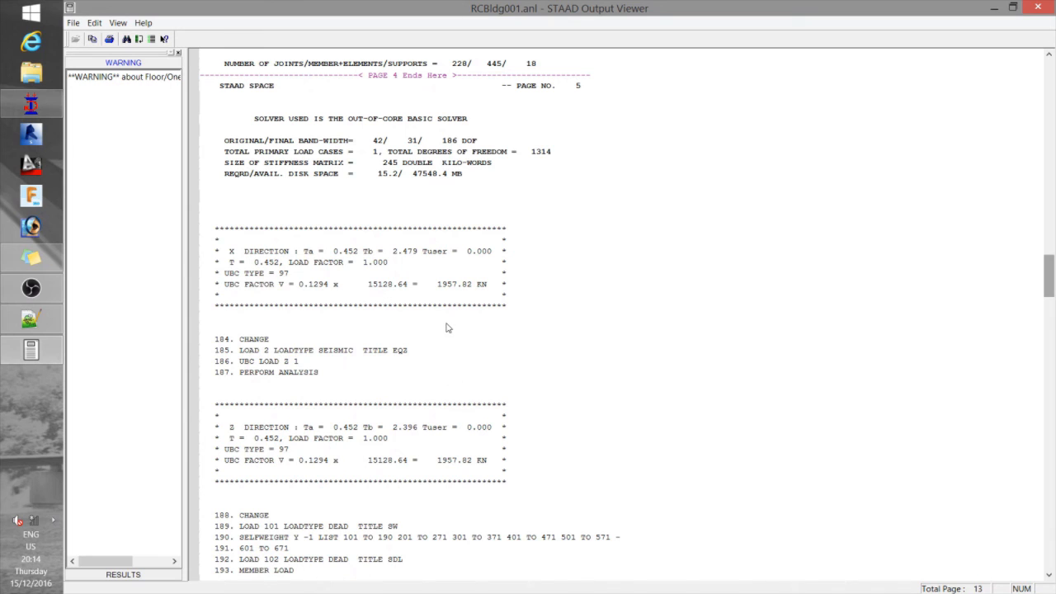
pyautogui.moveTo(1048, 277); pyautogui.dragTo(1039, 391)
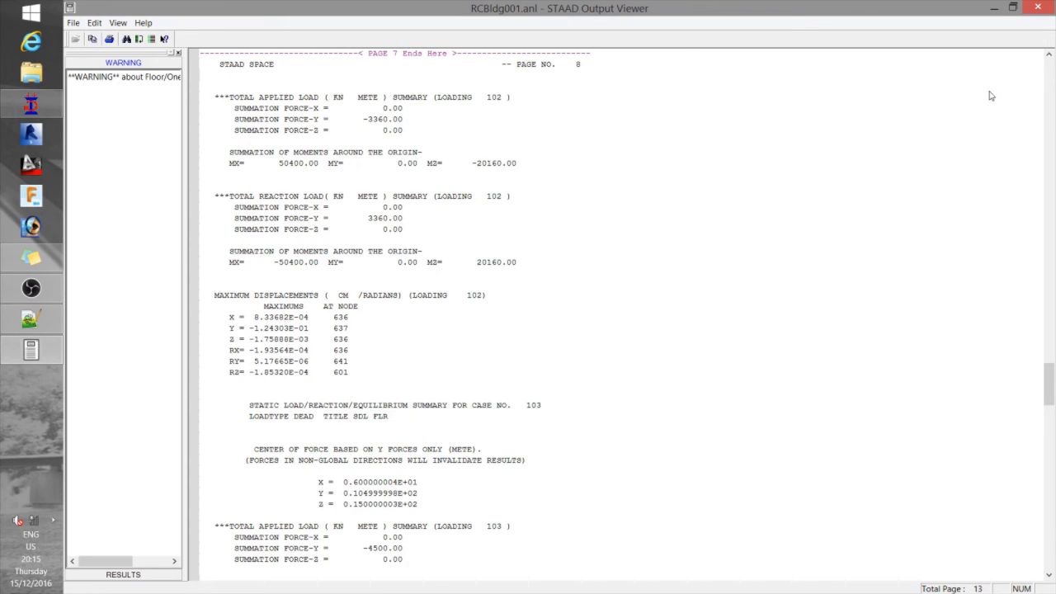
pyautogui.click(1038, 8)
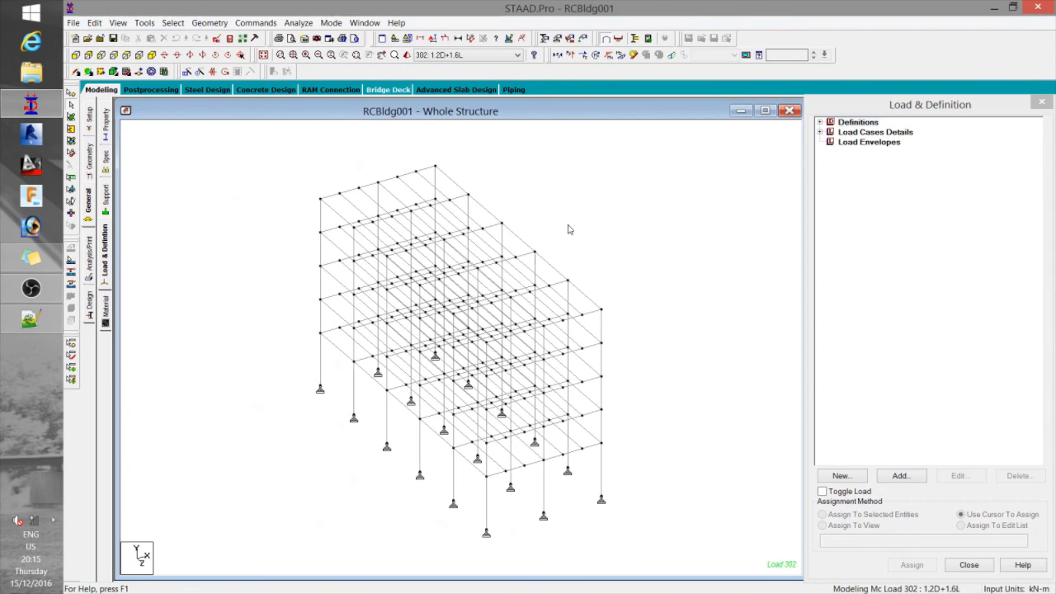